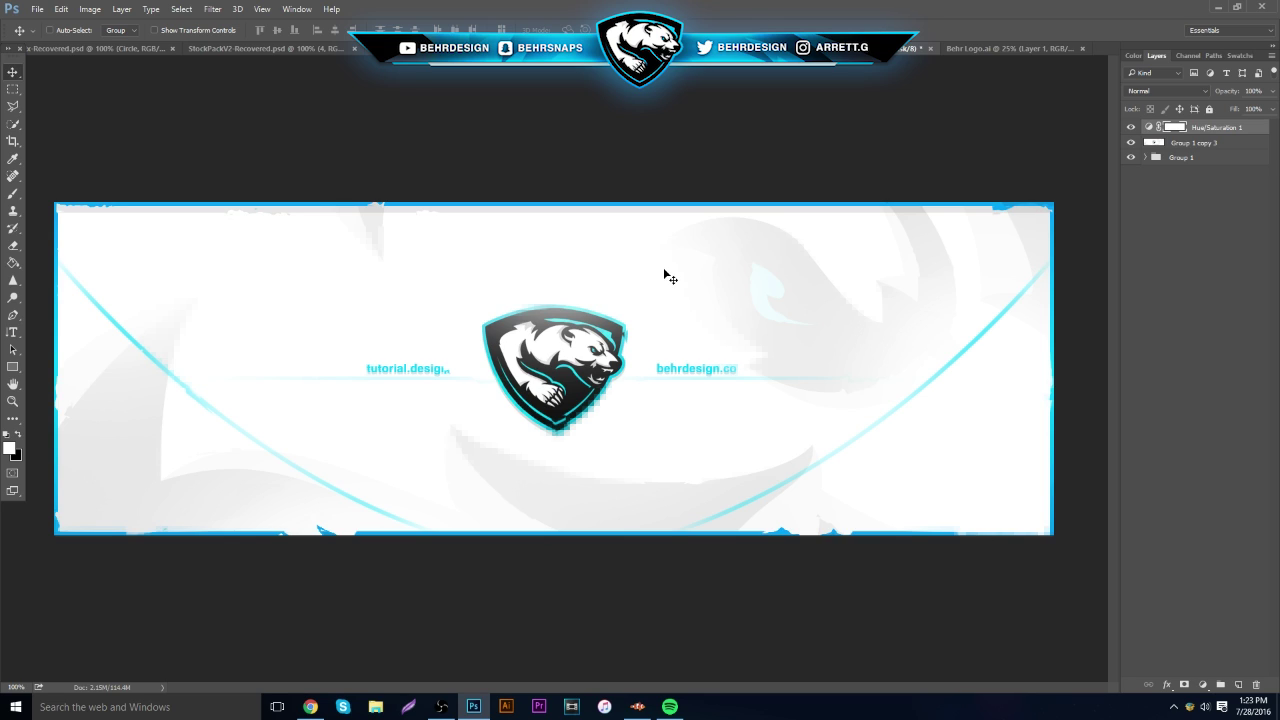
Preview a hue shift on Hue/Saturation 1, revert it, then delete Hue/Saturation 1 and Group 1 copy 3.
double_click(1154, 128)
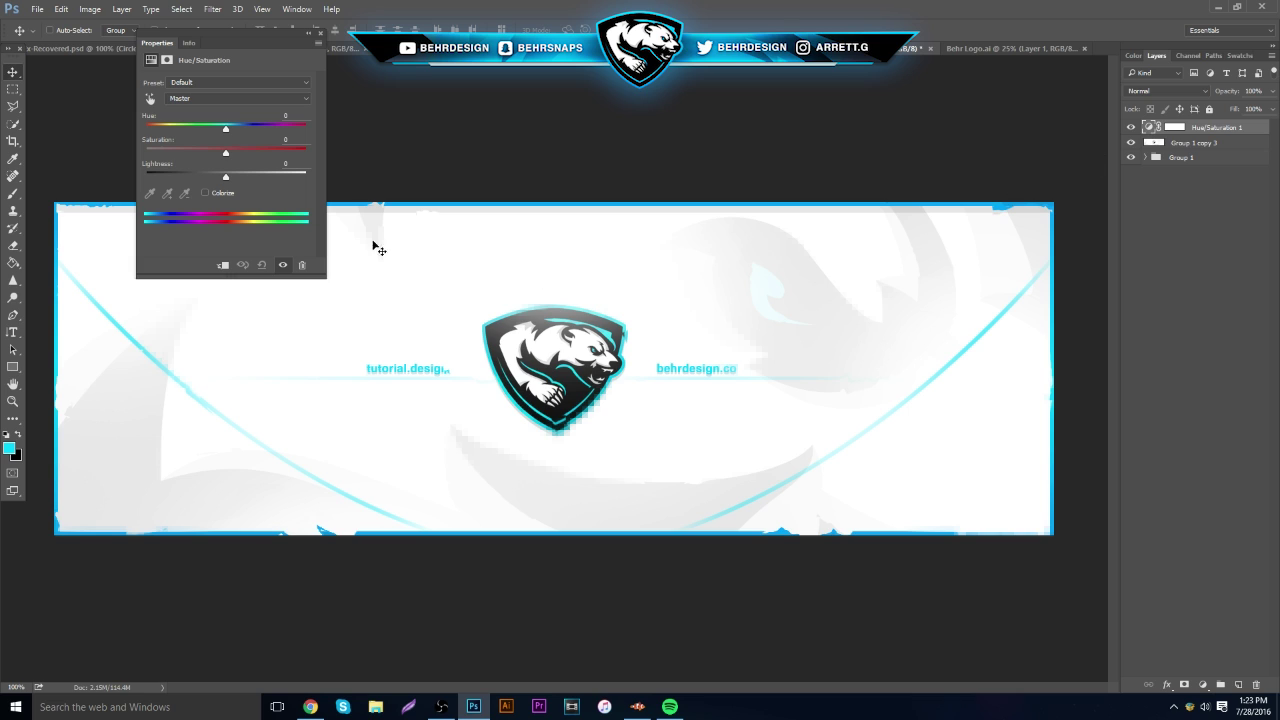
drag(227, 131, 301, 133)
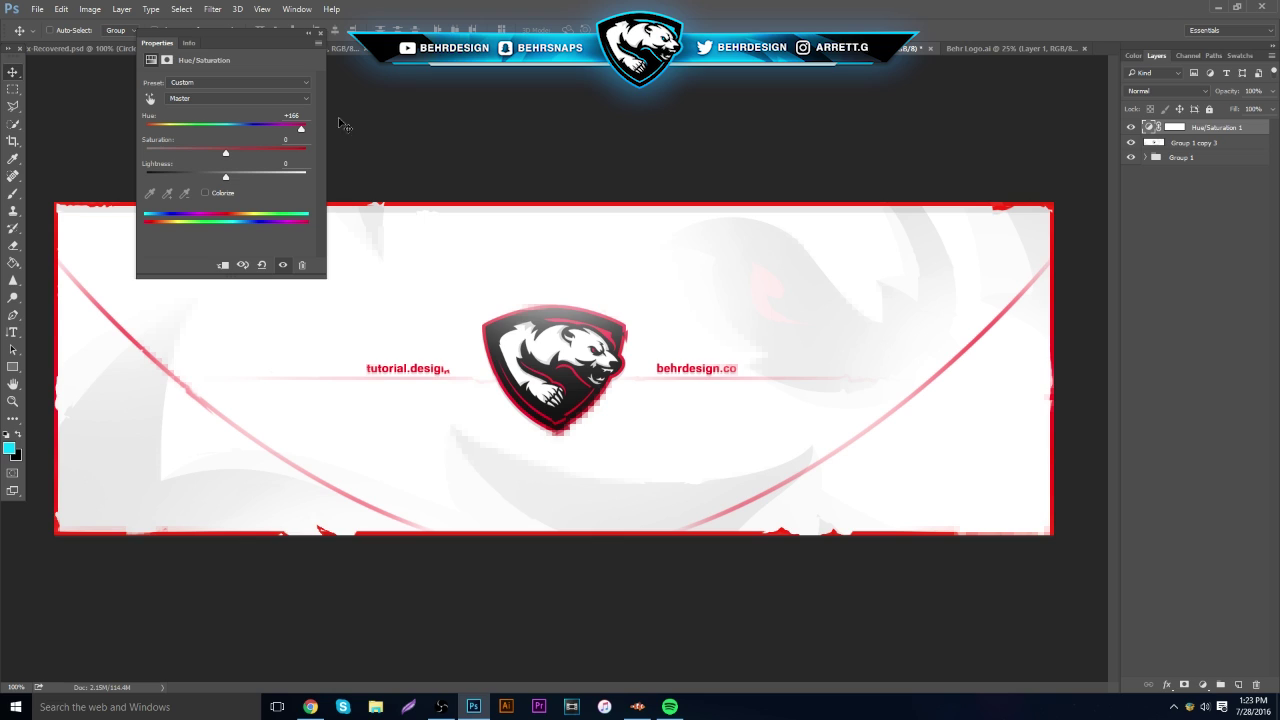
click(320, 34)
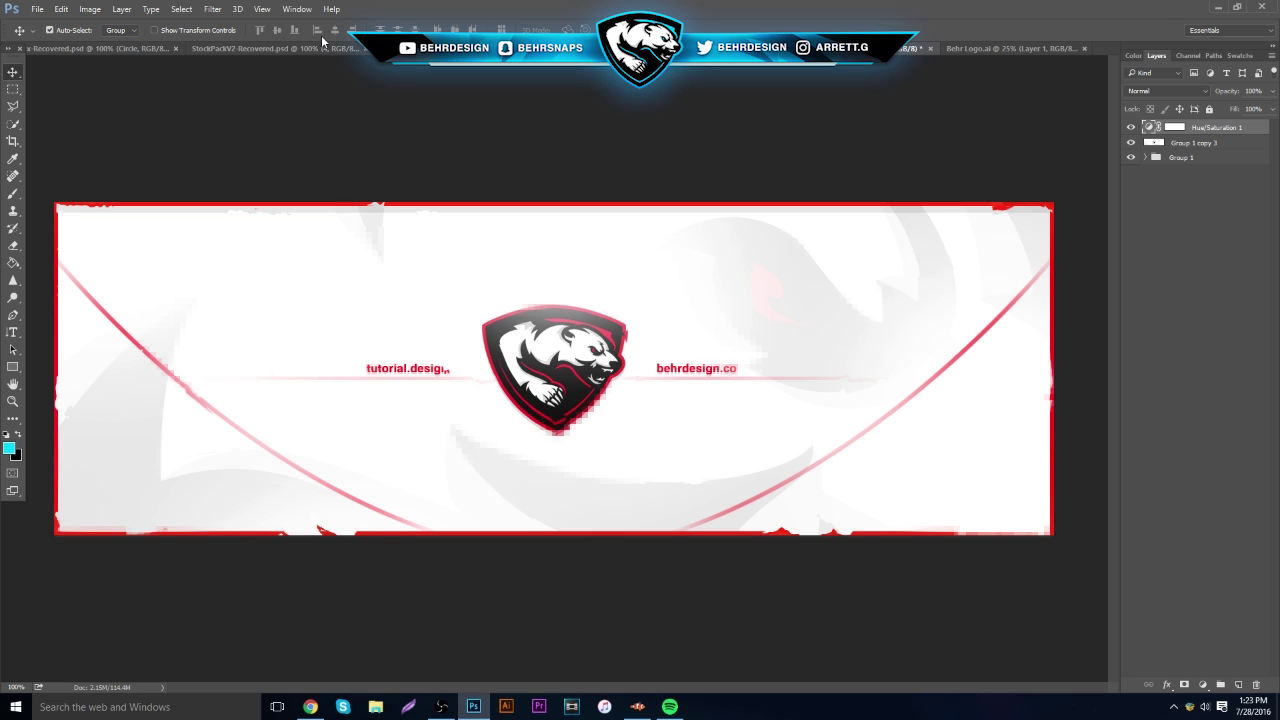
key(ctrl+z)
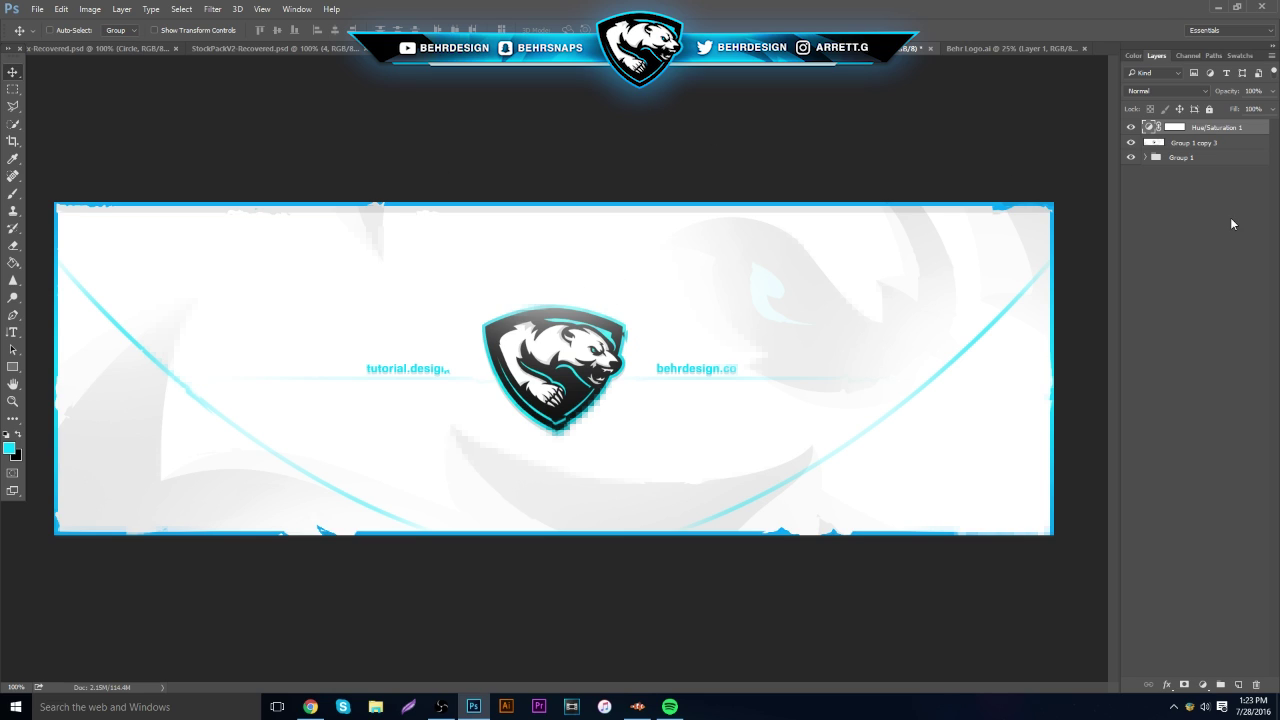
key(ctrl+alt+z)
key(ctrl+alt+z)
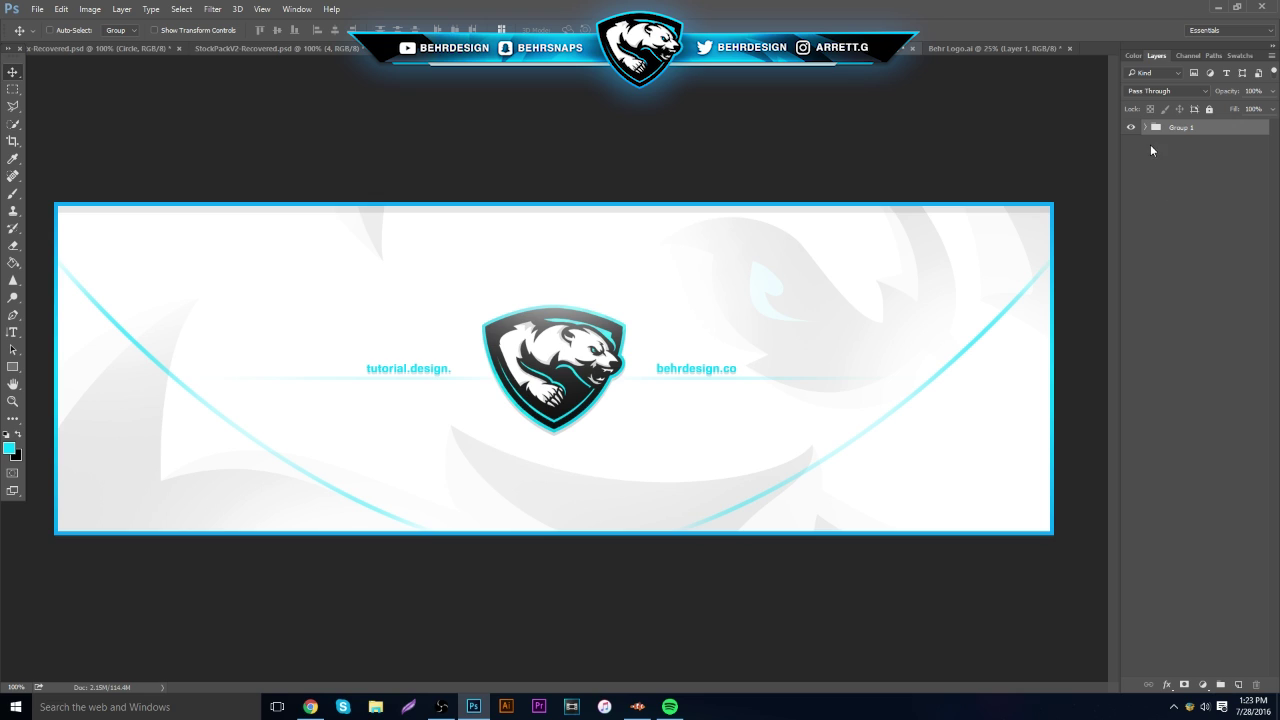
Add a new layer above Group 1 and fill it with solid white using the Paint Bucket.
click(1146, 127)
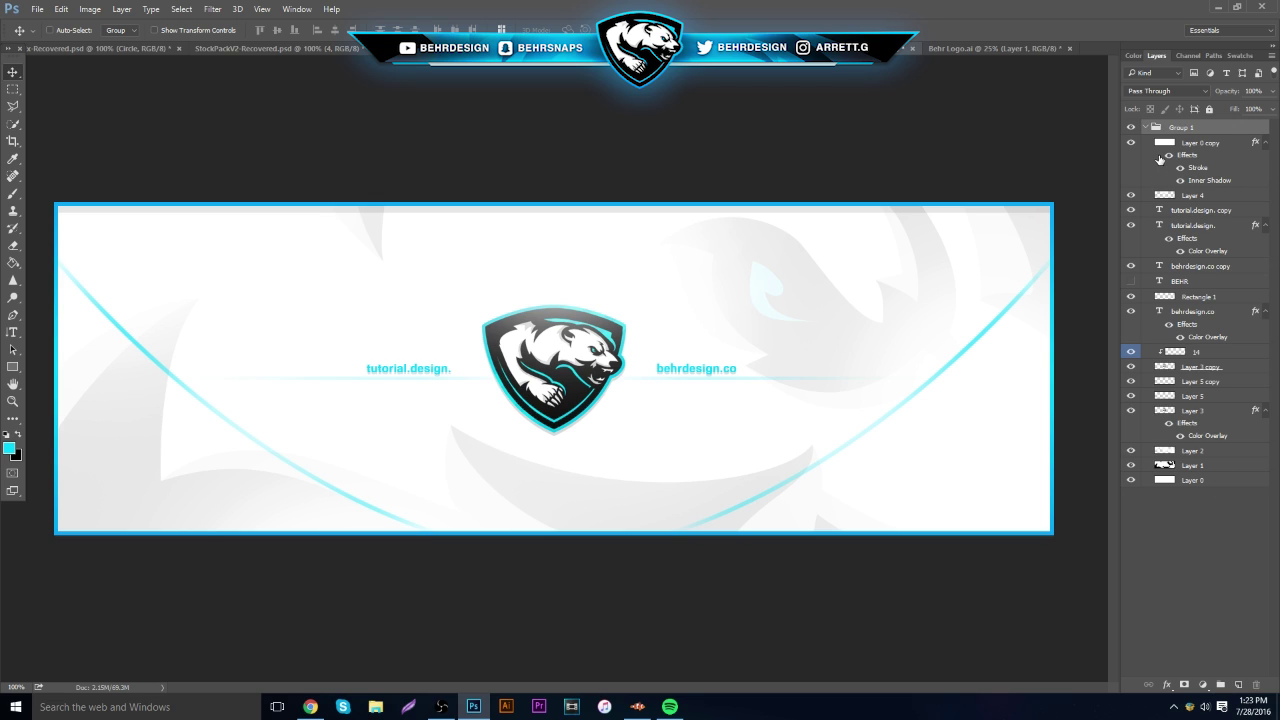
click(1146, 127)
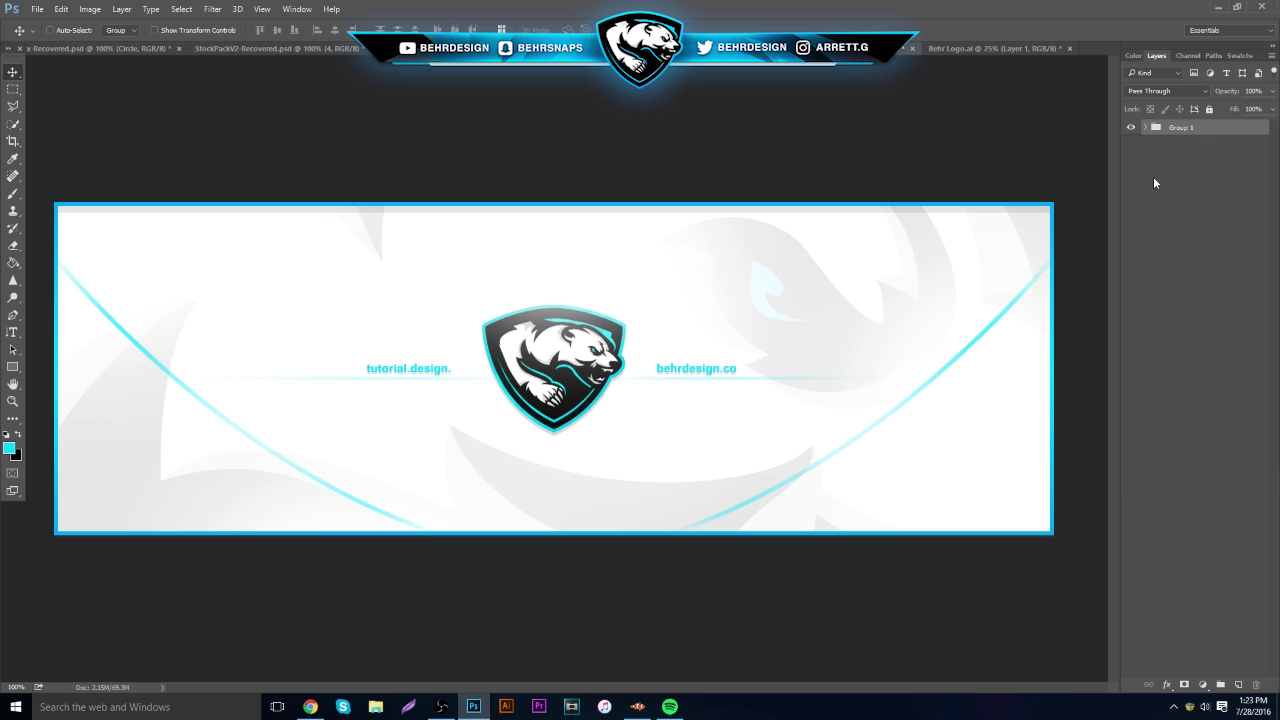
click(1237, 684)
click(13, 263)
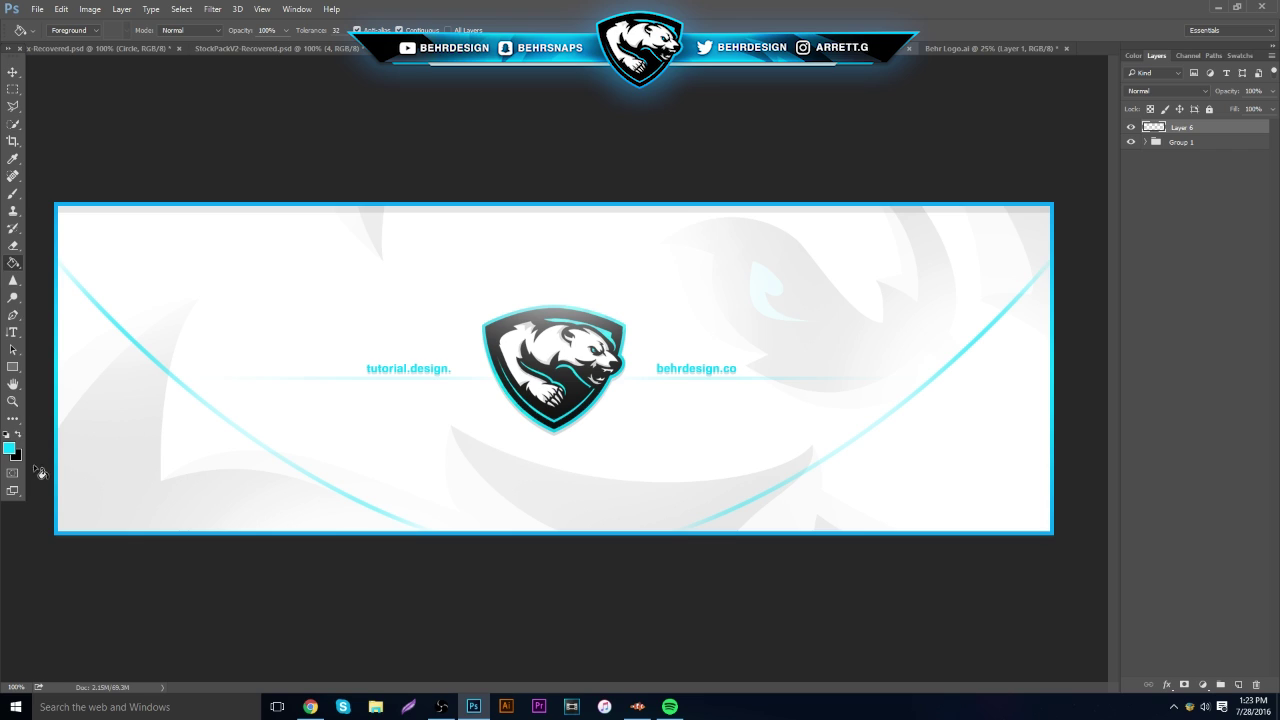
click(6, 434)
click(17, 434)
click(203, 404)
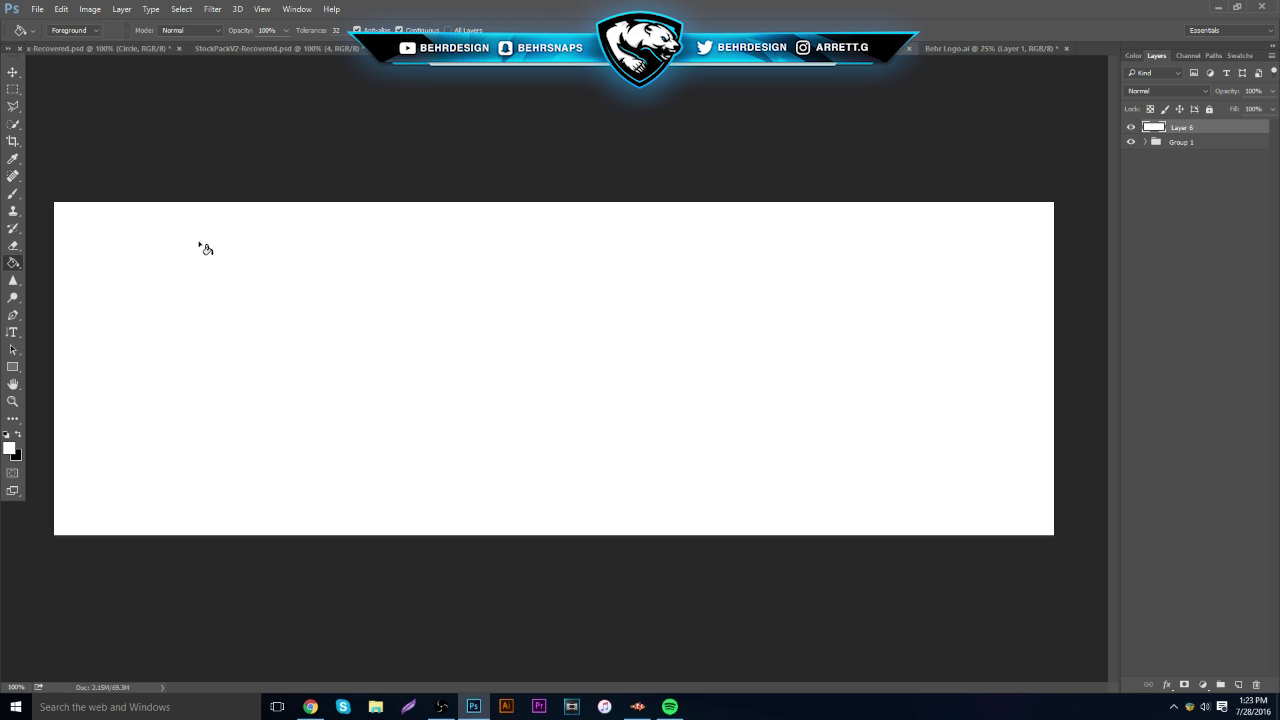
click(12, 71)
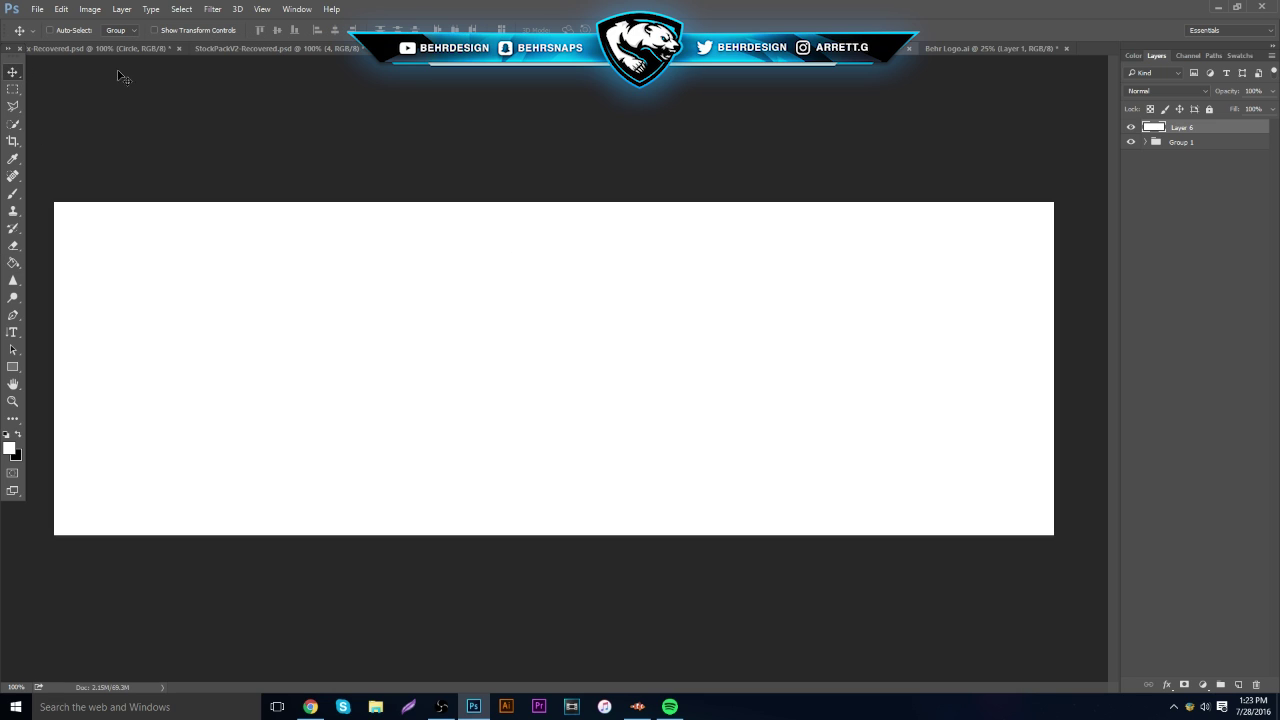
Drag the bear artwork from Behr Logo.ai into the banner and position it.
click(948, 47)
drag(600, 330, 834, 40)
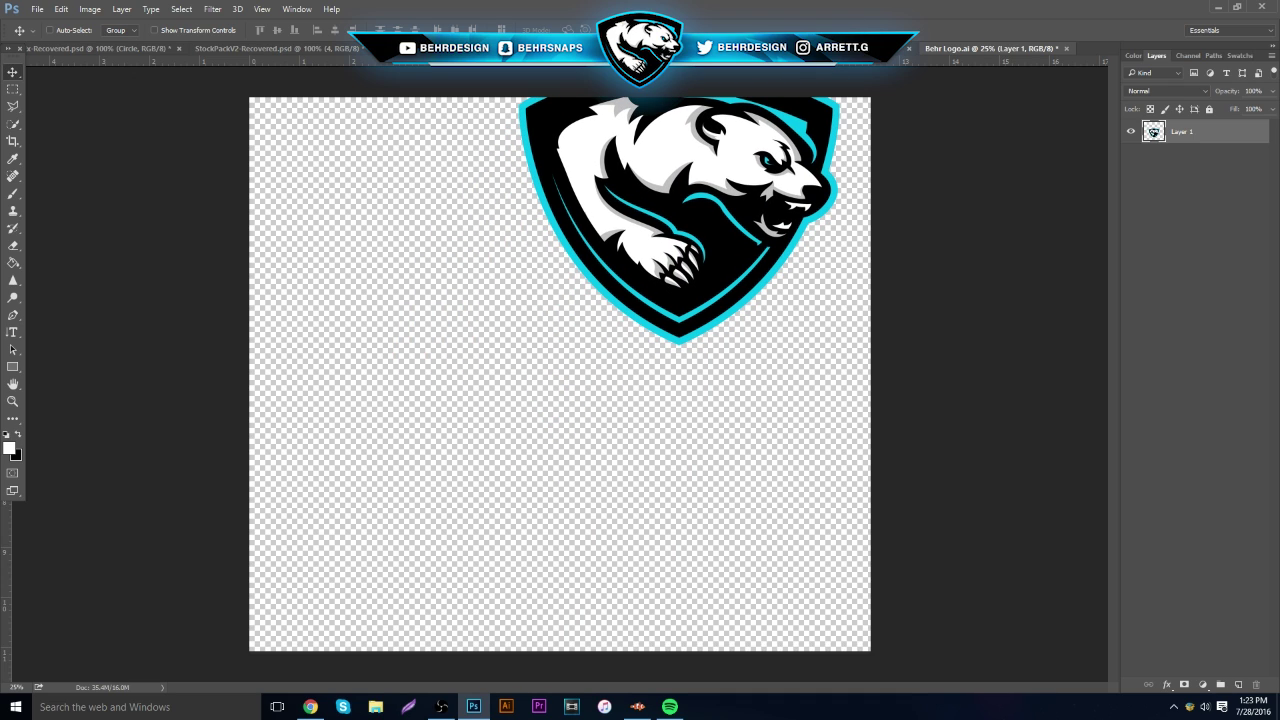
drag(760, 140, 640, 410)
drag(650, 235, 652, 257)
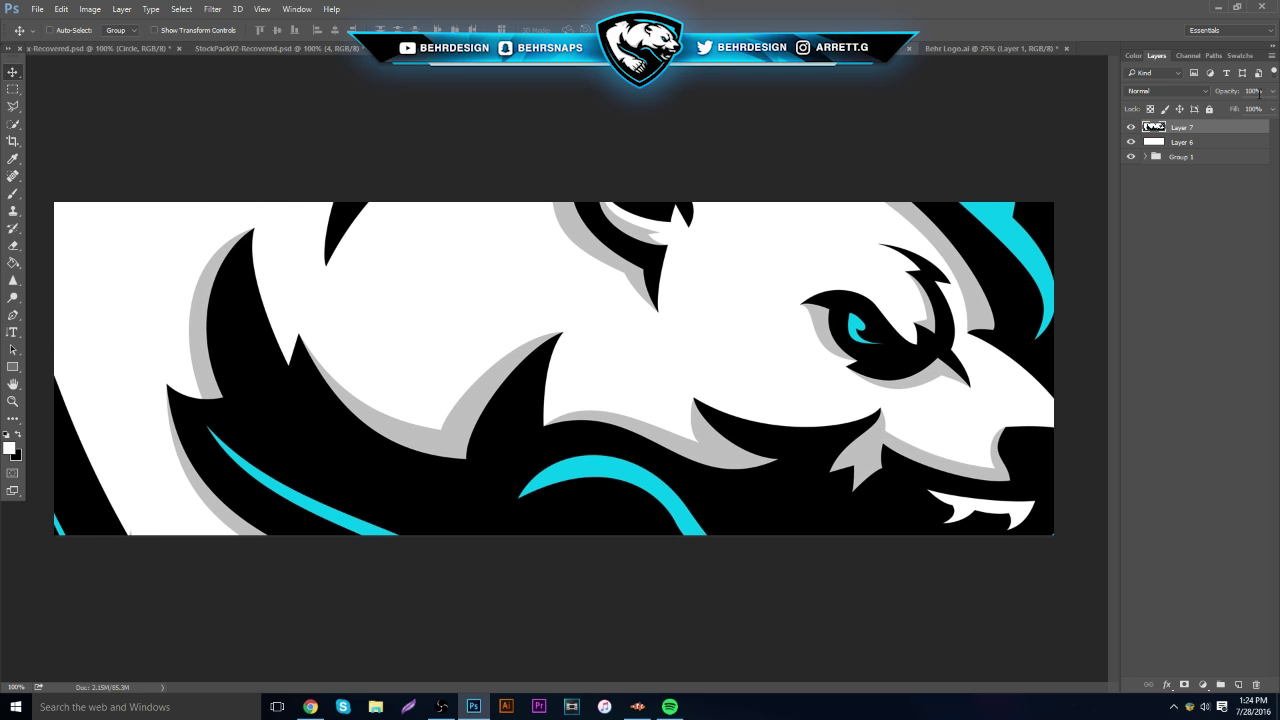
Lower the bear artwork layer's opacity to 10% and nudge it into place.
click(1273, 92)
drag(1258, 110, 1215, 104)
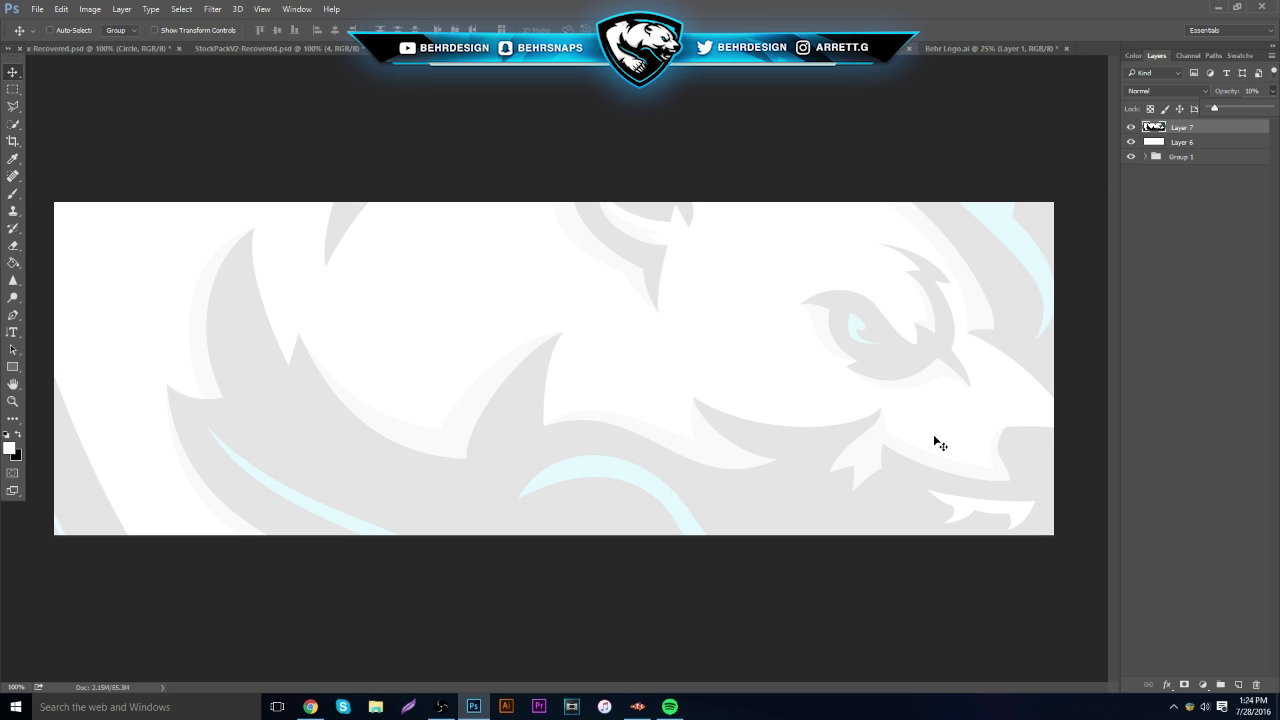
drag(893, 371, 894, 374)
Add a new layer above the bear artwork and set a soft Brush to about 385 px.
click(1237, 684)
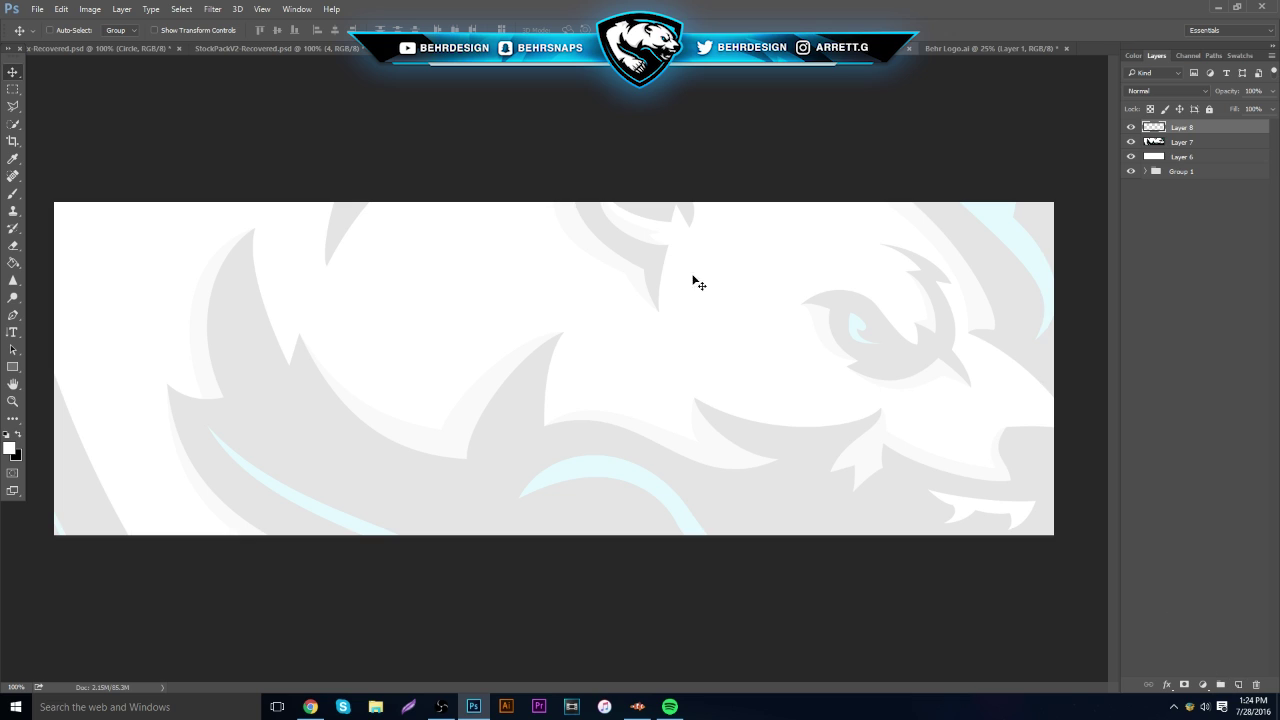
click(13, 193)
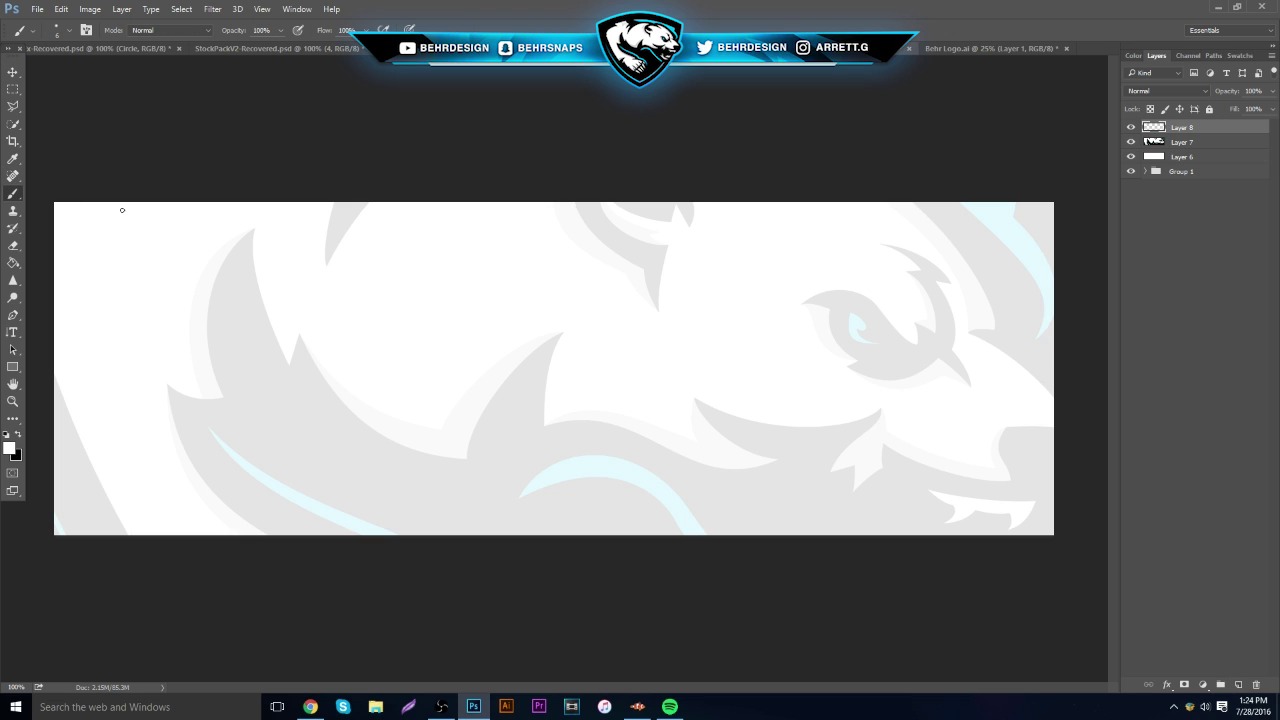
click(70, 32)
text(500)
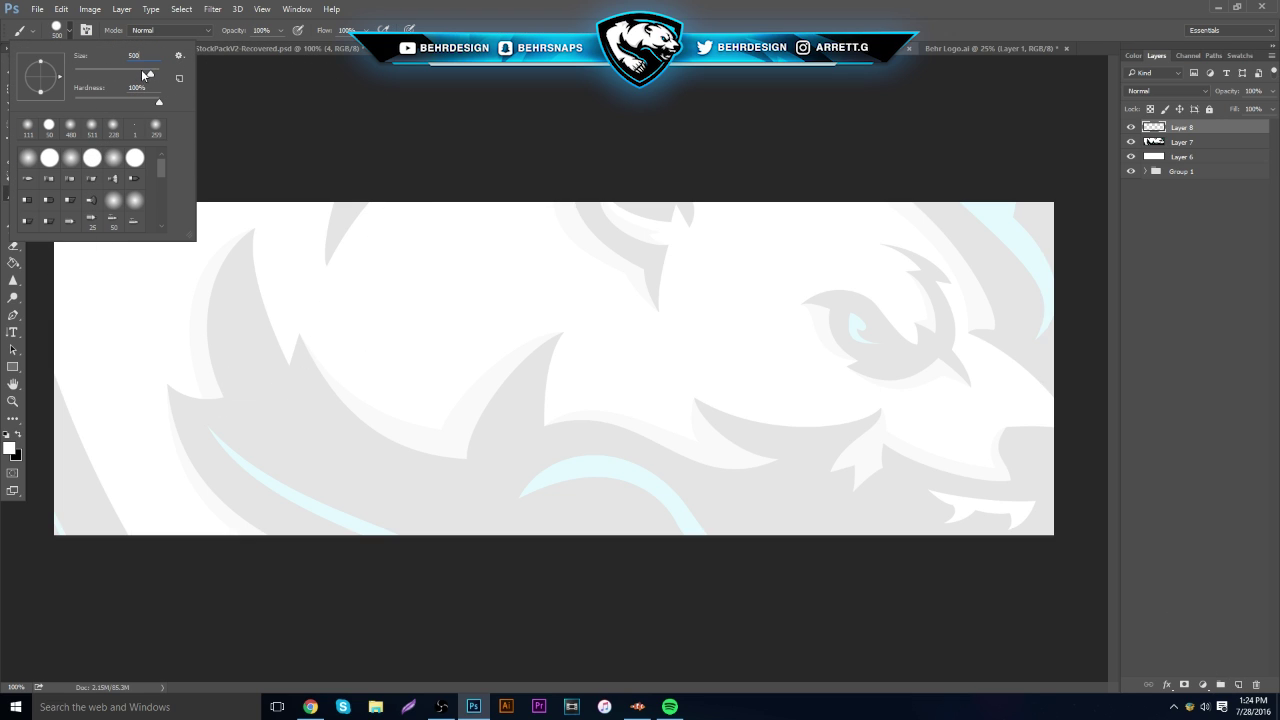
drag(143, 75, 140, 75)
click(92, 571)
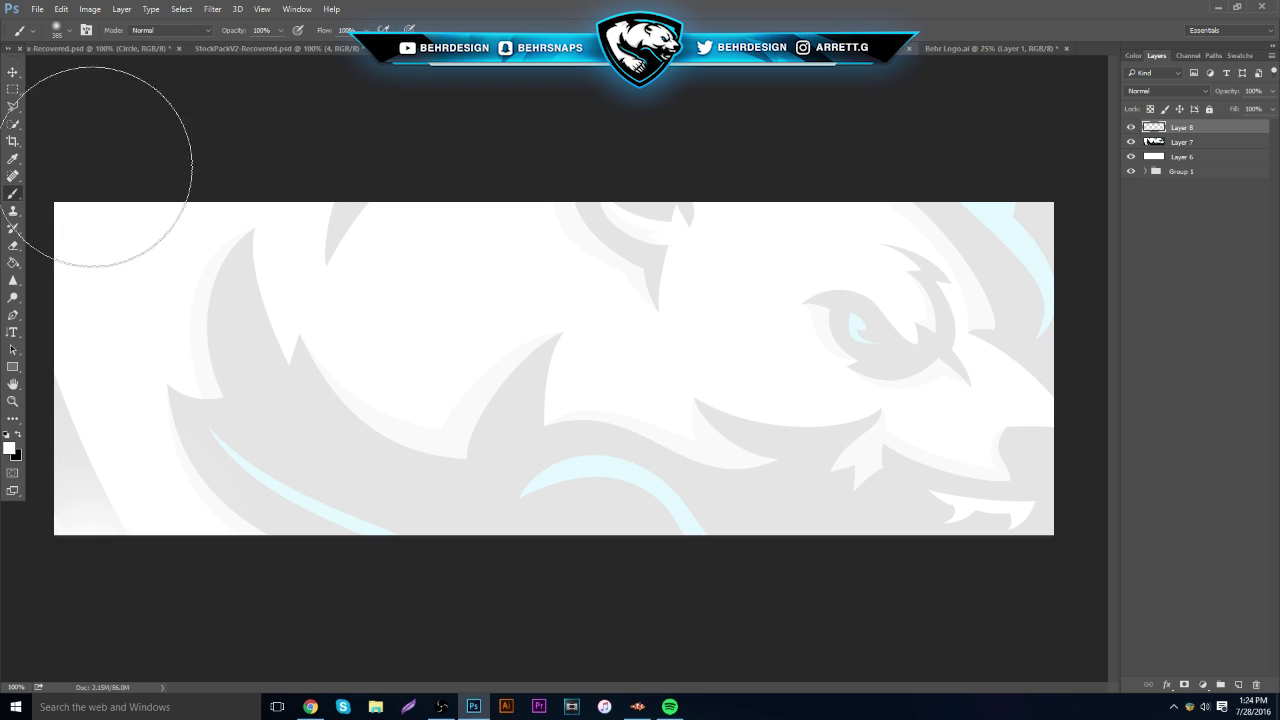
Paint white over the bear's left side and lower swoosh on Layer 8.
mouse_move(113, 220)
mouse_down()
mouse_move(105, 256)
mouse_move(136, 307)
mouse_move(124, 348)
mouse_move(268, 512)
mouse_move(329, 586)
mouse_up()
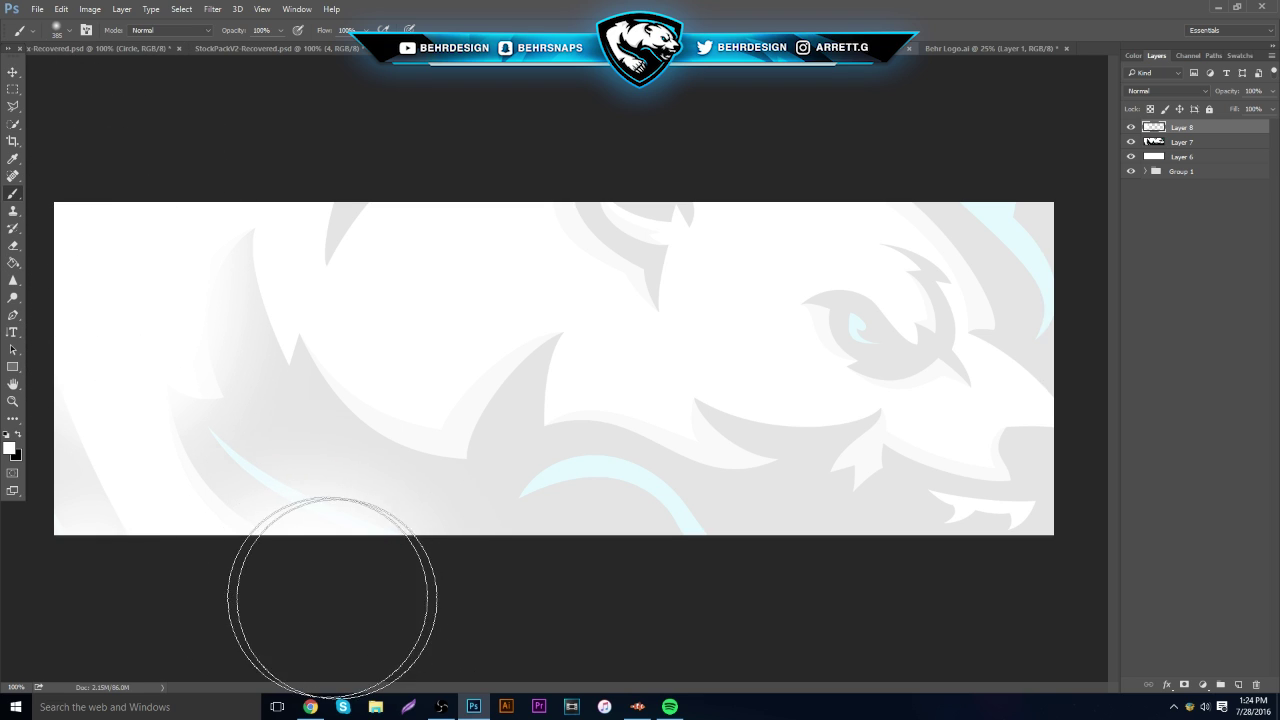
mouse_move(476, 348)
mouse_down()
mouse_move(457, 243)
mouse_move(437, 337)
mouse_up()
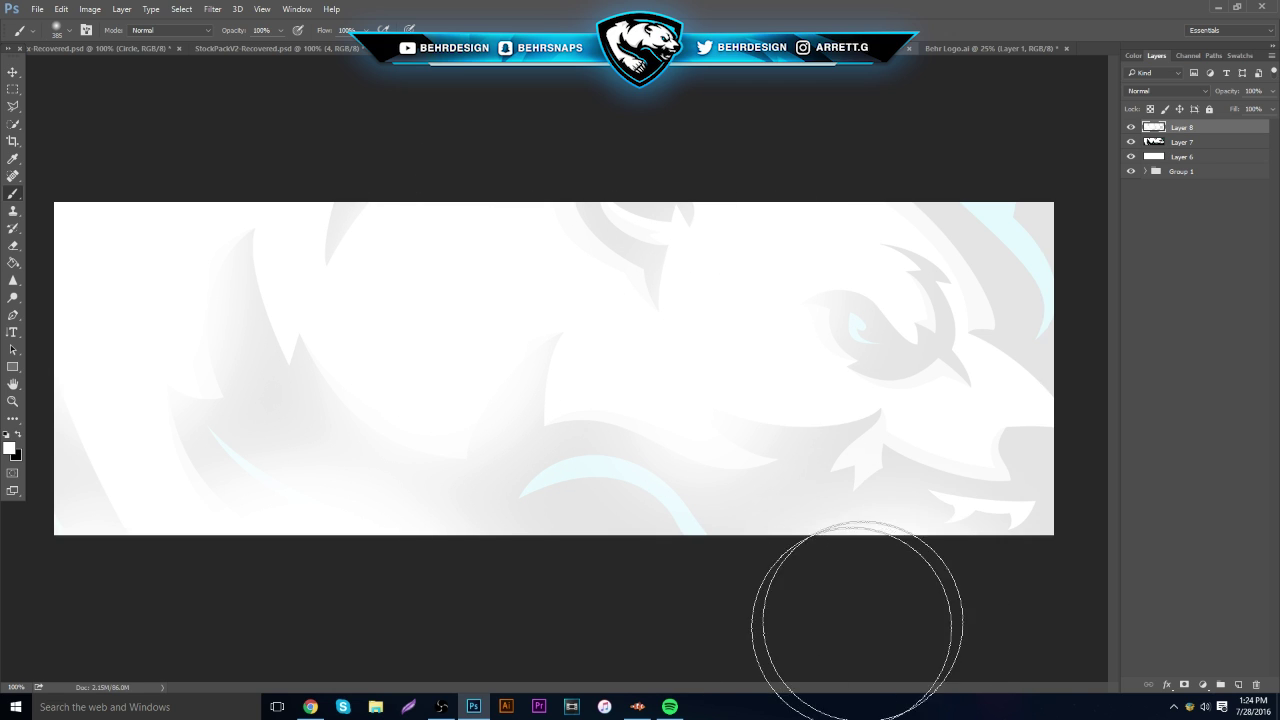
click(1123, 272)
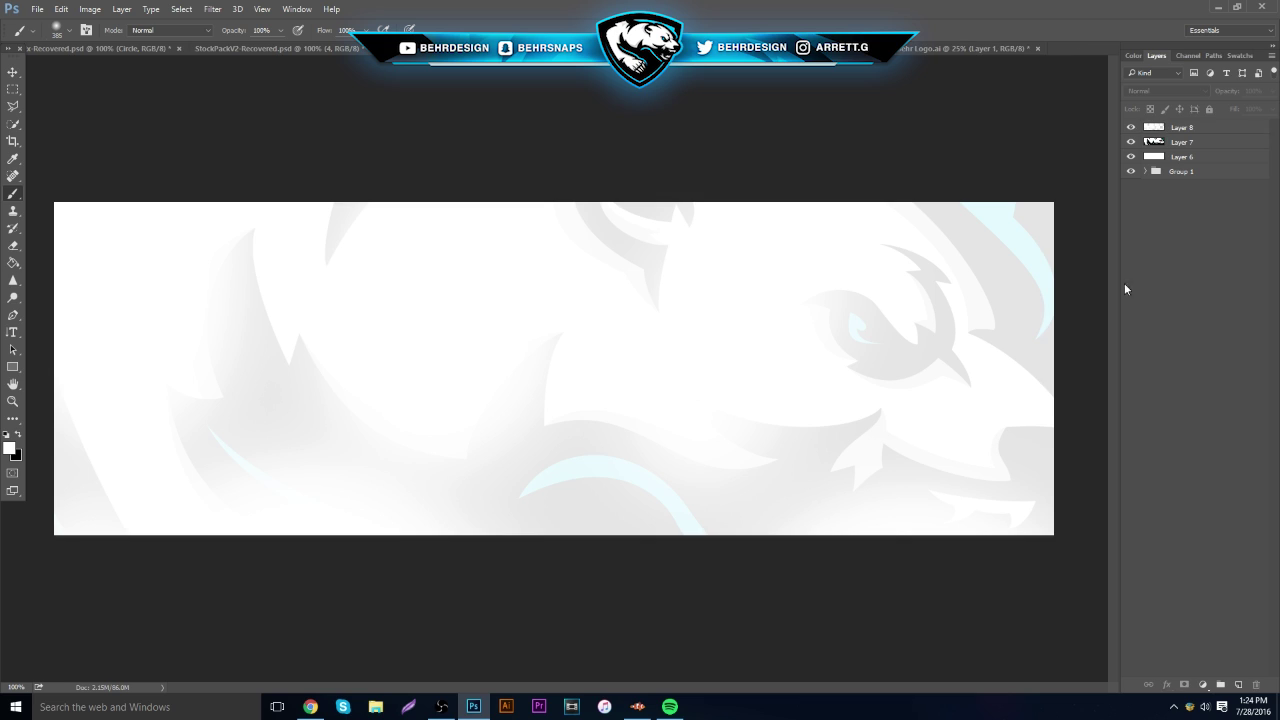
click(13, 176)
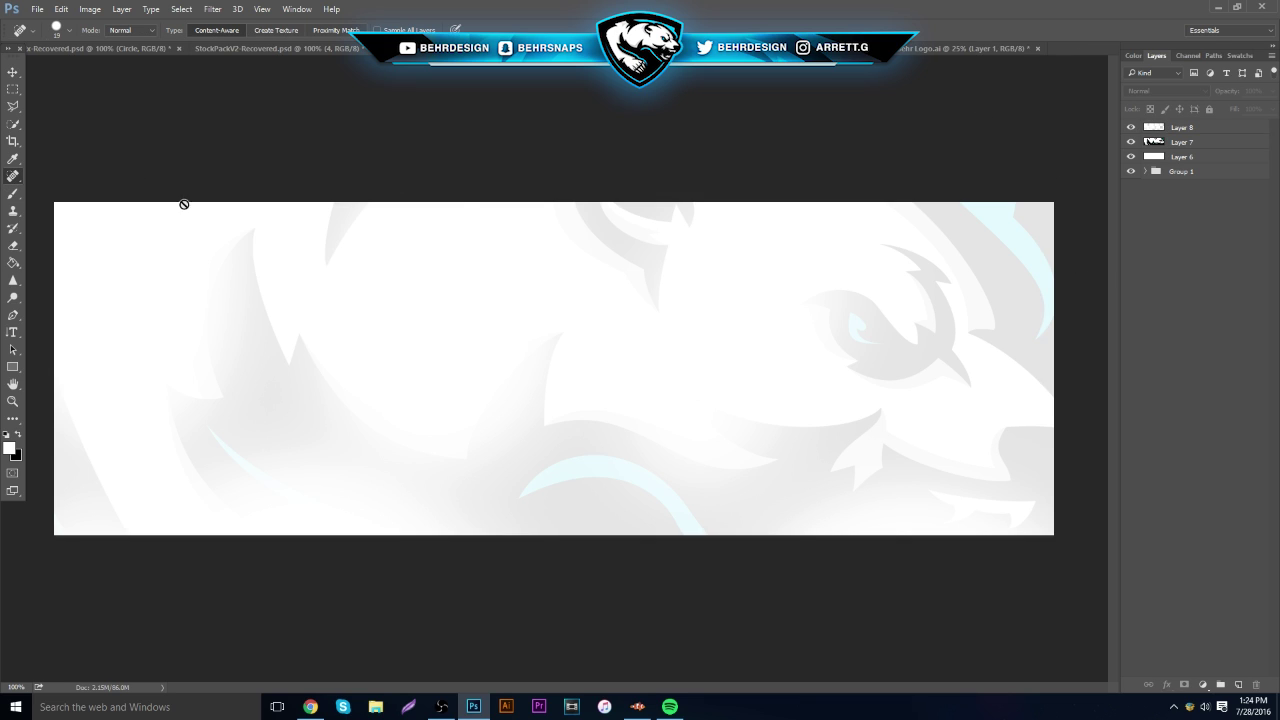
click(13, 193)
click(888, 150)
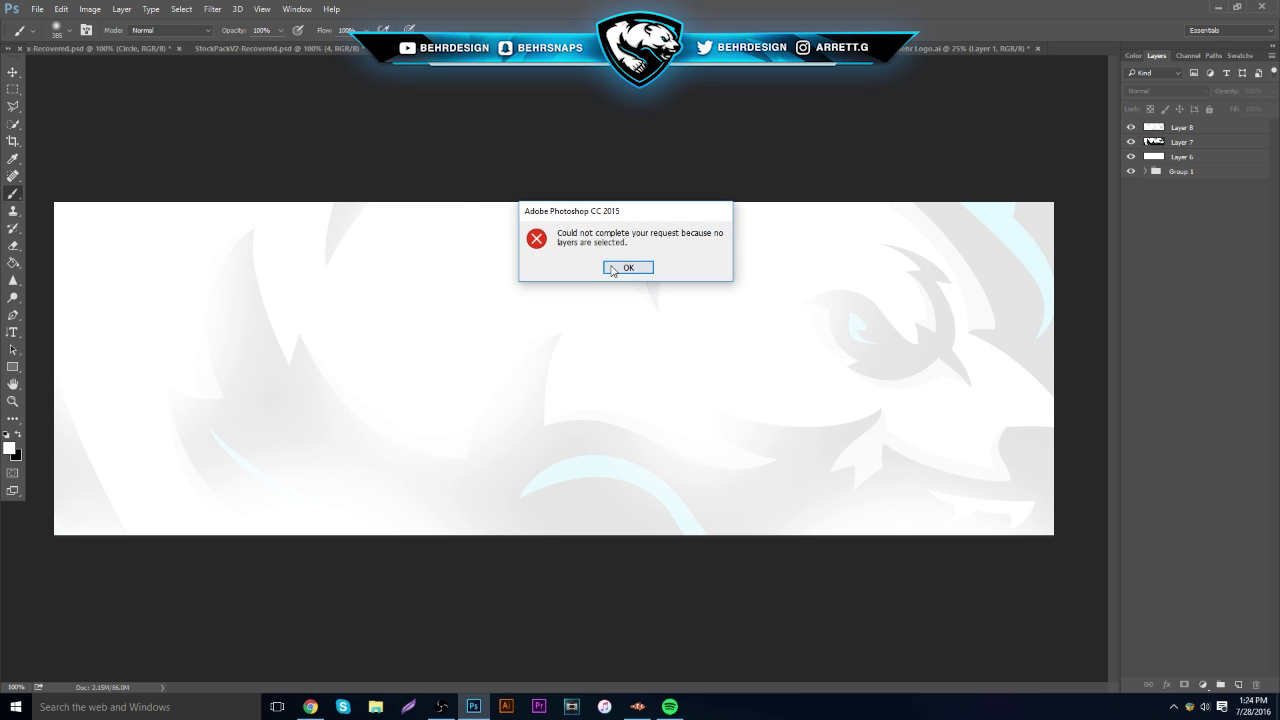
click(628, 267)
click(1182, 127)
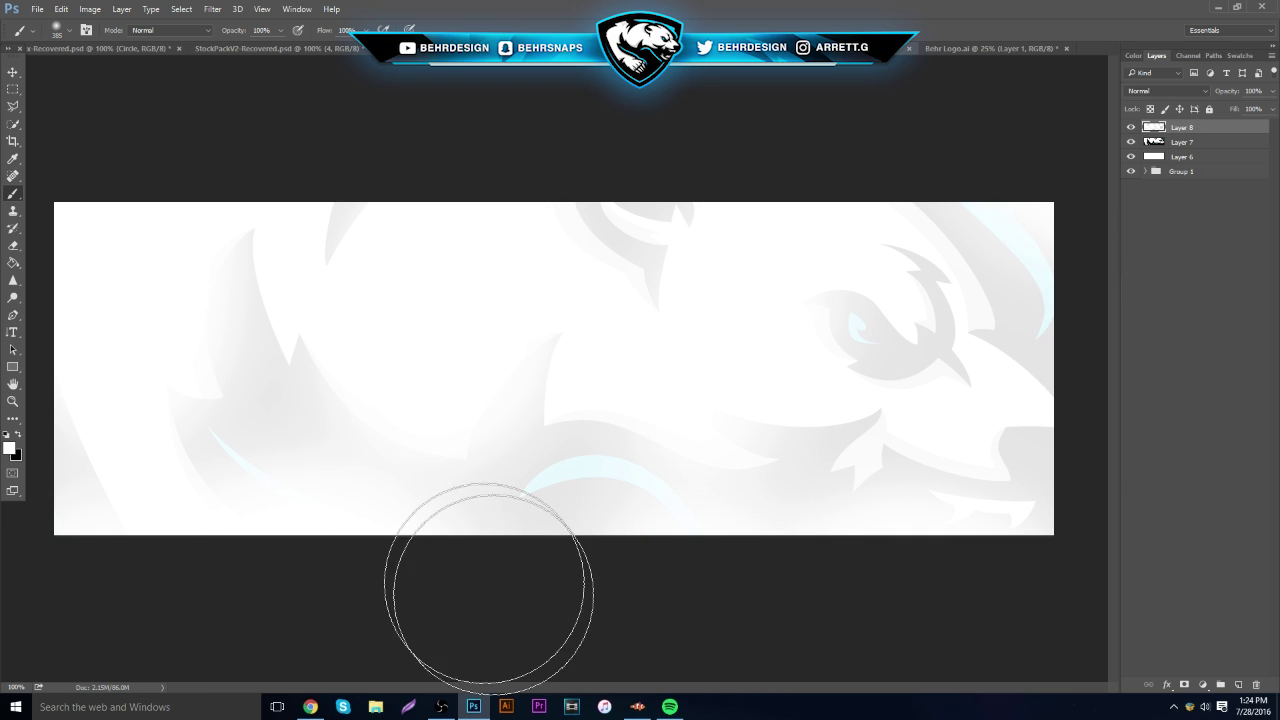
Copy the bear logo from Behr Logo.ai into the banner document.
click(12, 401)
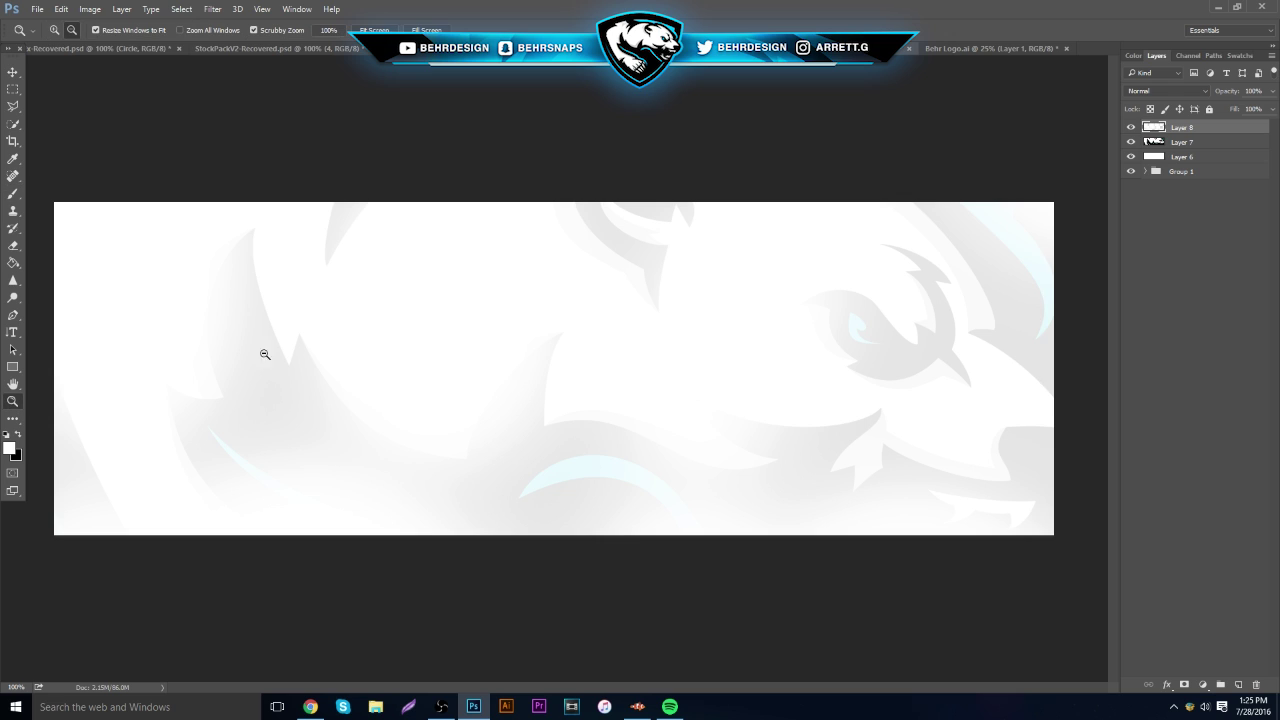
scroll(500, 320, down, 3)
scroll(531, 323, up, 3)
scroll(547, 329, up, 1)
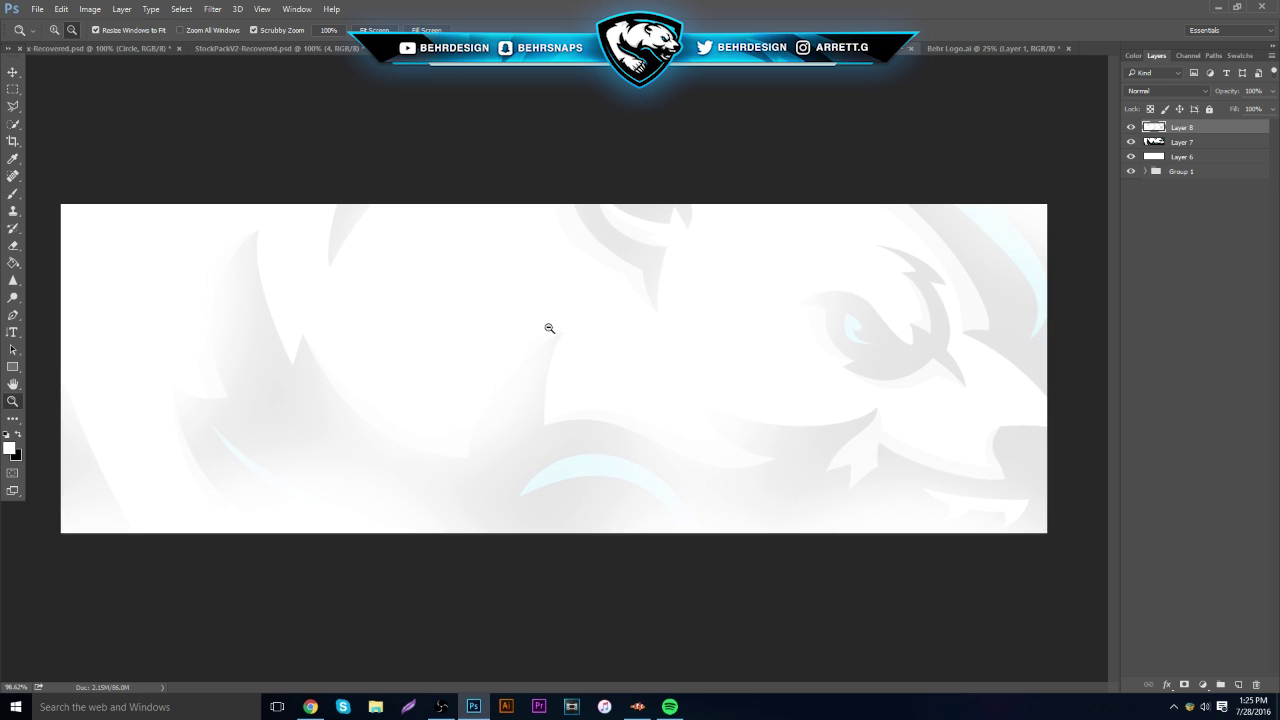
click(963, 47)
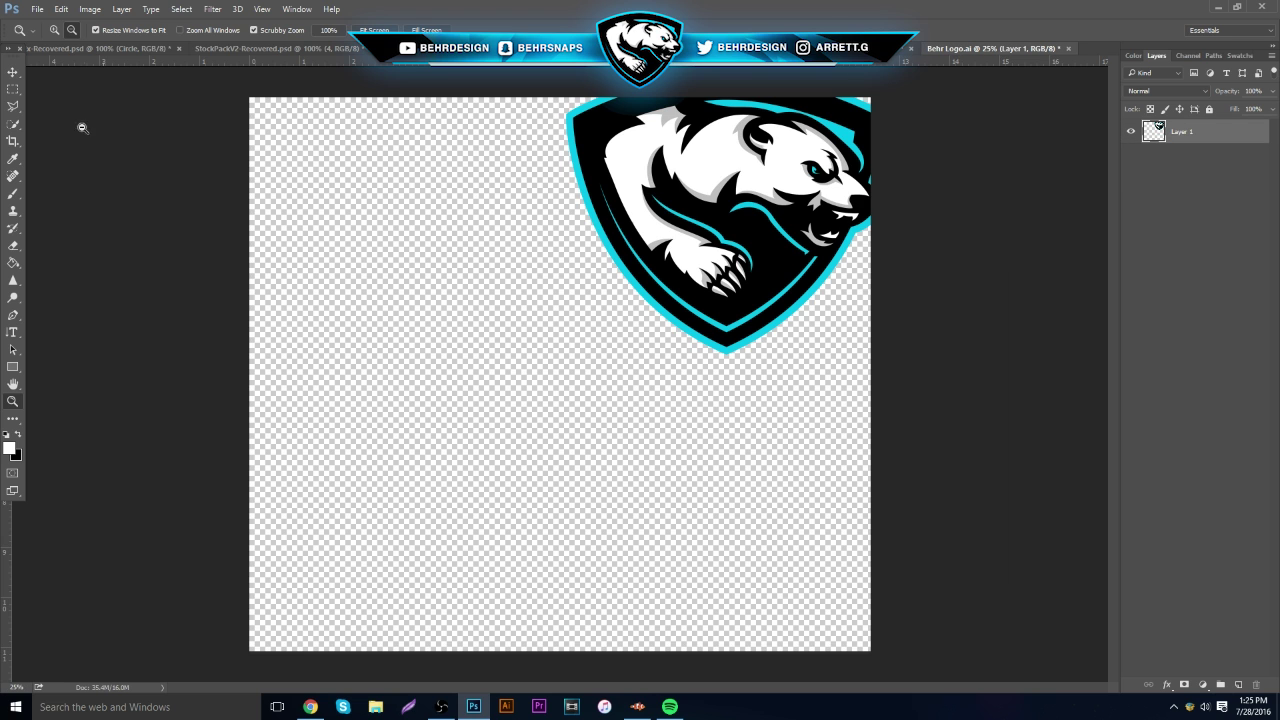
click(13, 72)
drag(752, 69, 617, 337)
drag(509, 331, 709, 140)
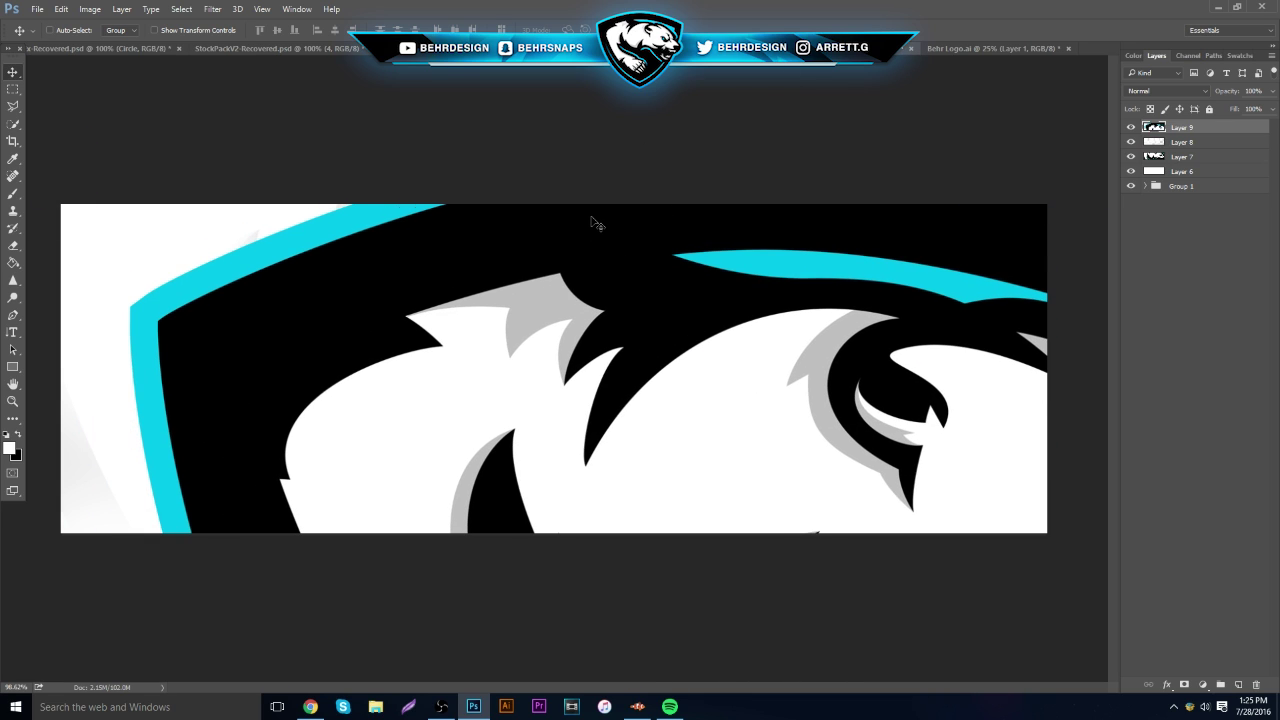
Scale the pasted logo to about 13% and move it to the banner's centre.
key(ctrl+t)
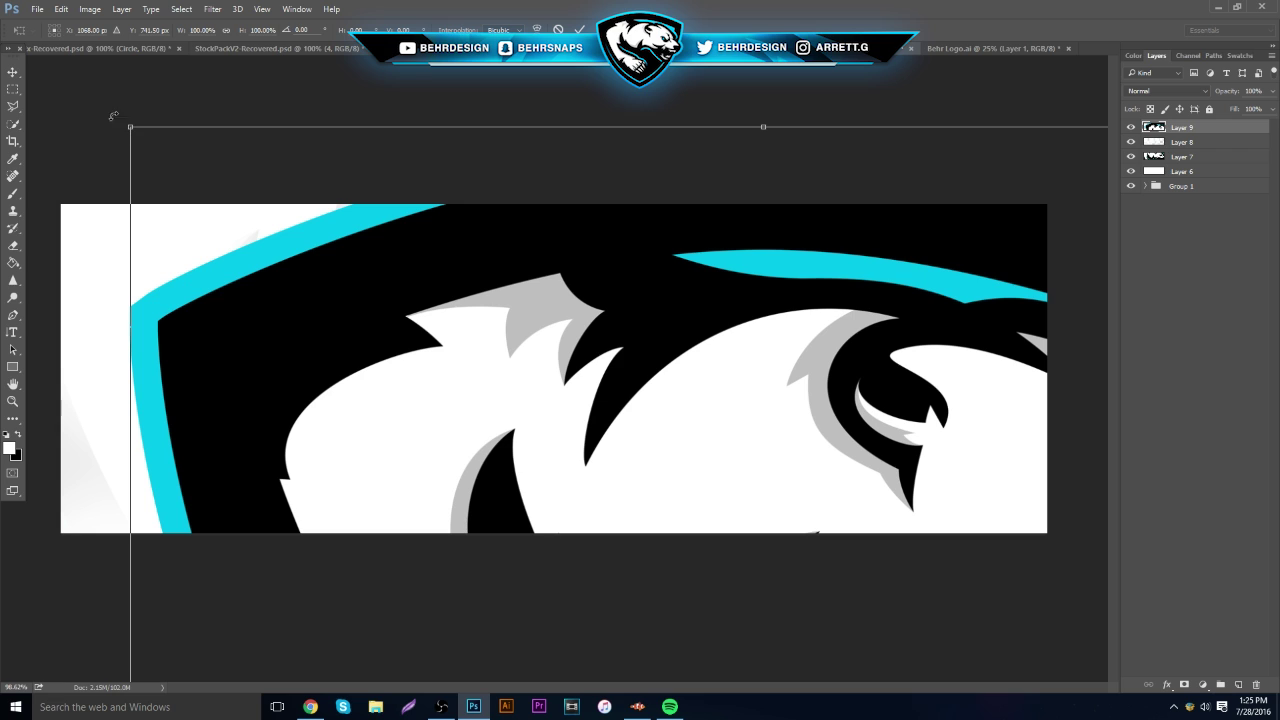
drag(130, 127, 465, 278)
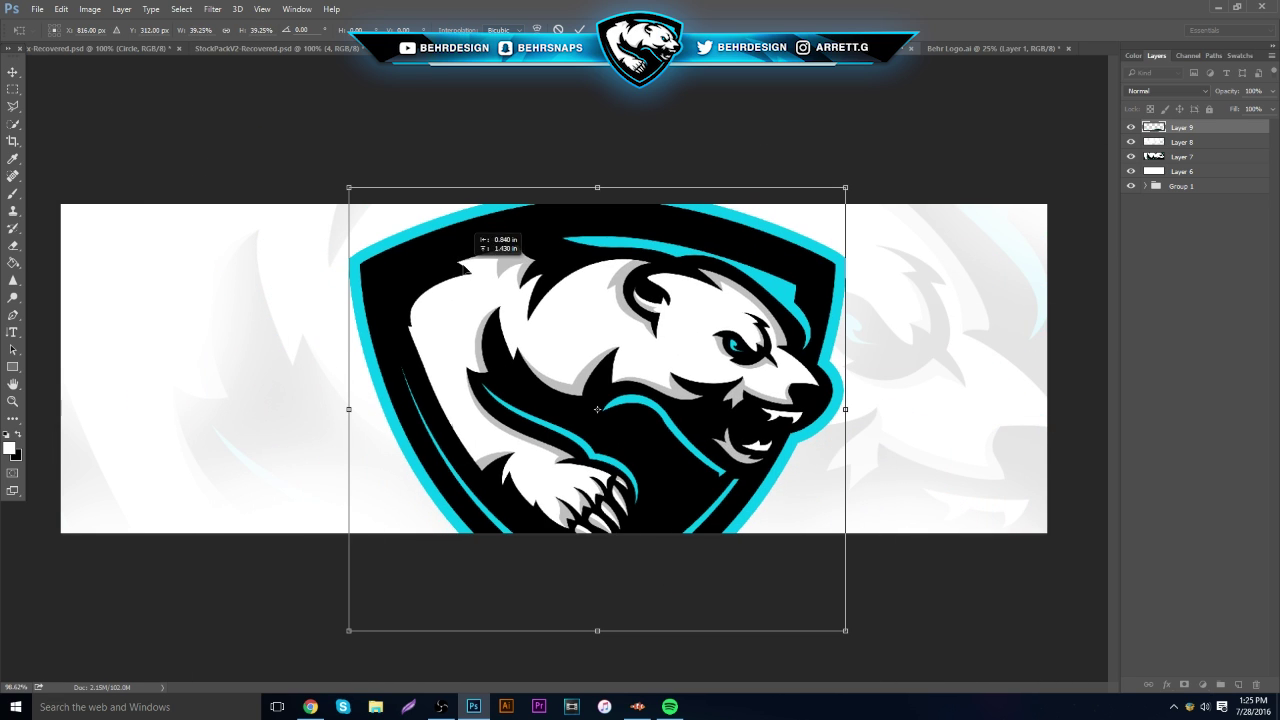
drag(349, 186, 532, 332)
key(Return)
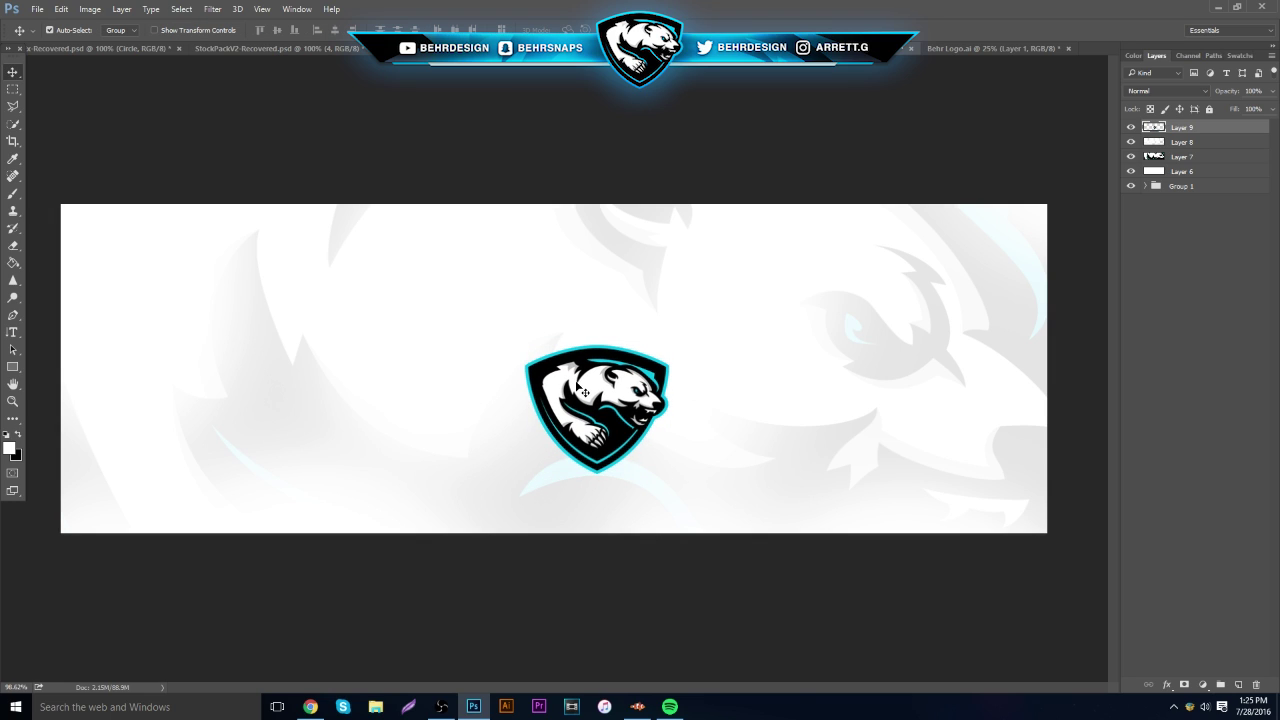
key(ctrl+g)
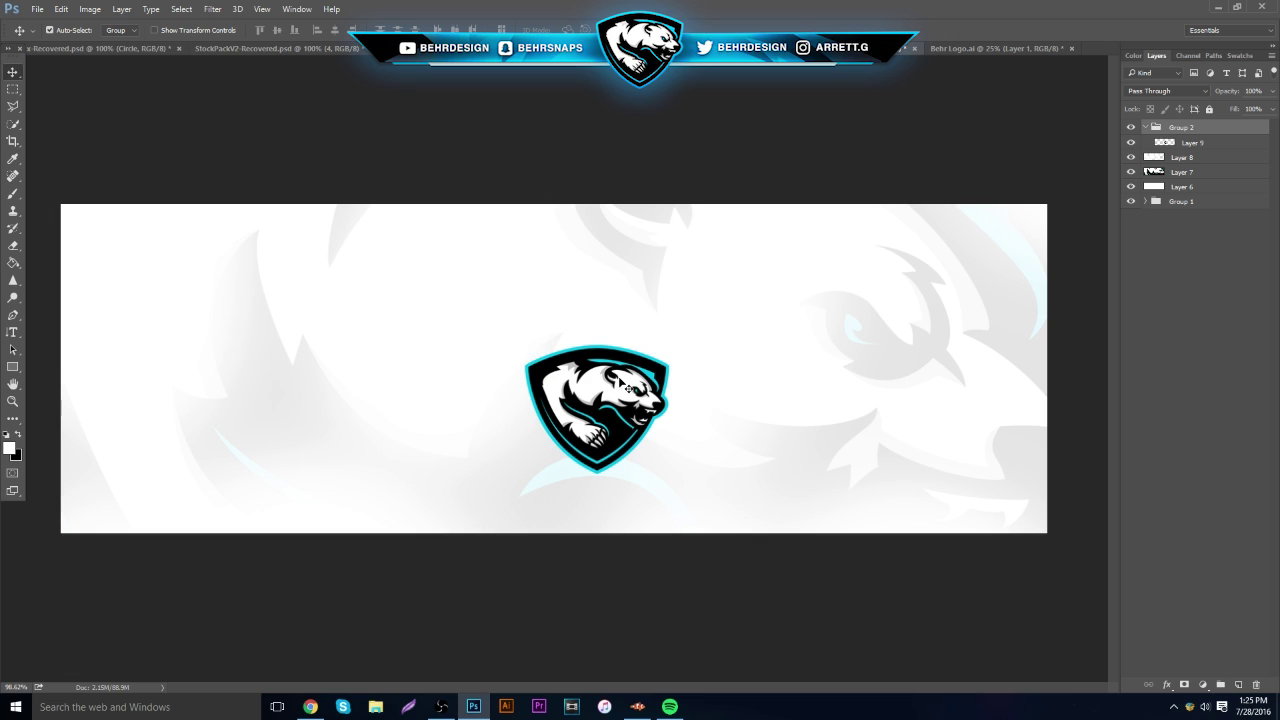
key(ctrl+z)
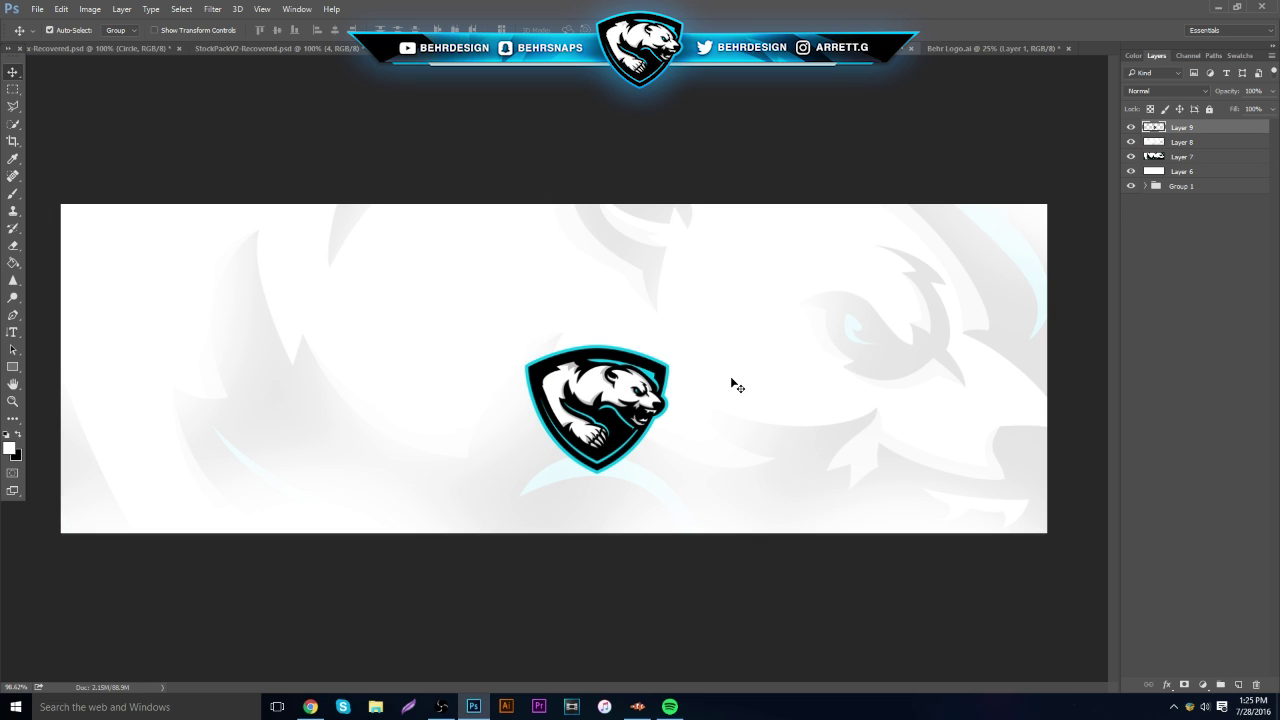
drag(635, 393, 606, 361)
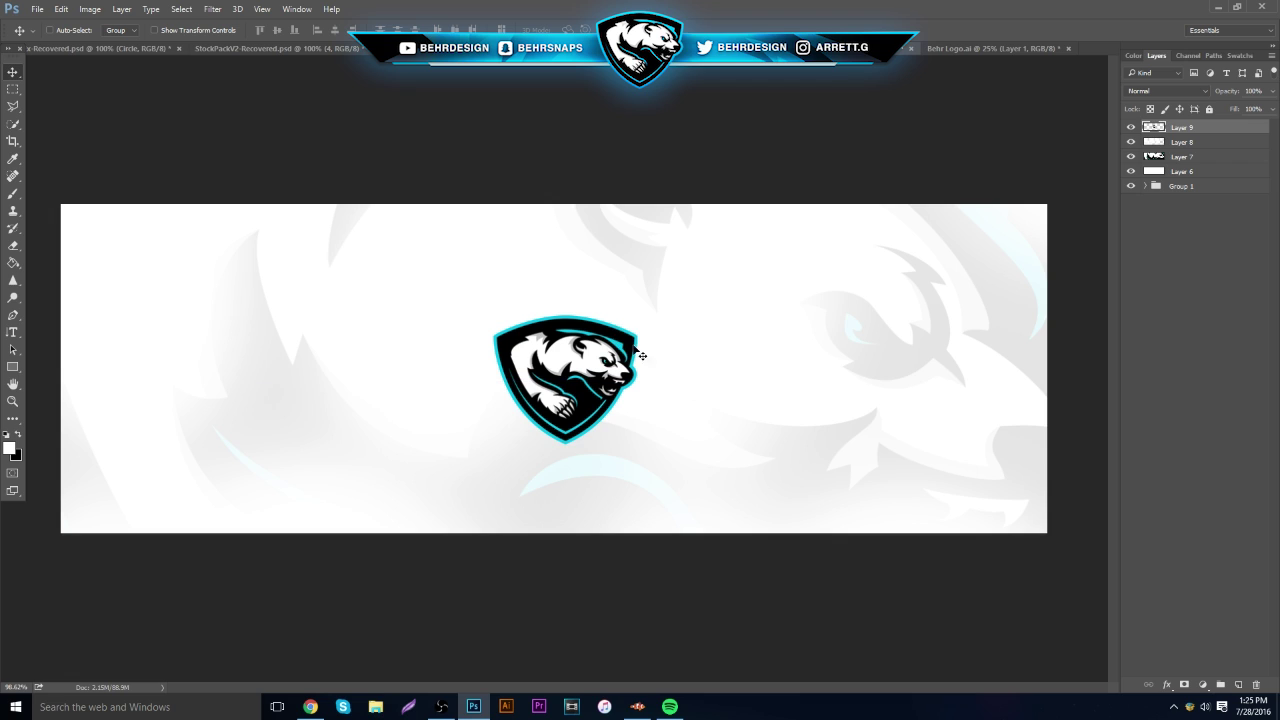
drag(757, 326, 758, 318)
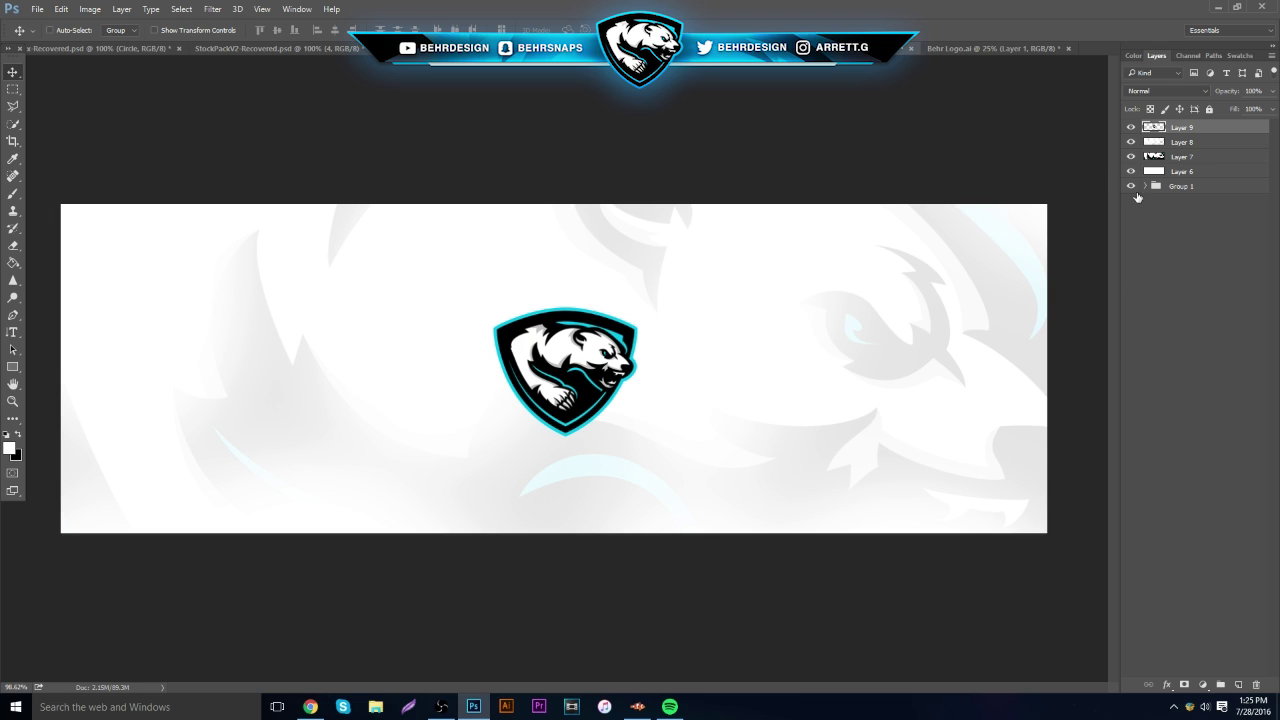
Add horizontal and vertical centre guides using Layer 6's bounds, then align the logo to the vertical guide.
click(1180, 172)
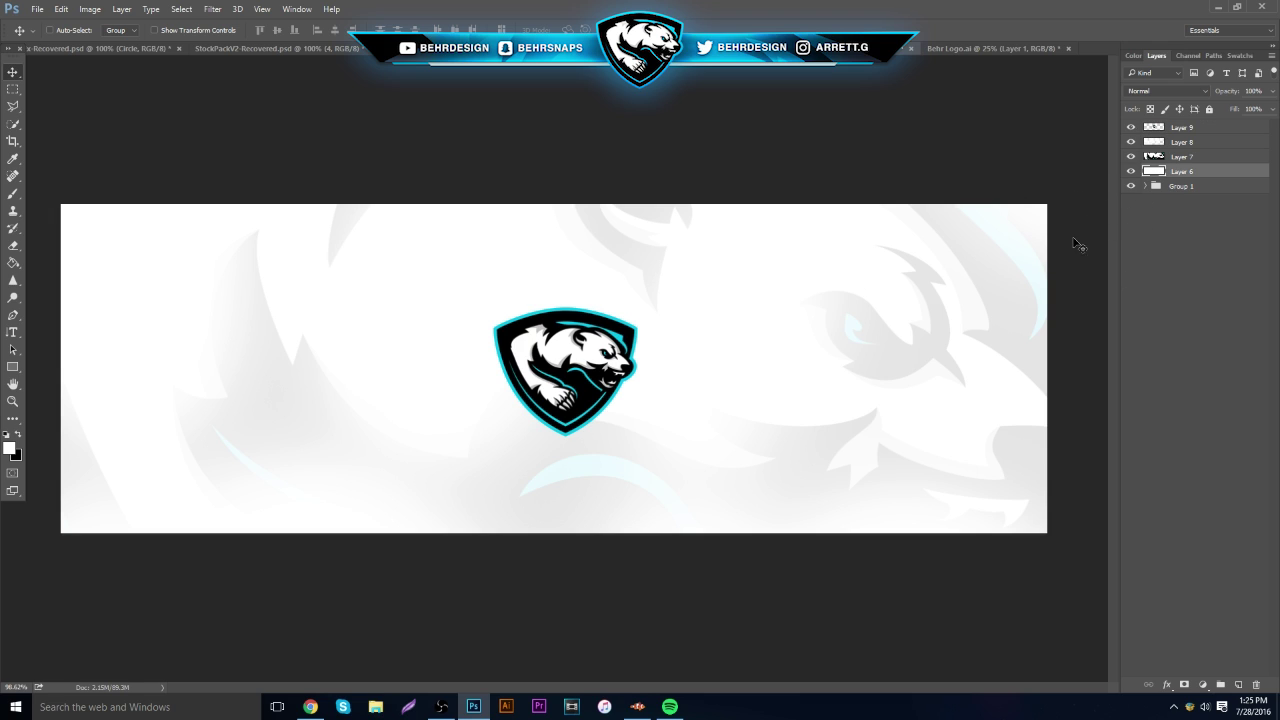
drag(372, 219, 370, 218)
key(ctrl+t)
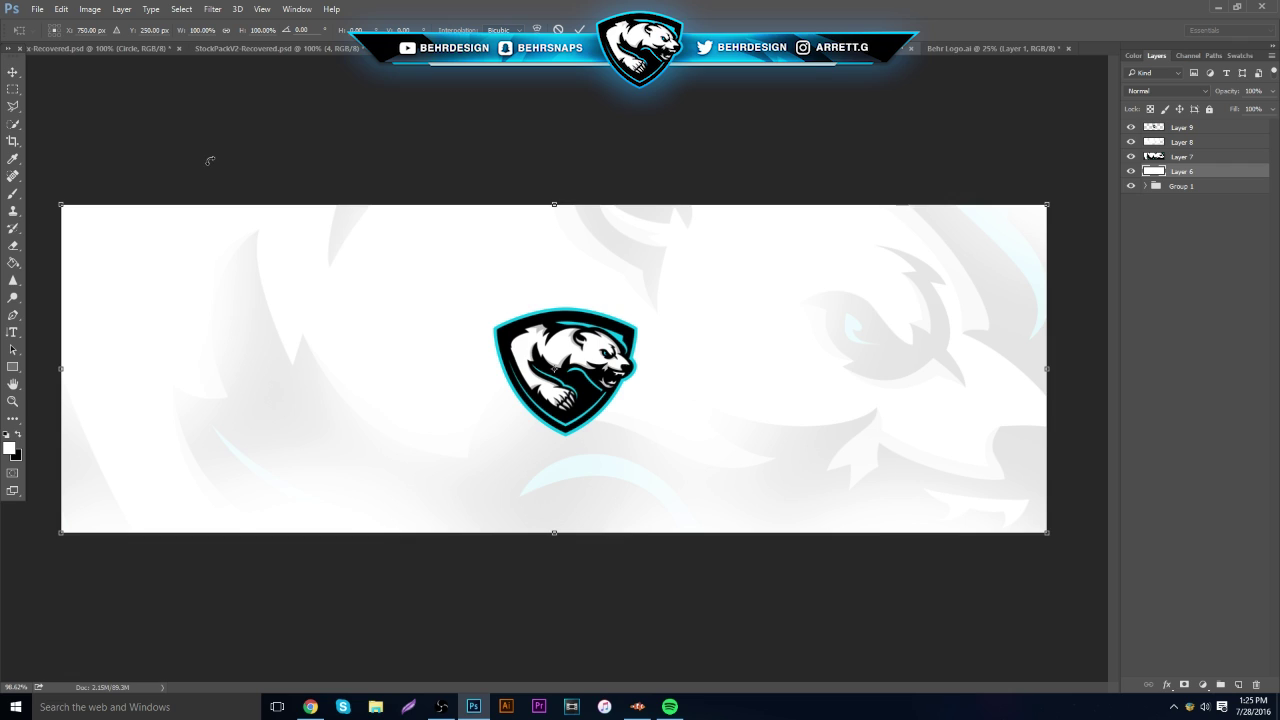
key(ctrl+r)
drag(422, 70, 419, 376)
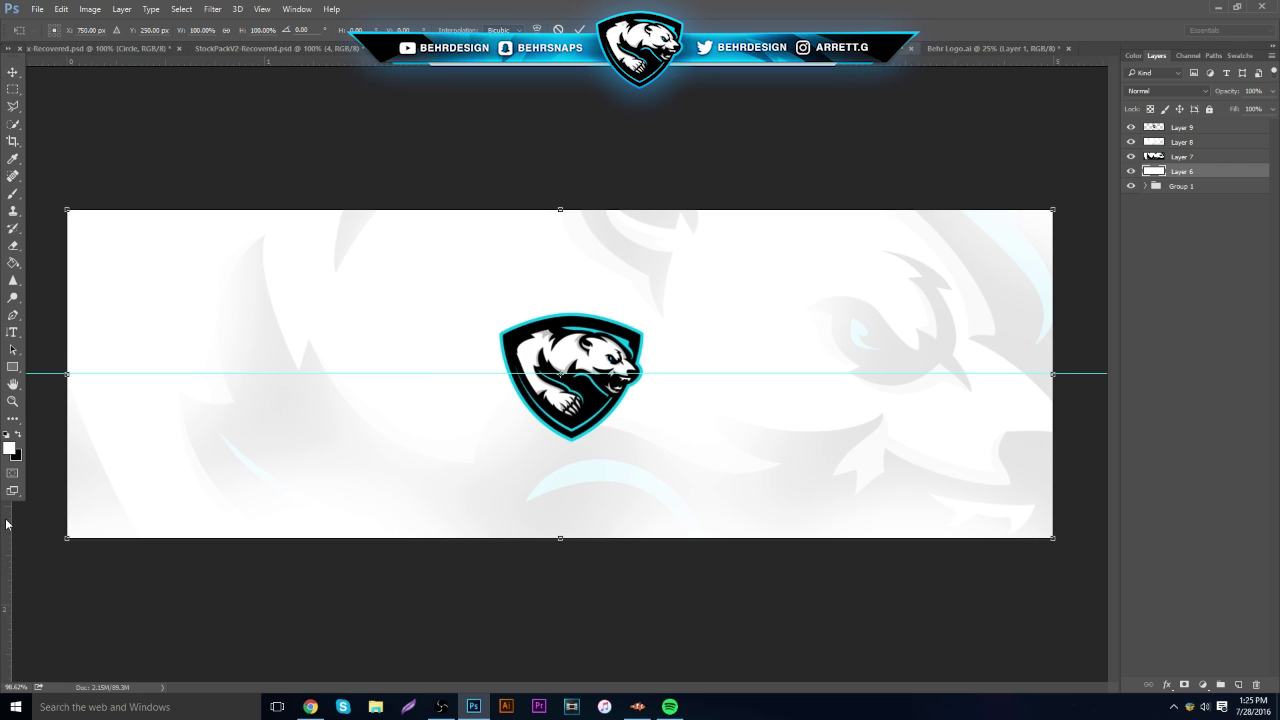
drag(6, 523, 559, 428)
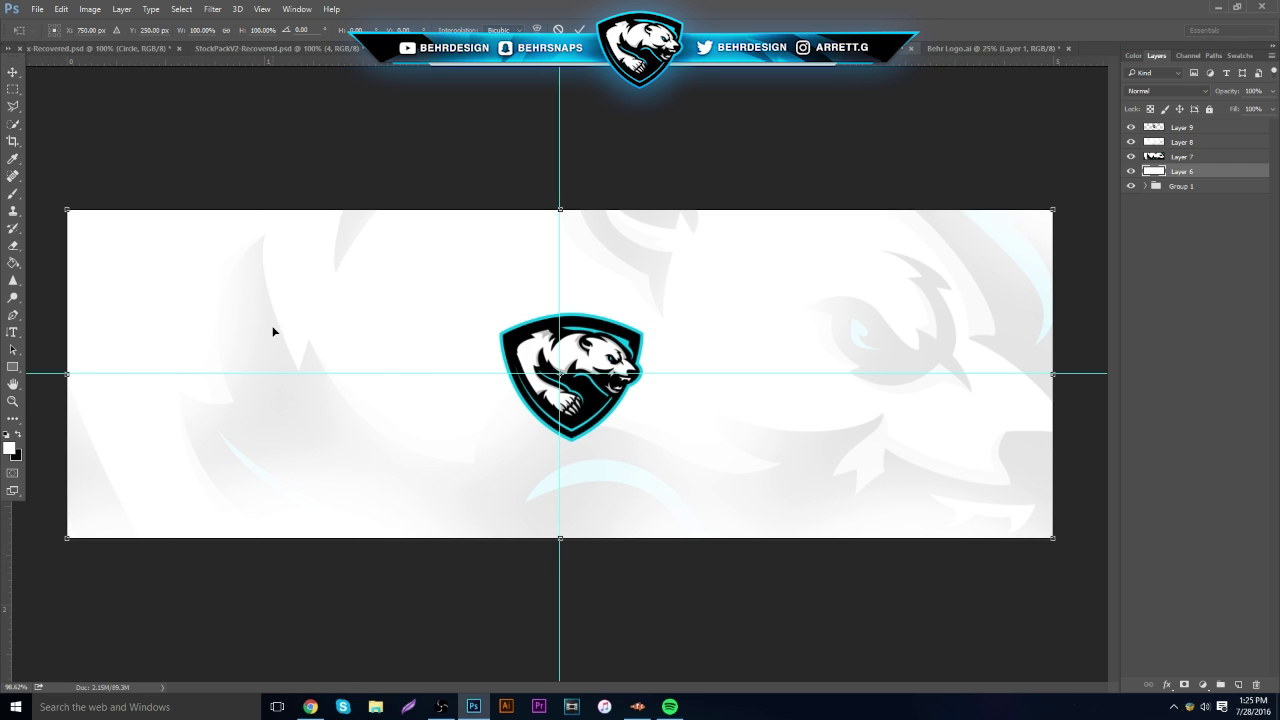
key(Return)
click(1190, 128)
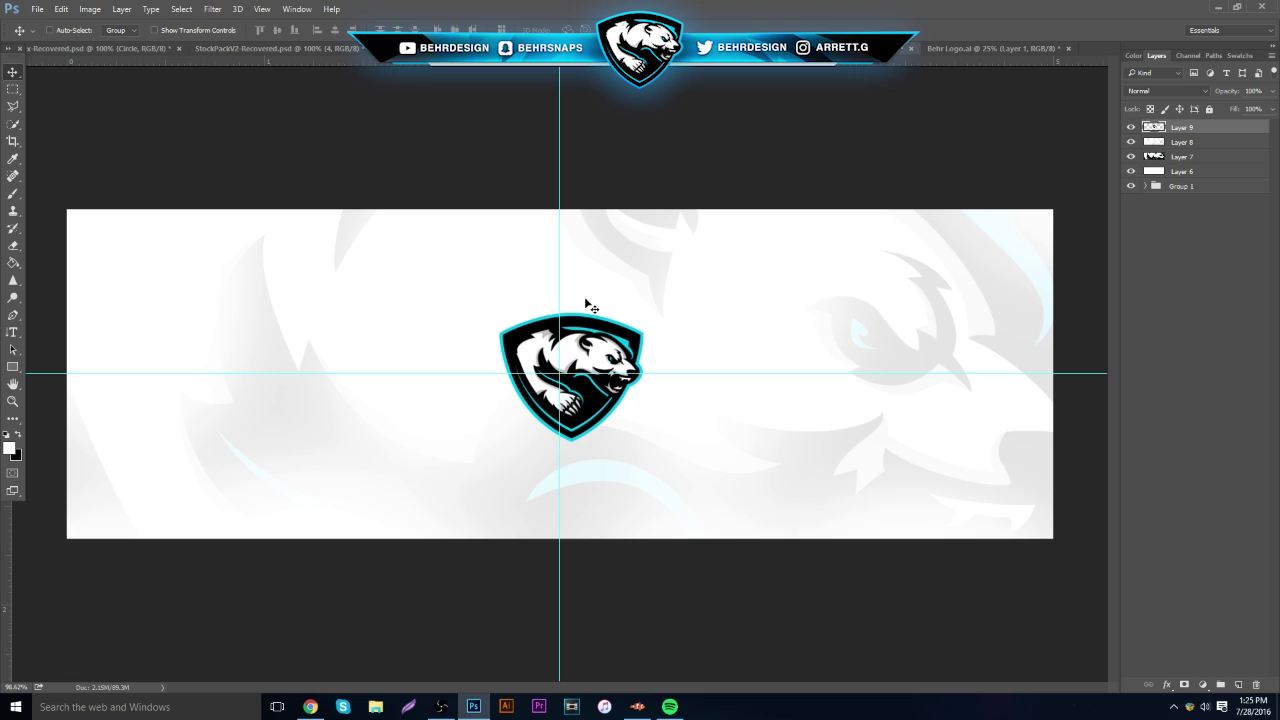
drag(618, 322, 603, 322)
Hide the guides and rename Layer 9 to 'Logo' and Layer 8 to 'White Brush'.
key(ctrl+semicolon)
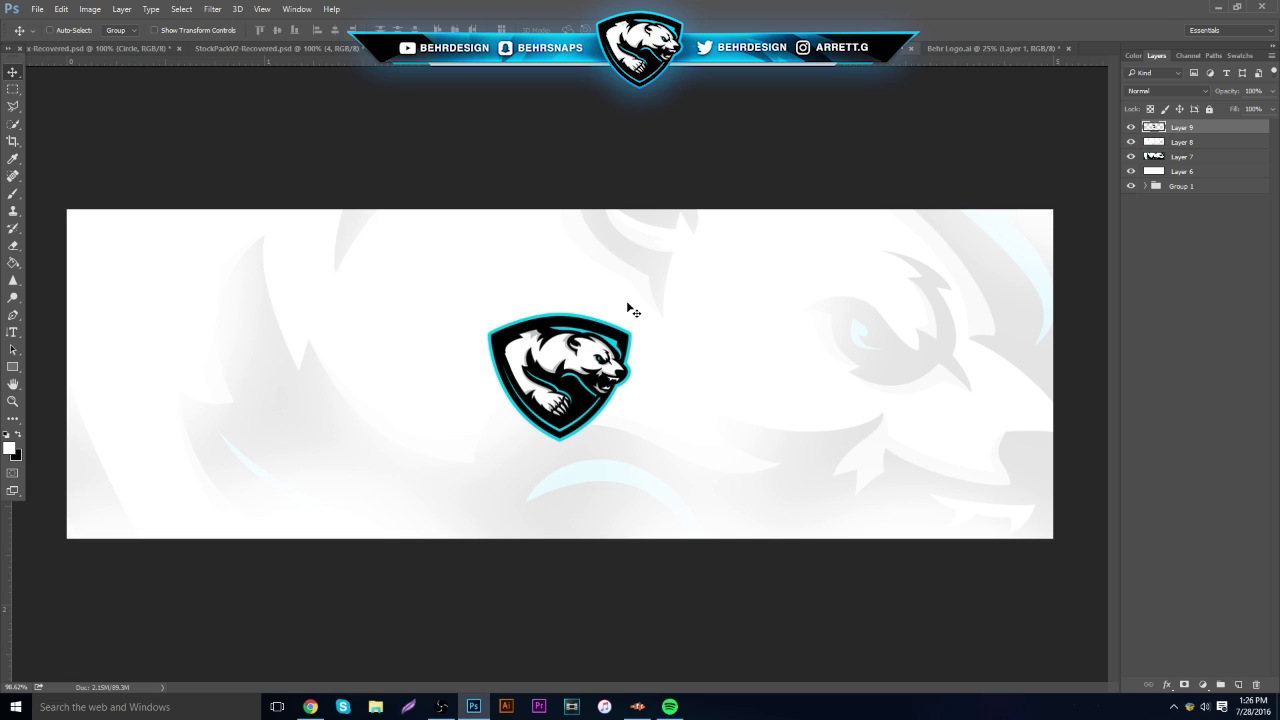
double_click(1168, 128)
text(Logo)
key(Return)
double_click(1172, 143)
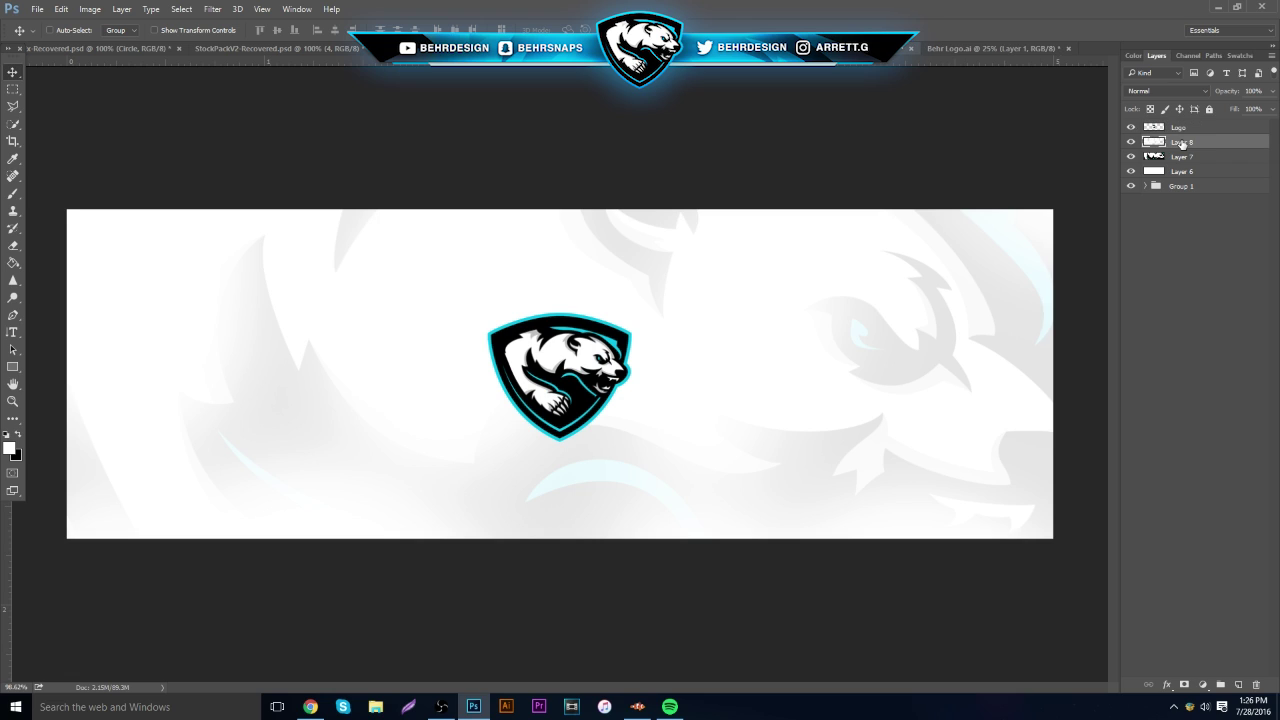
text(White Brush)
key(Return)
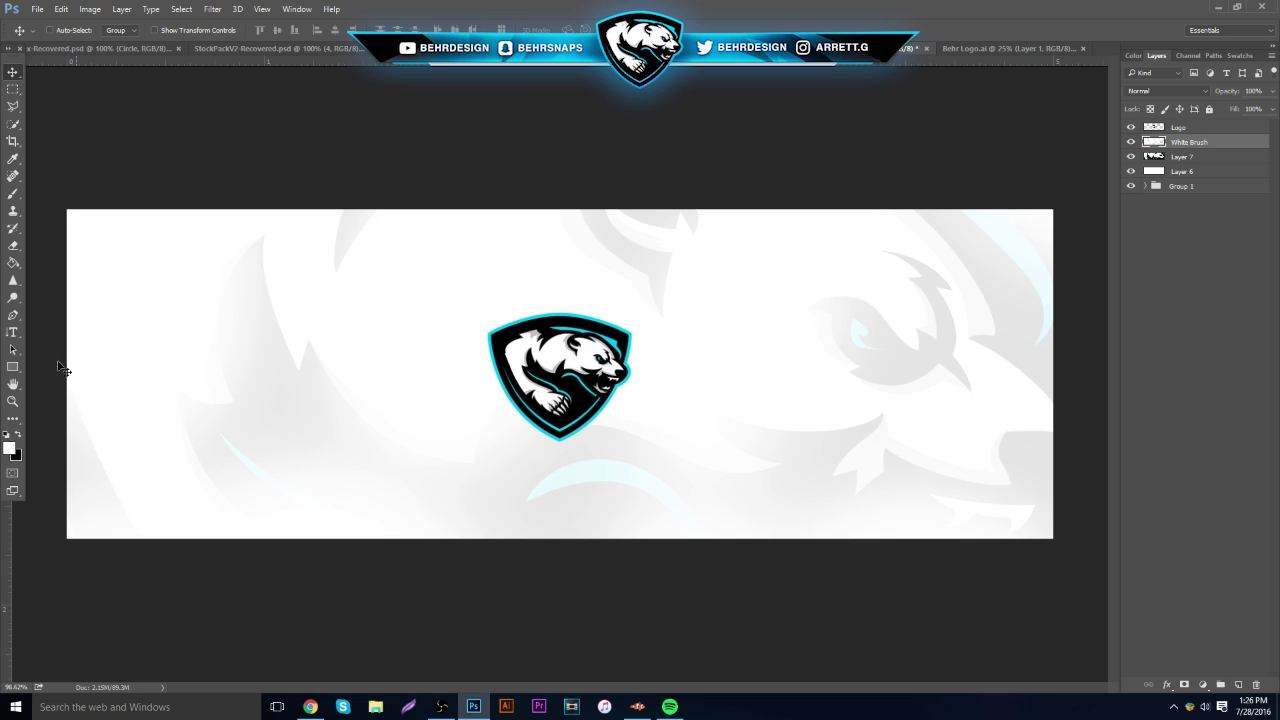
Set the Brush to 100% hardness and 6 px size.
click(13, 333)
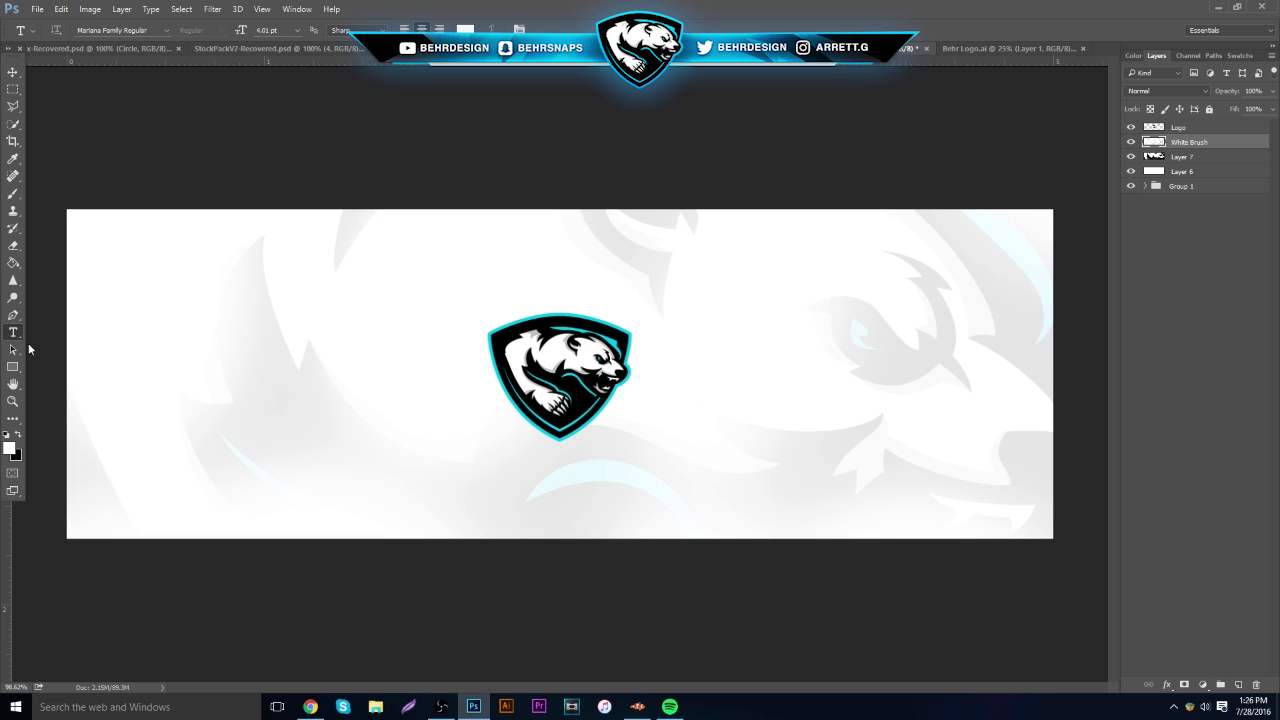
click(10, 194)
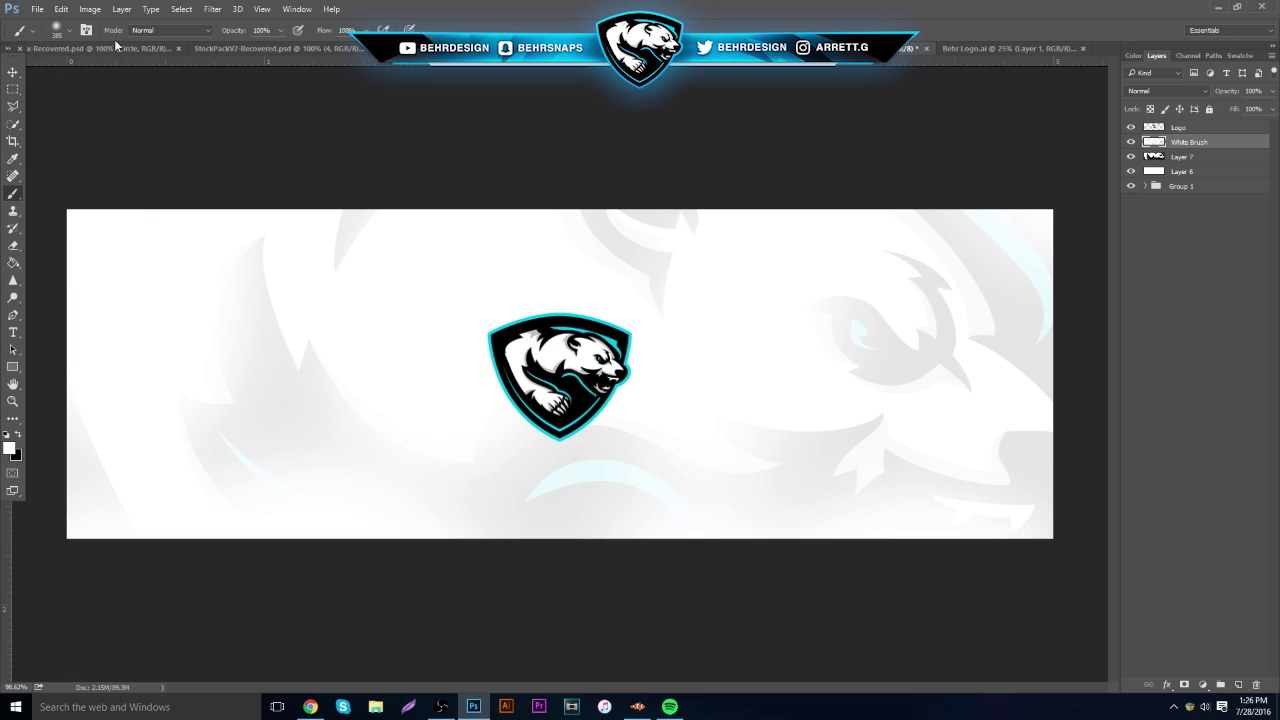
click(67, 30)
drag(108, 102, 165, 101)
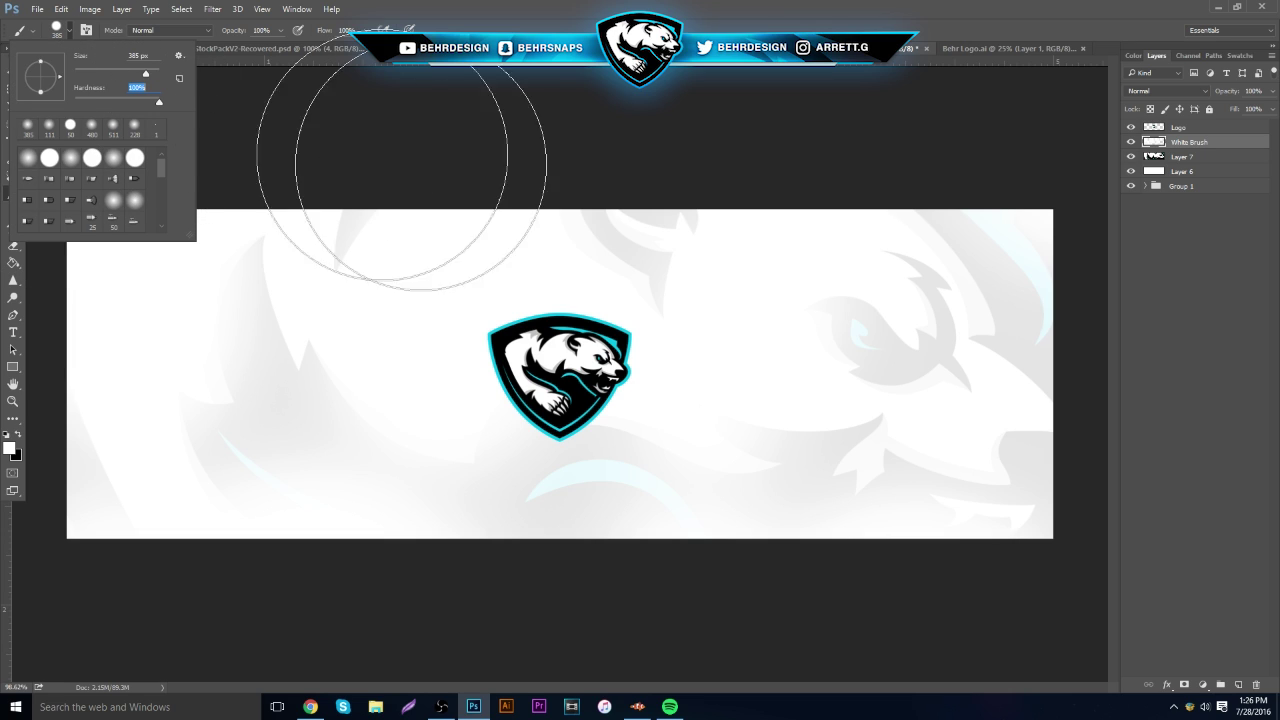
key(Tab)
text(6)
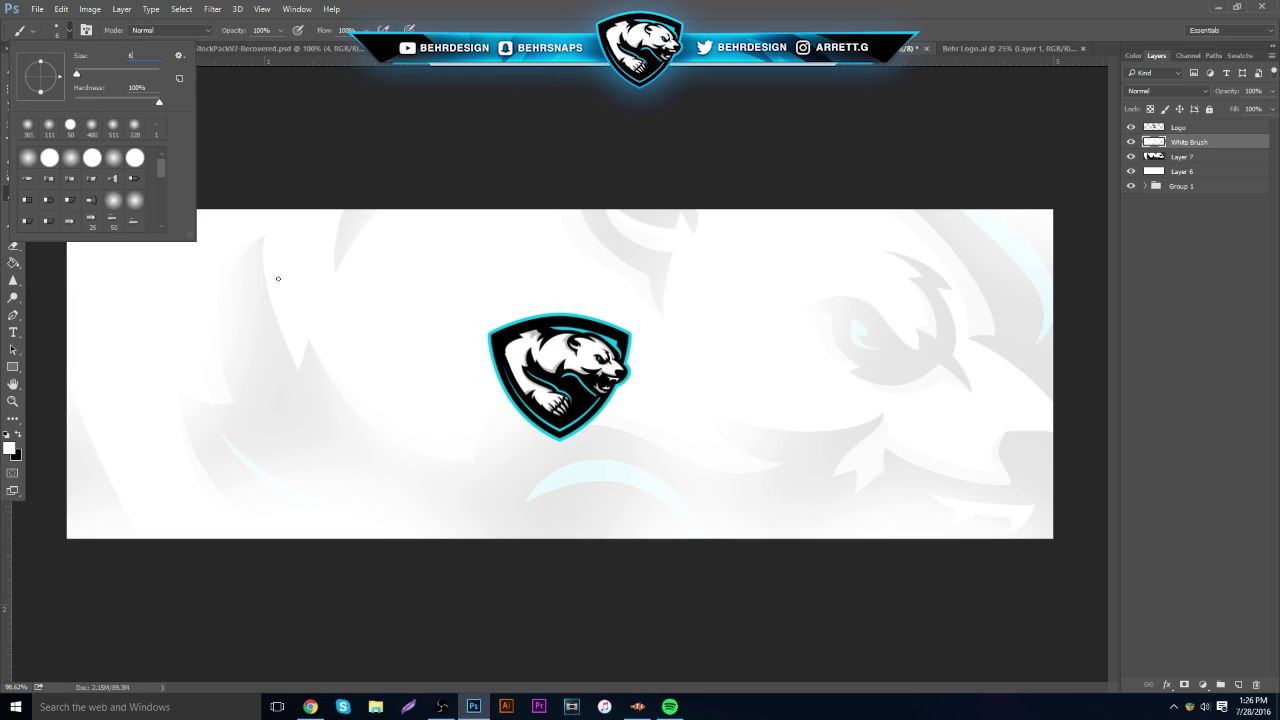
key(Return)
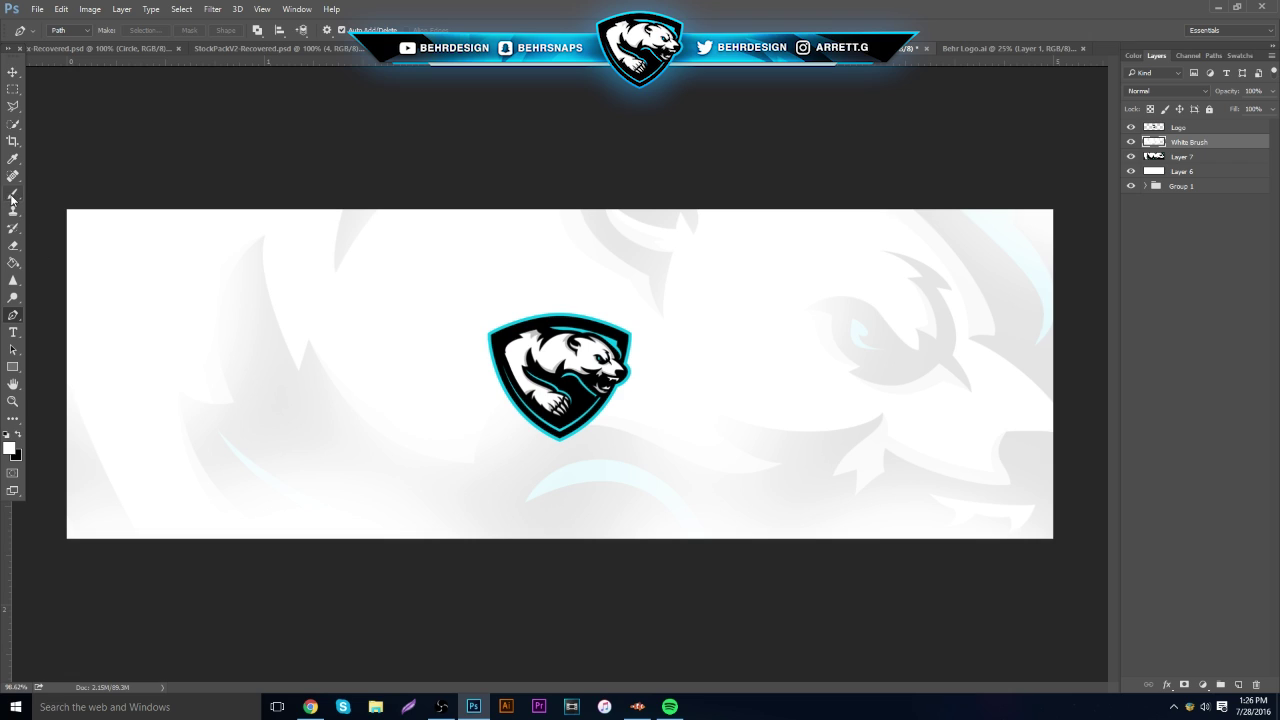
Sample the logo's cyan #00ccf2 as foreground colour and add a new empty layer.
click(18, 432)
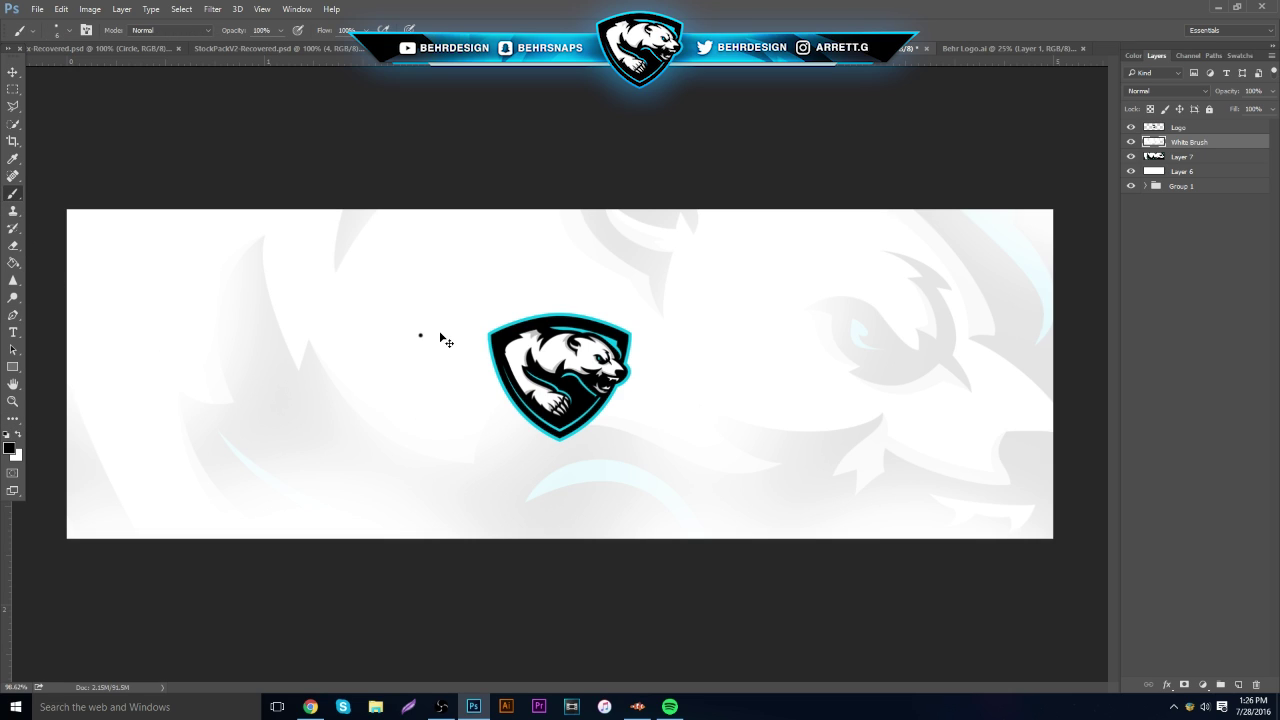
click(10, 447)
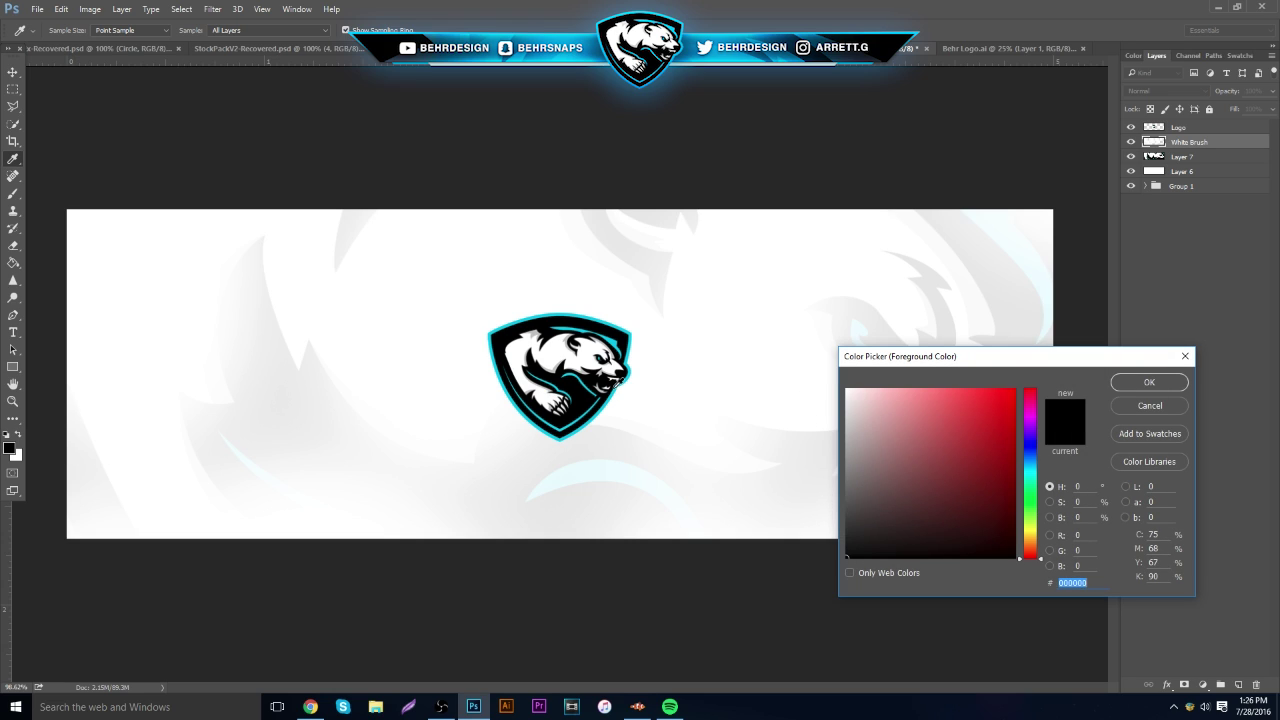
click(619, 384)
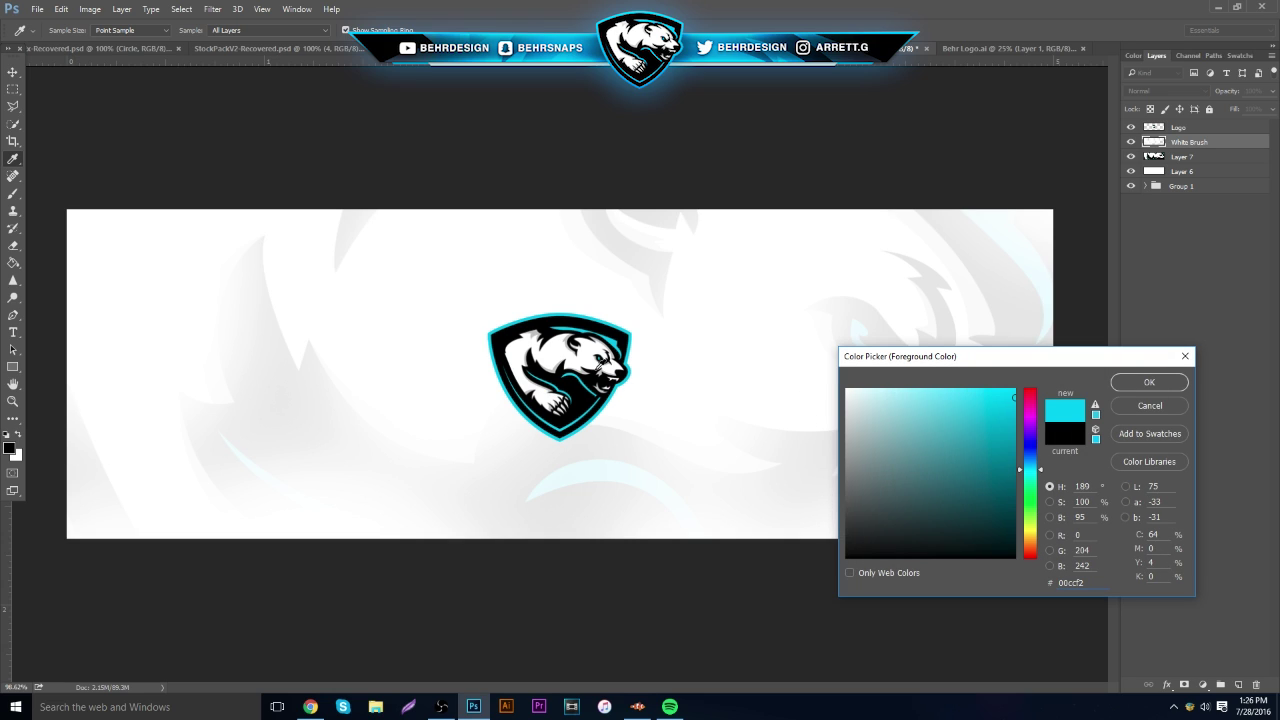
click(1137, 383)
click(13, 315)
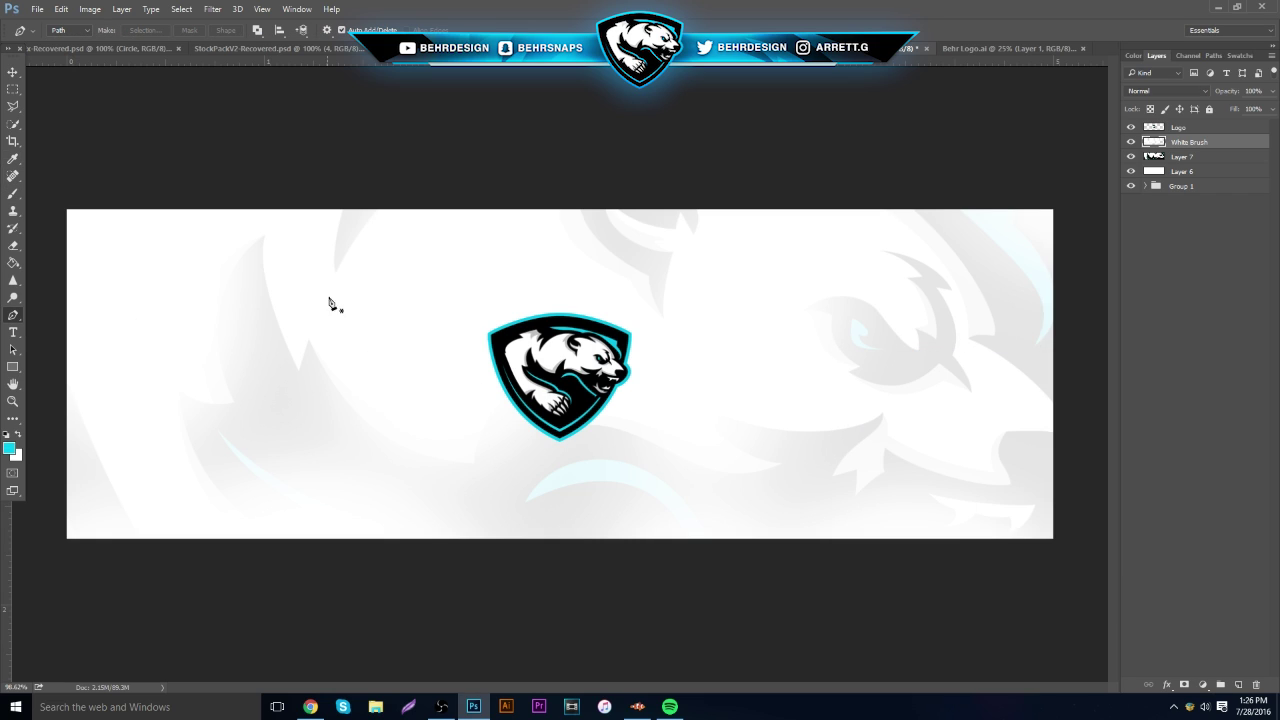
click(1238, 684)
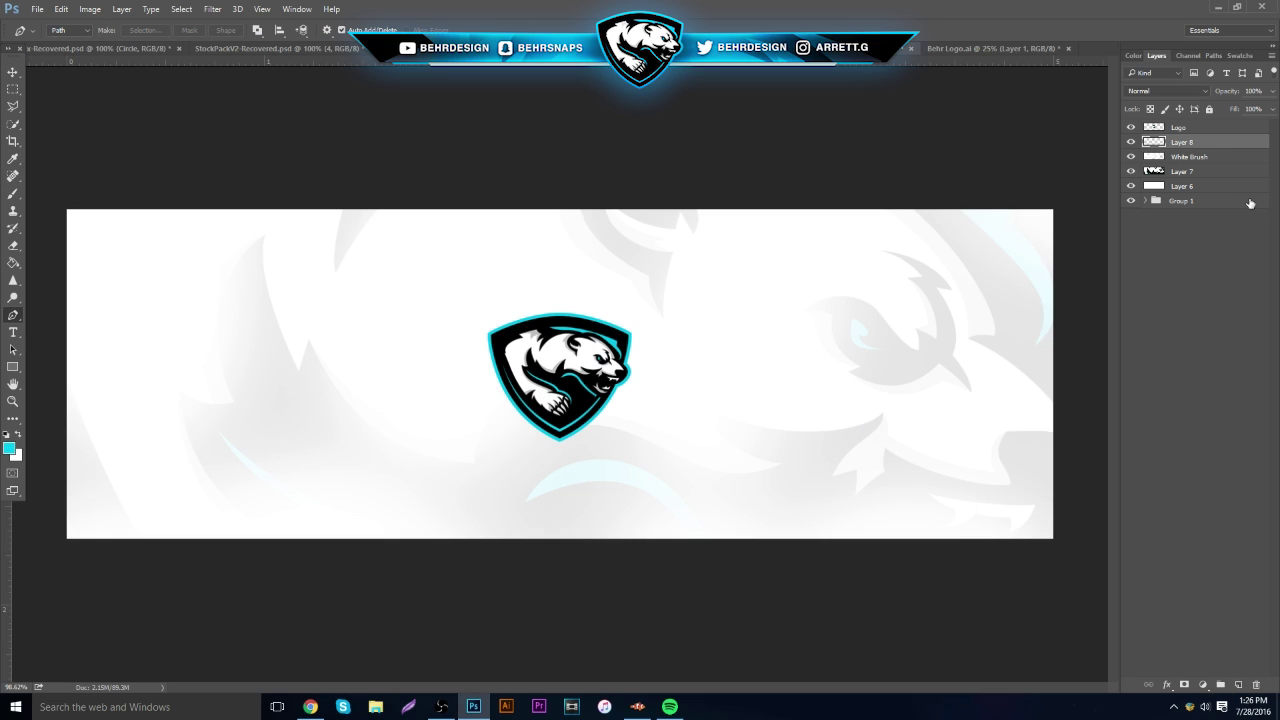
Move the new layer to the top and draw a curved Pen path from the left edge to the bottom edge.
drag(1177, 128, 1178, 125)
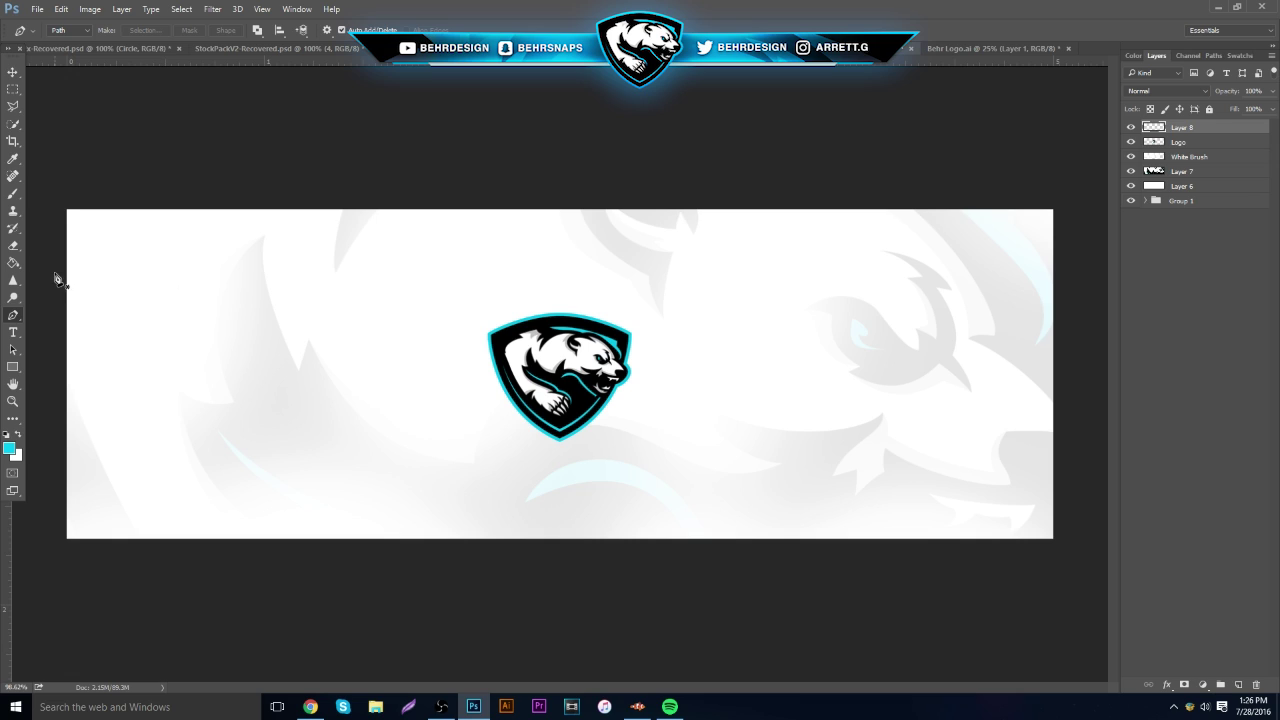
click(61, 252)
key(ctrl+semicolon)
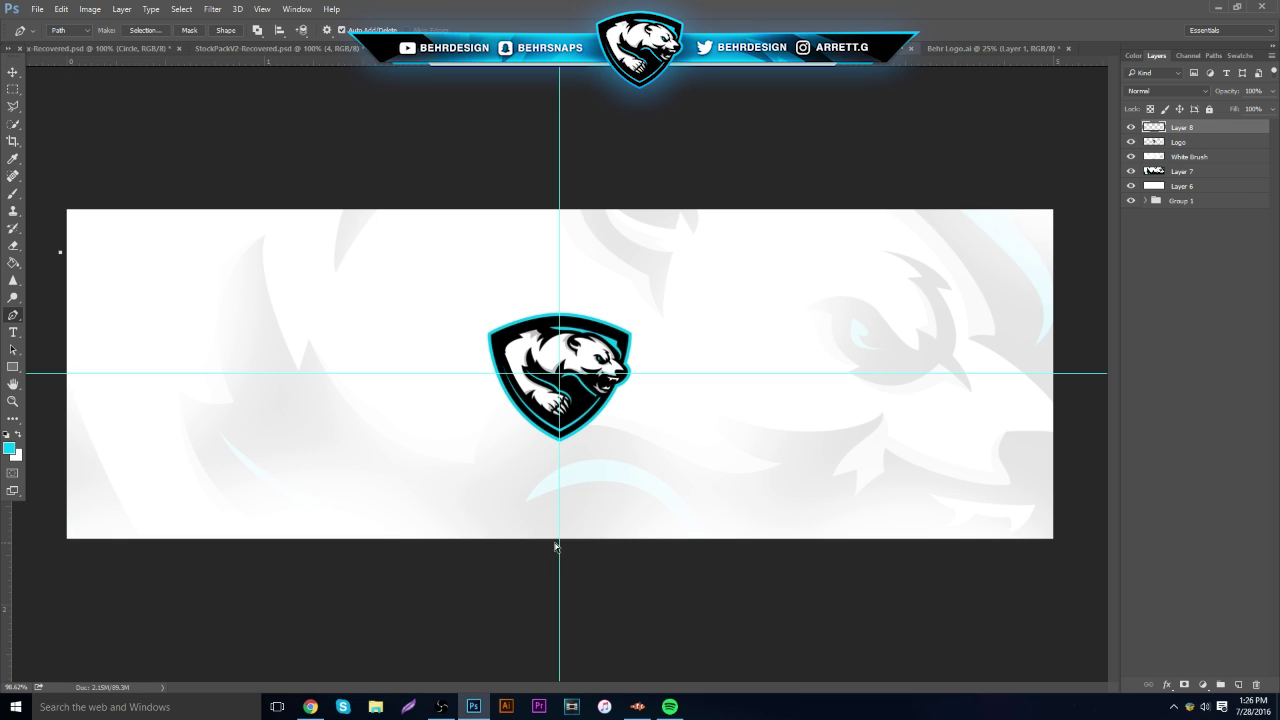
drag(459, 540, 733, 605)
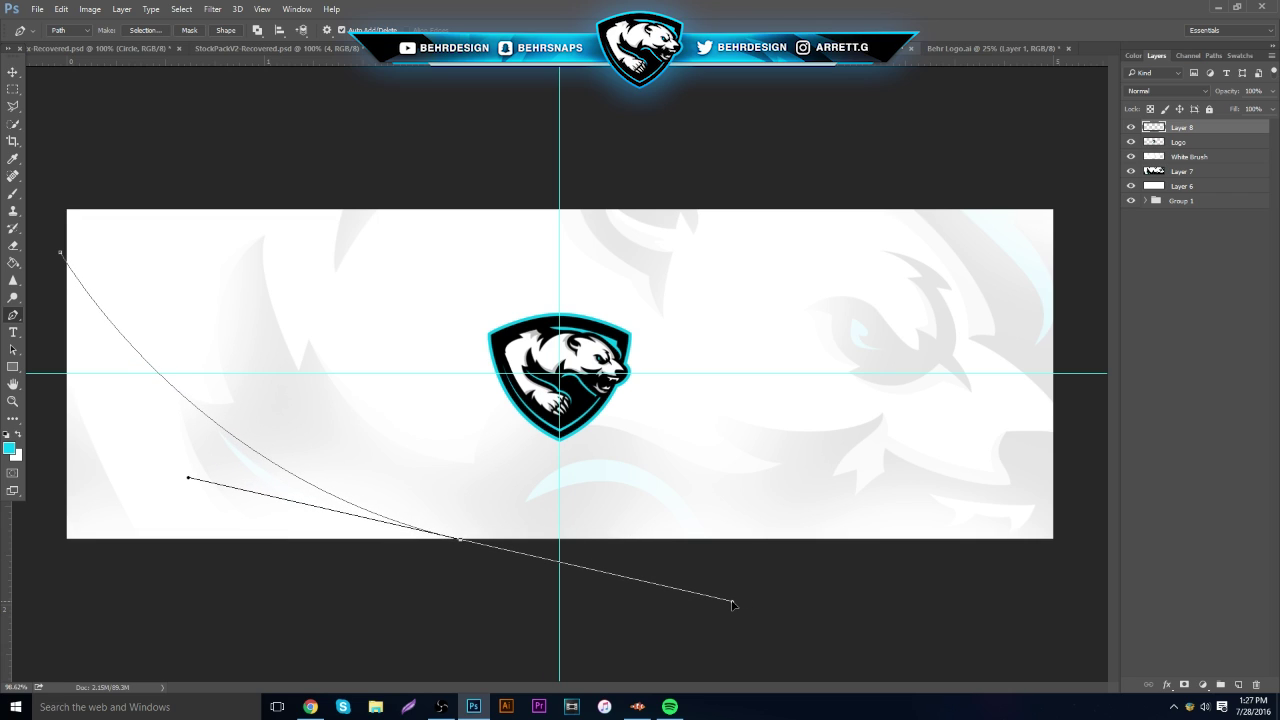
Stroke the path with the cyan brush, then delete the helper path.
right_click(326, 451)
click(367, 211)
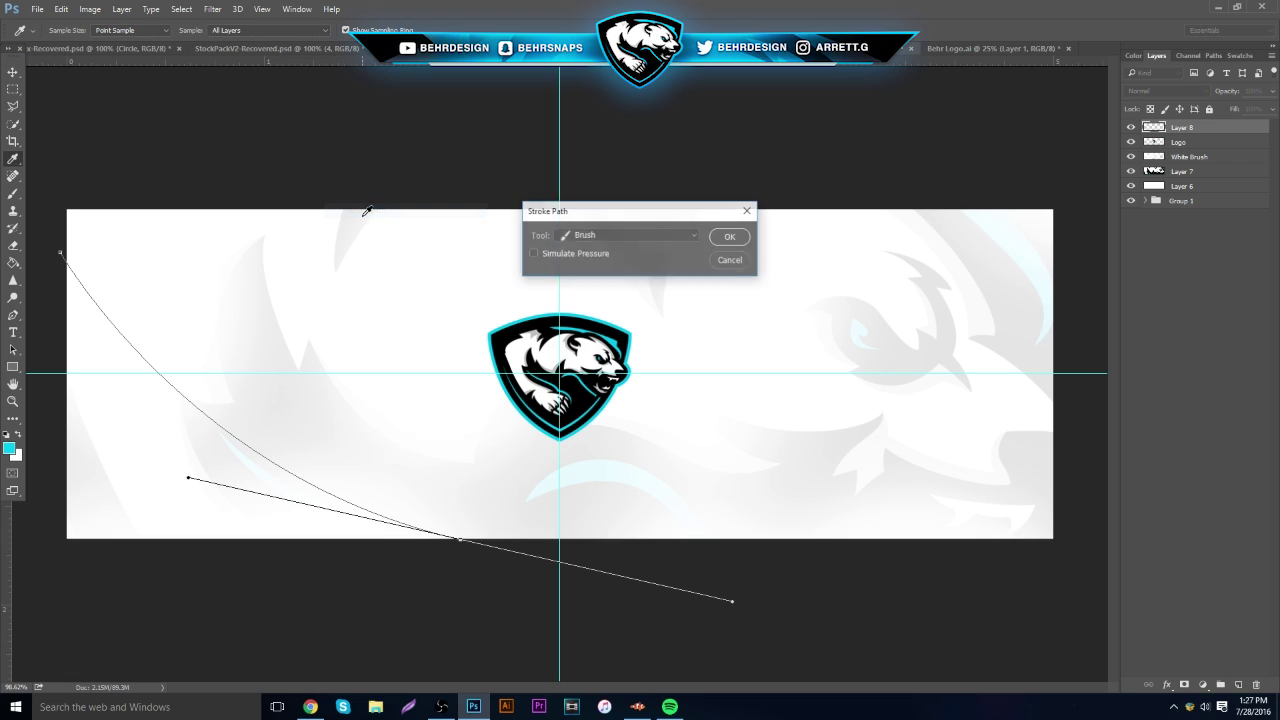
click(723, 237)
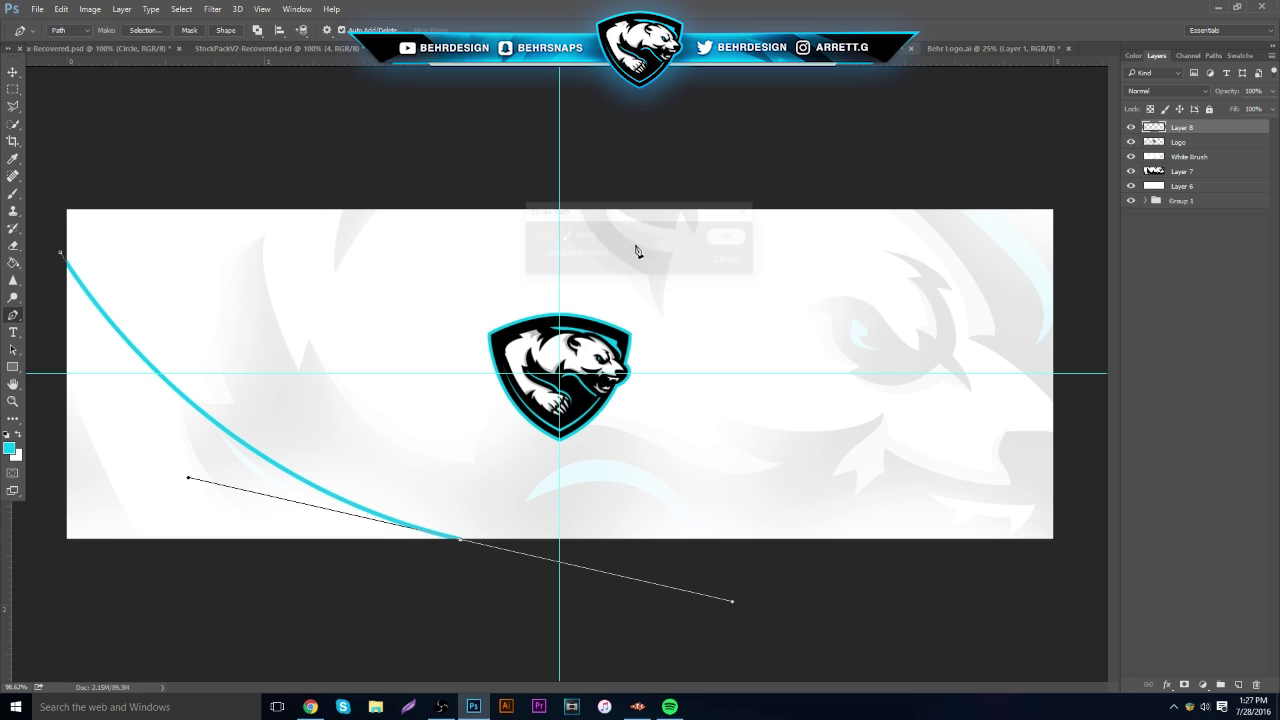
right_click(304, 323)
click(335, 343)
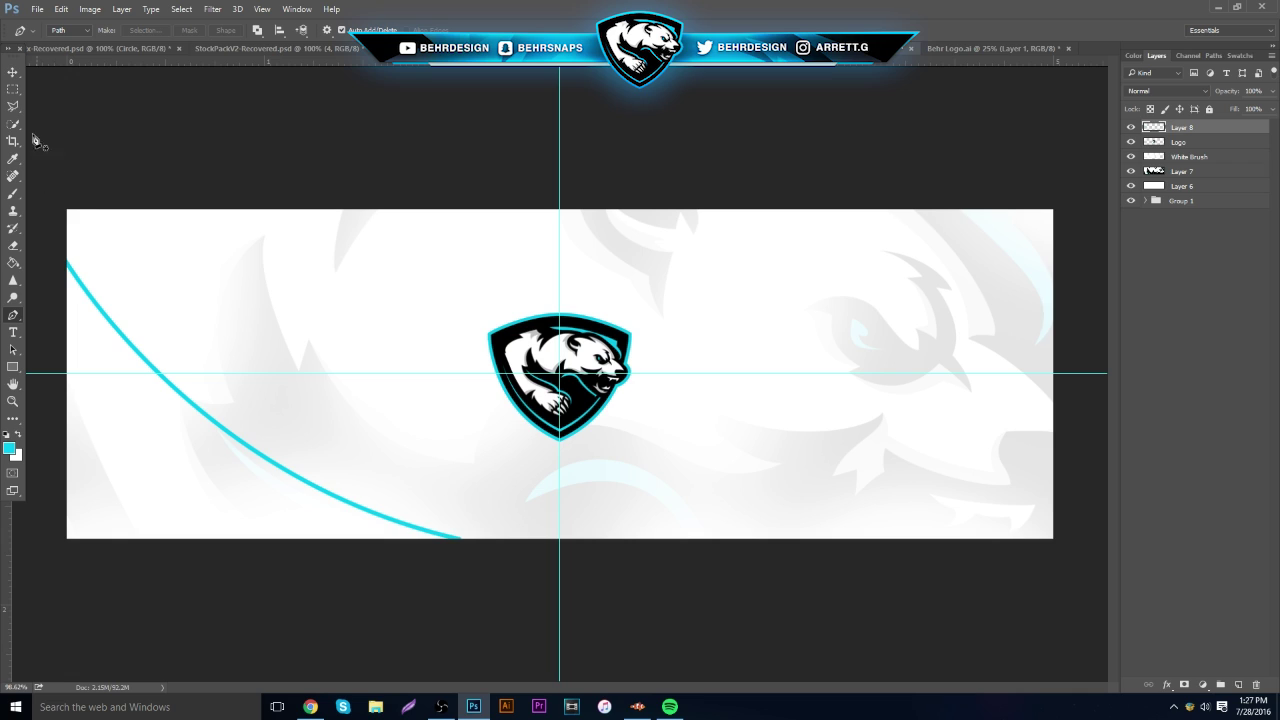
Erase the curve's ends with a soft 275 px eraser and Alt-drag to duplicate Layer 8.
click(13, 245)
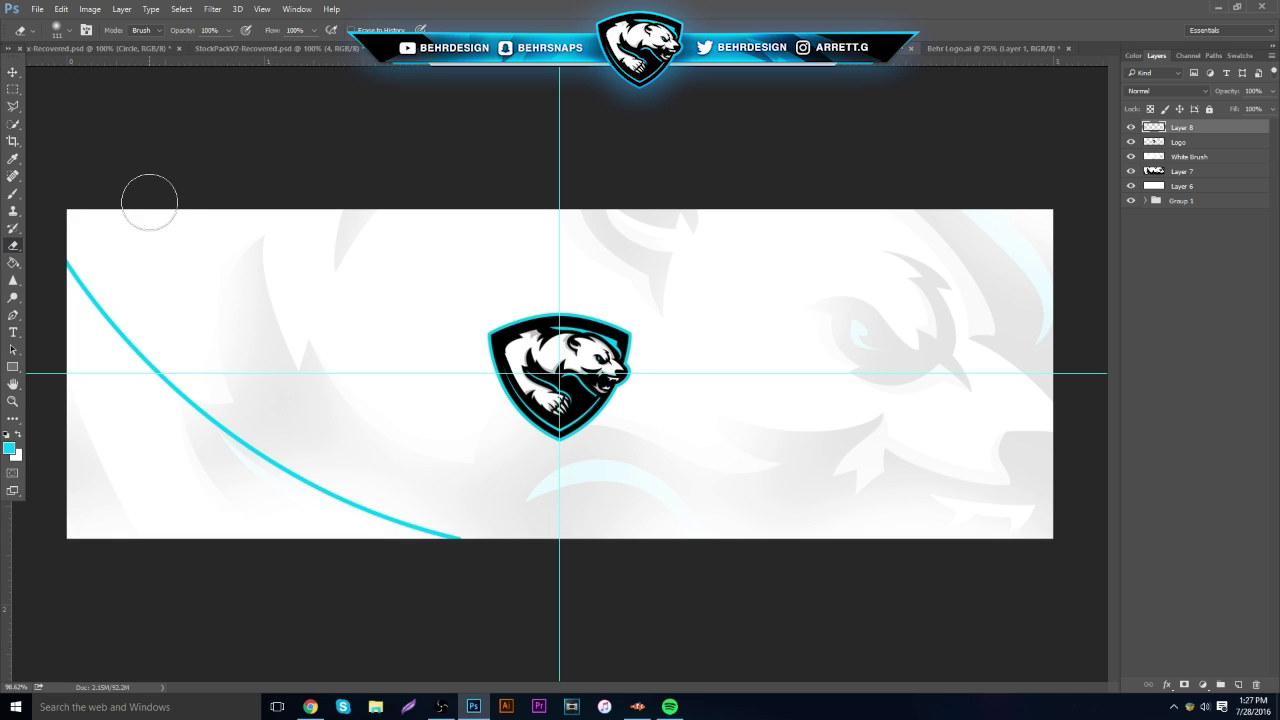
click(68, 30)
drag(112, 73, 136, 73)
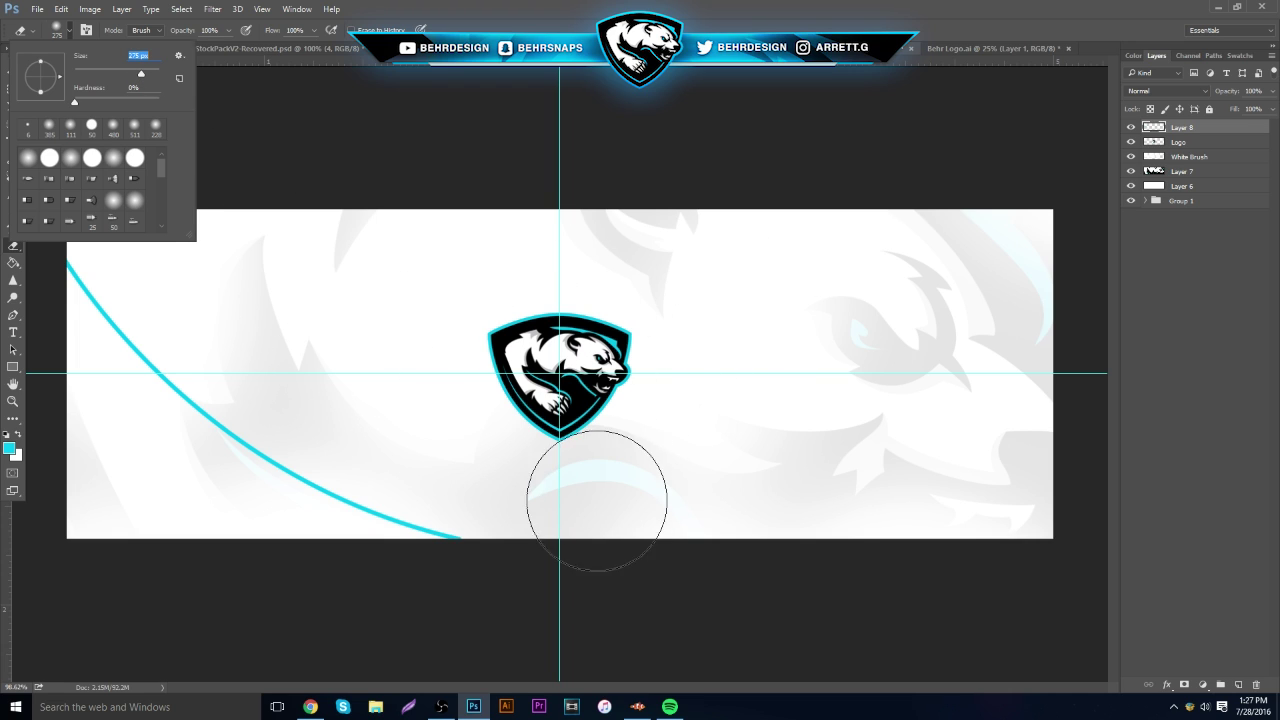
click(578, 540)
click(400, 605)
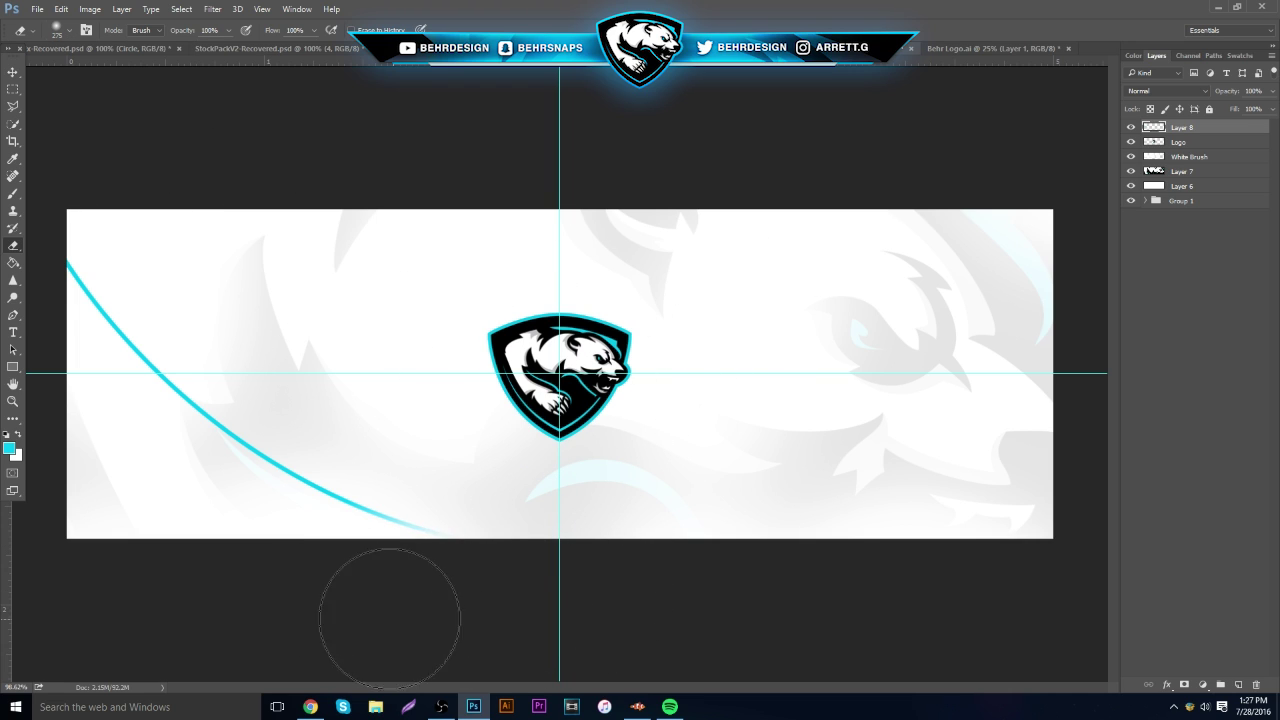
click(215, 428)
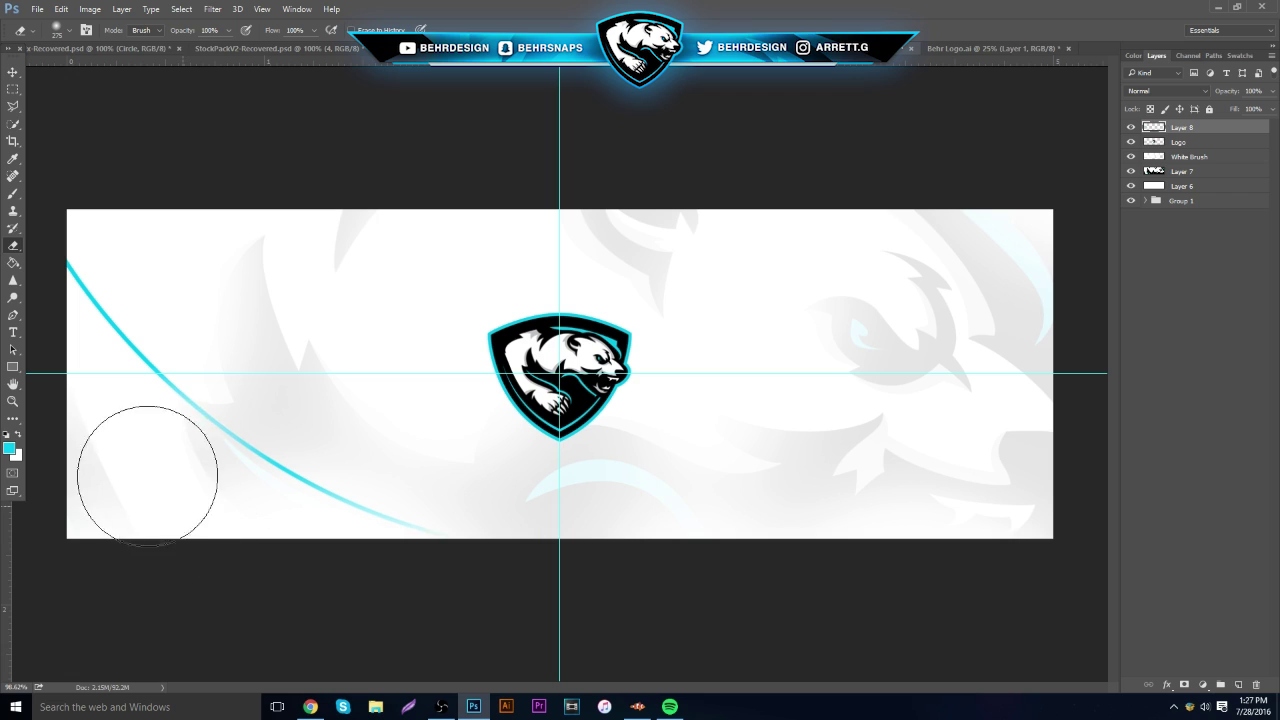
drag(62, 258, 135, 350)
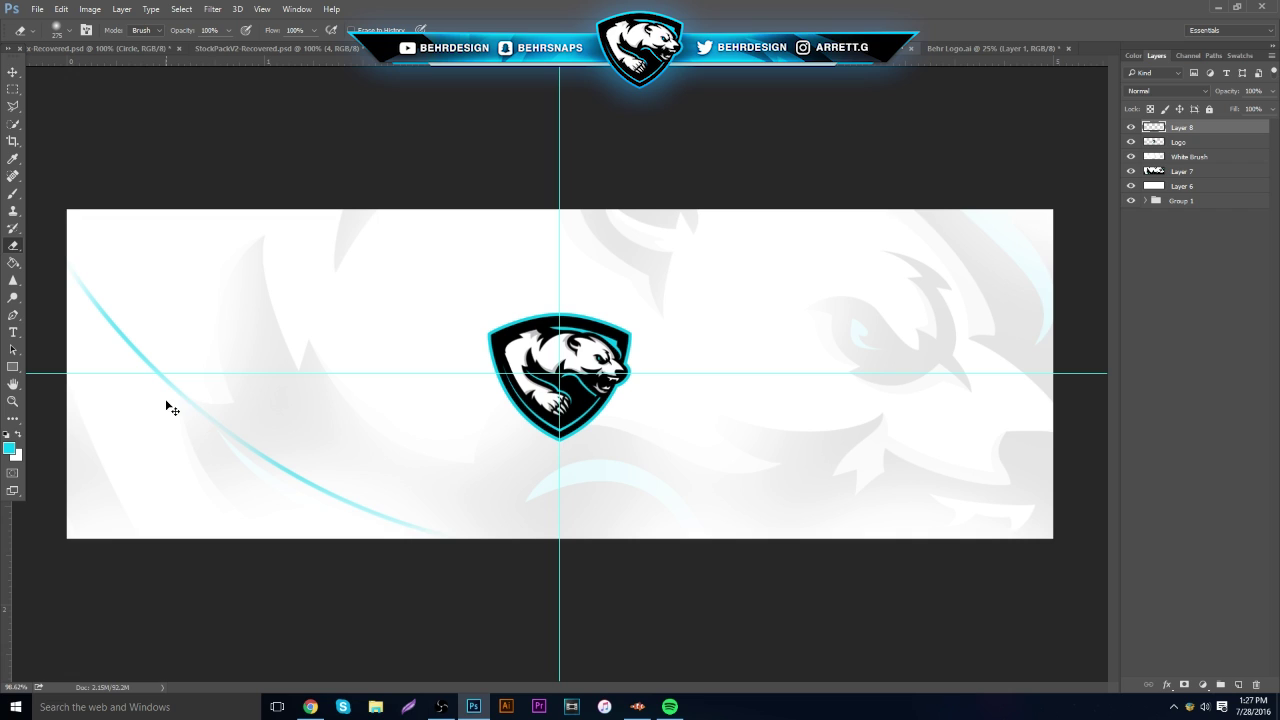
drag(166, 409, 170, 372)
click(61, 8)
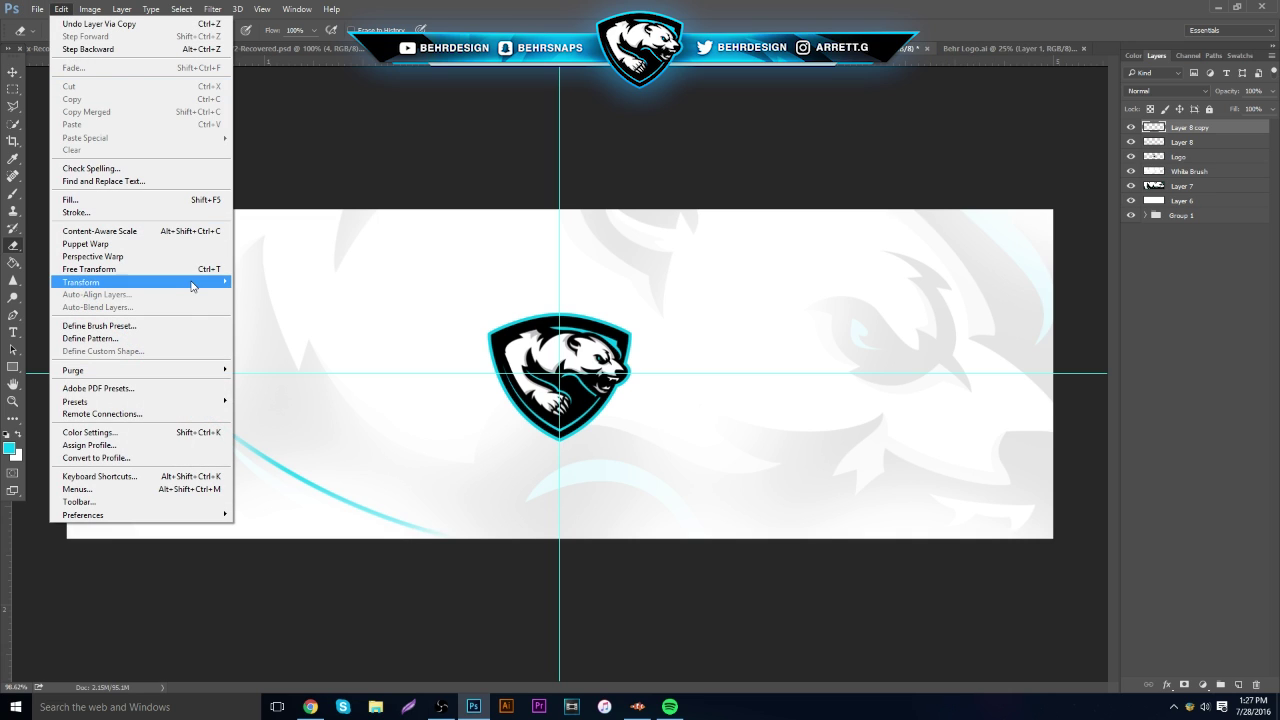
Flip Layer 8 copy horizontally and shift it right so both cyan curves form a U.
mouse_move(191, 280)
click(290, 427)
click(13, 72)
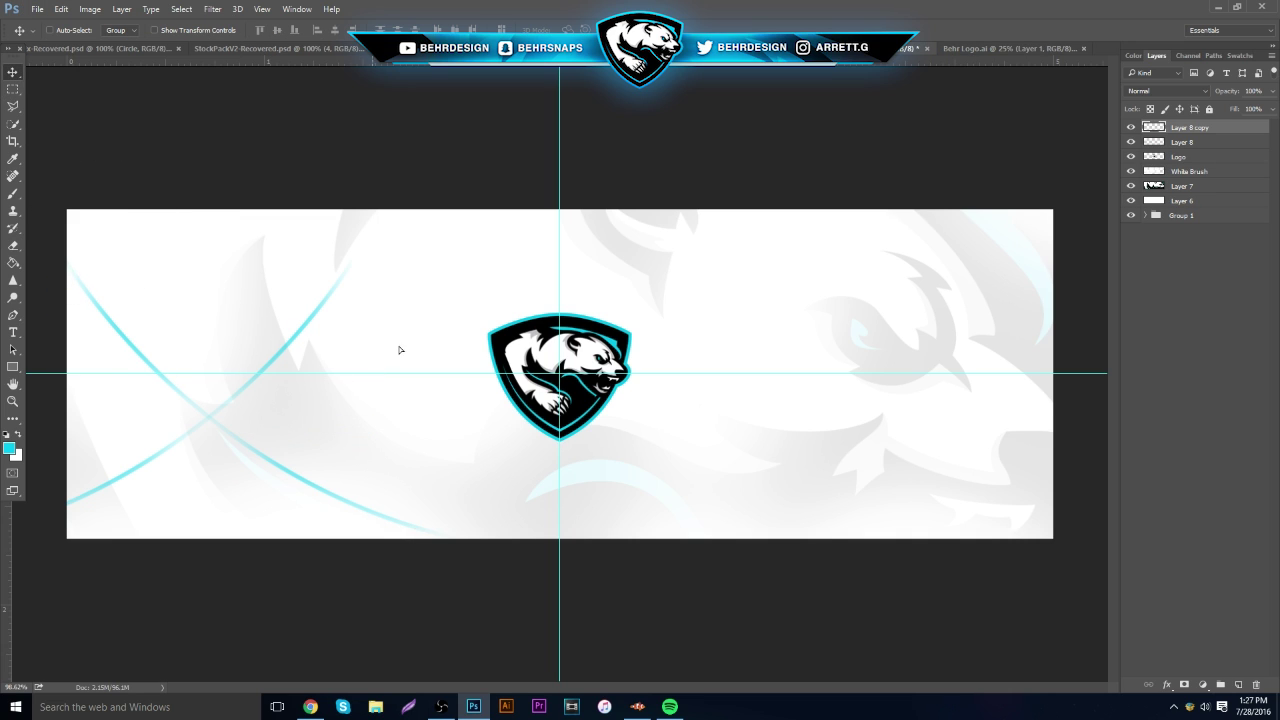
drag(400, 349, 820, 454)
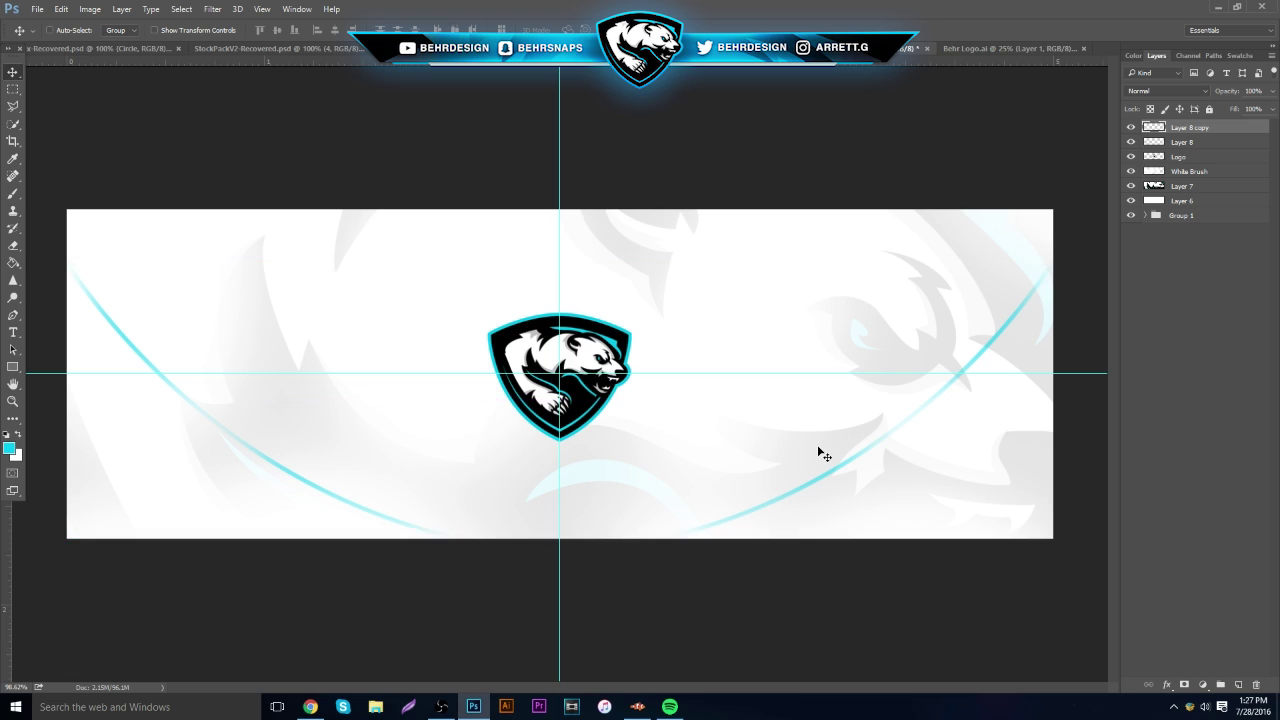
key(ctrl+h)
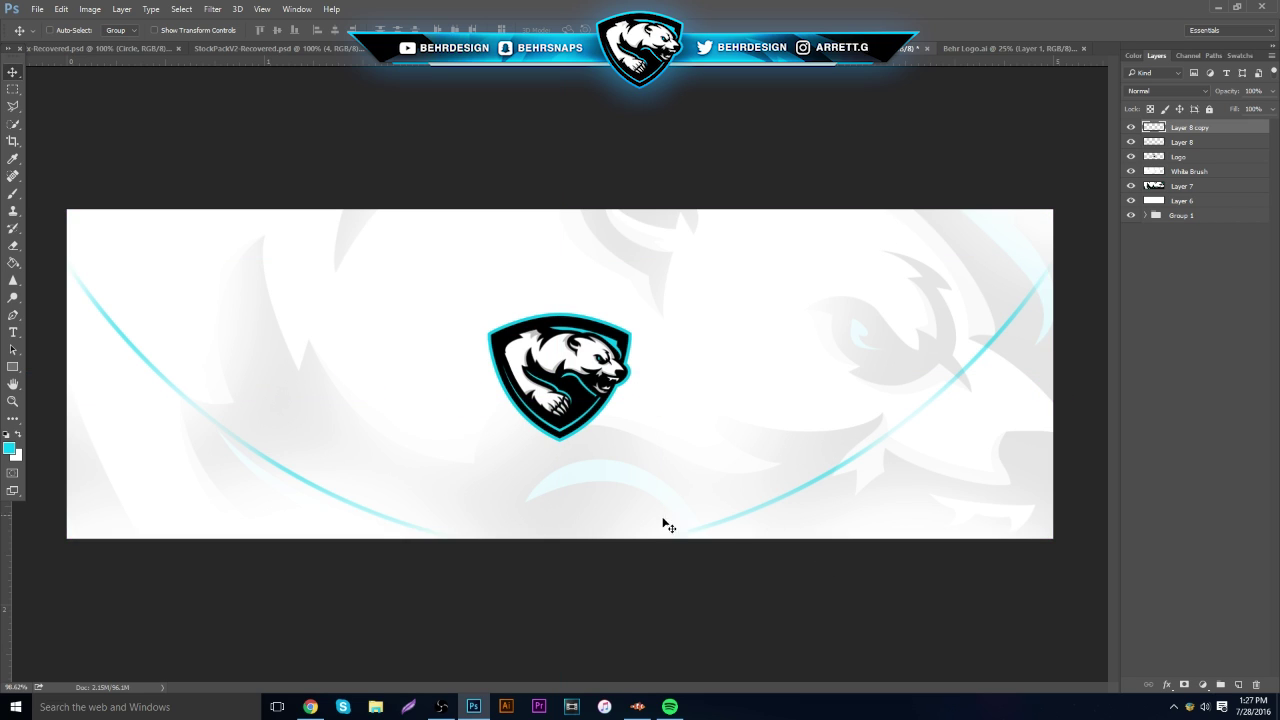
click(13, 401)
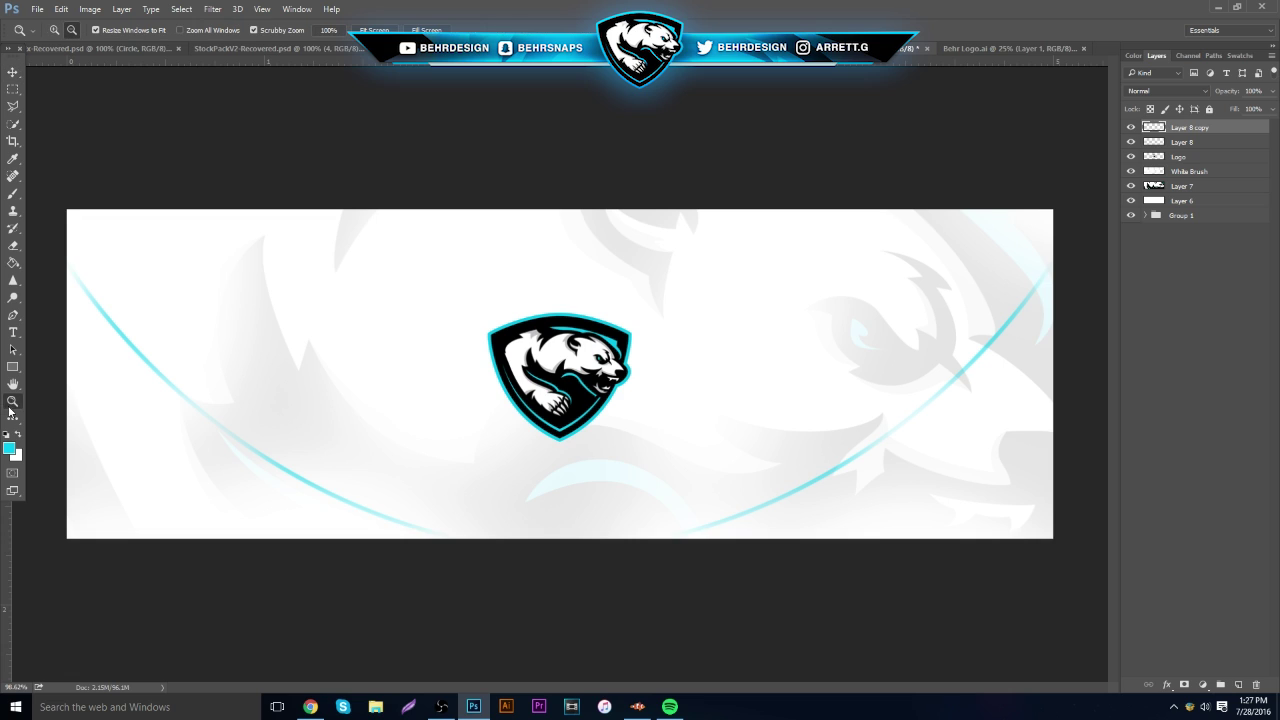
Merge Layer 8 and Layer 8 copy into a single layer named Stroke.
alt+click(510, 406)
click(551, 403)
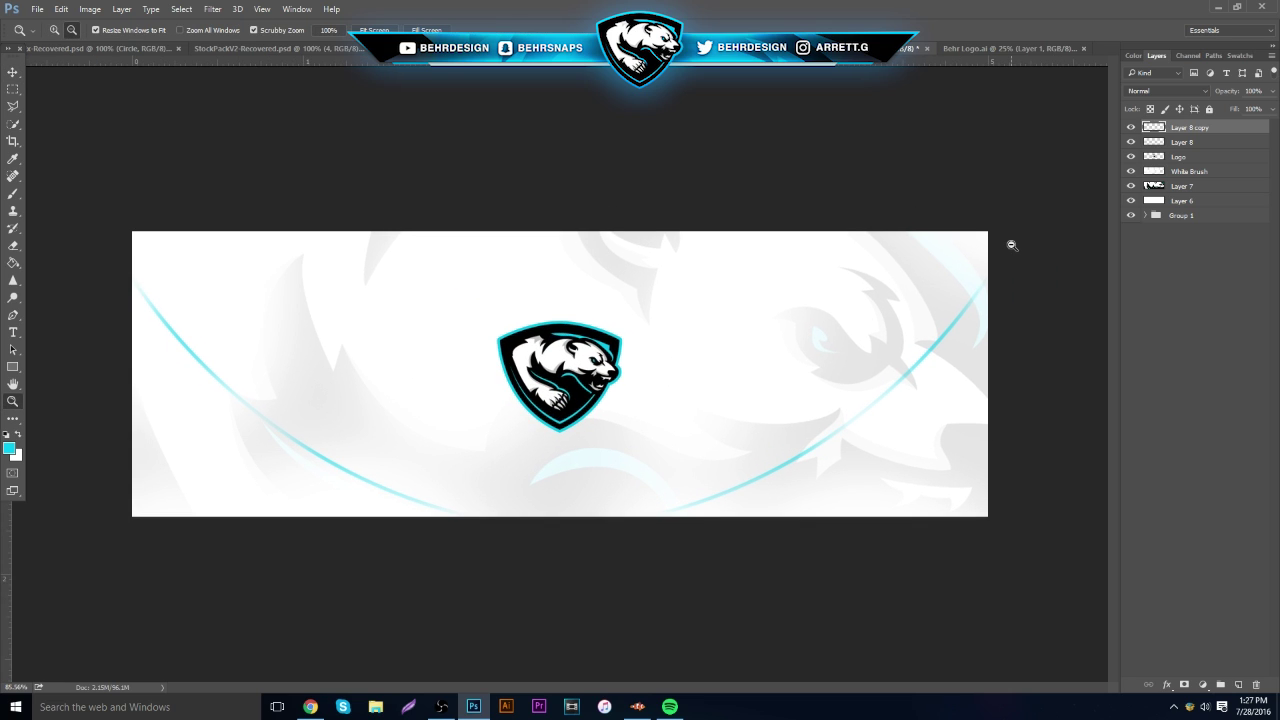
shift+click(1190, 142)
key(ctrl+e)
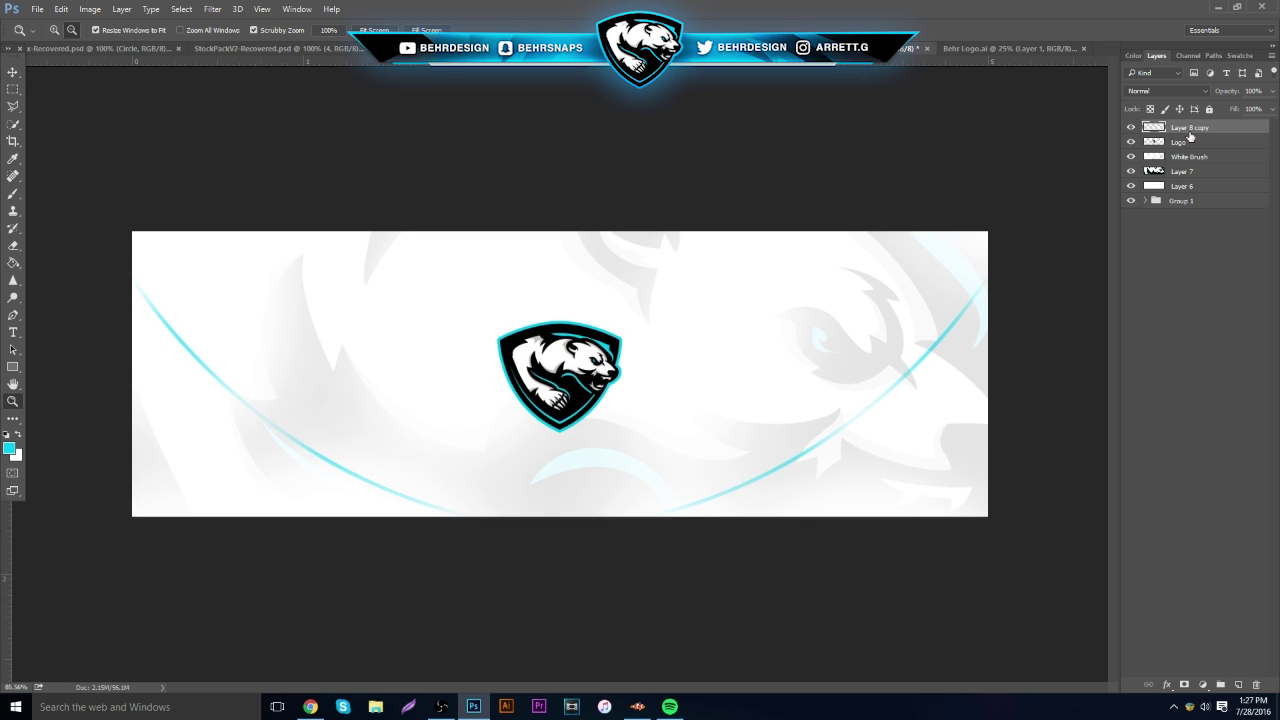
double_click(1188, 128)
text(Stroke)
key(Return)
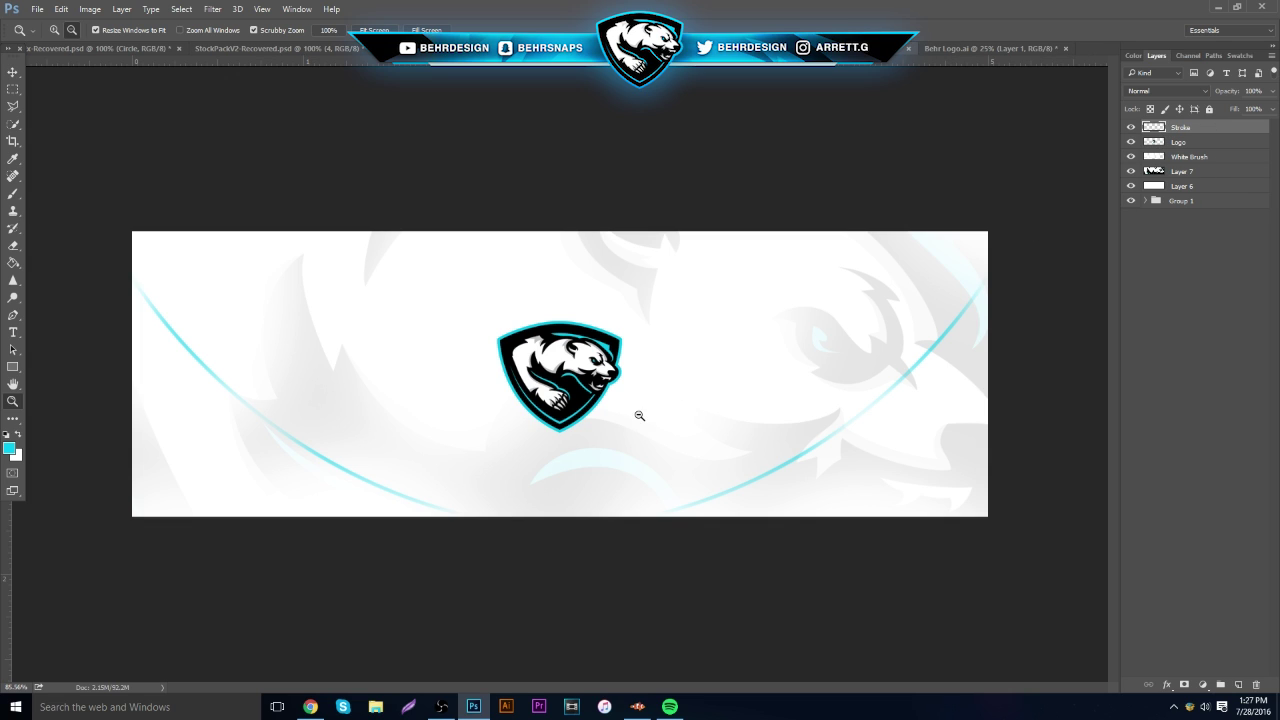
drag(560, 363, 546, 371)
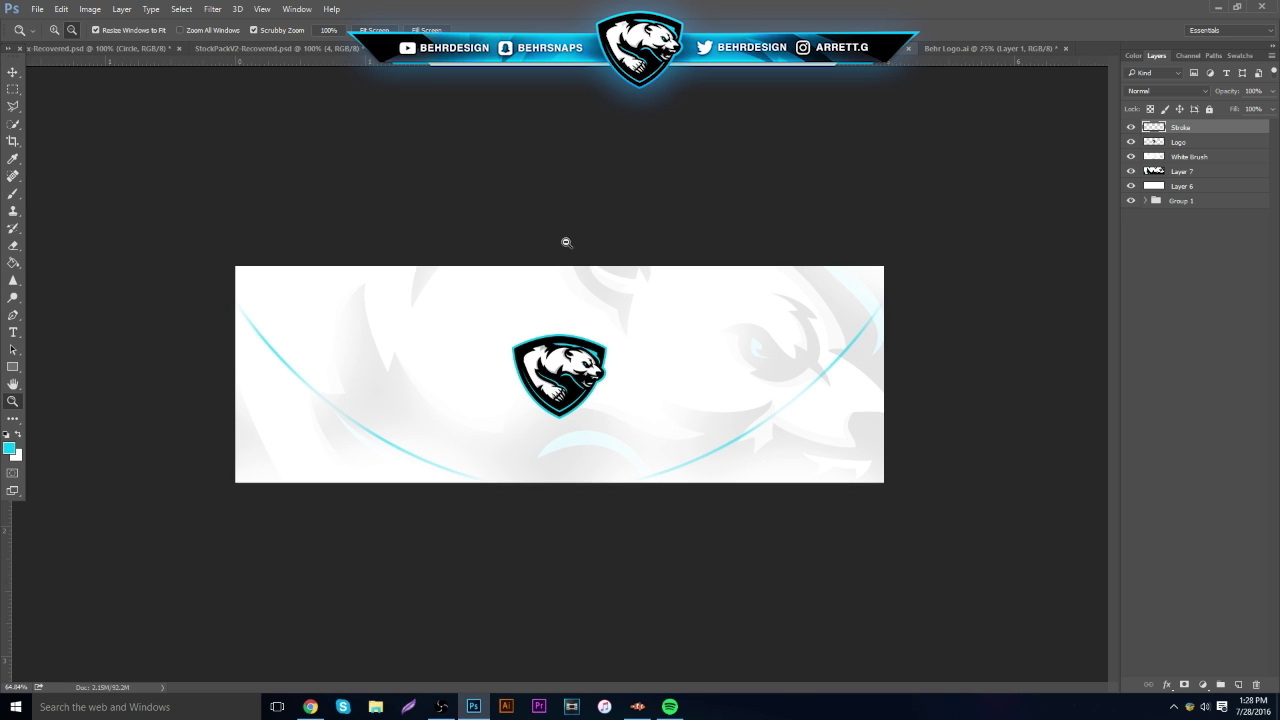
mouse_move(460, 322)
mouse_down()
mouse_move(420, 322)
mouse_move(588, 334)
mouse_move(520, 334)
mouse_move(488, 318)
mouse_up()
Draw three small cyan squares around the shield logo with the Rectangle tool.
click(13, 366)
drag(637, 358, 650, 372)
drag(622, 292, 628, 298)
drag(524, 419, 541, 438)
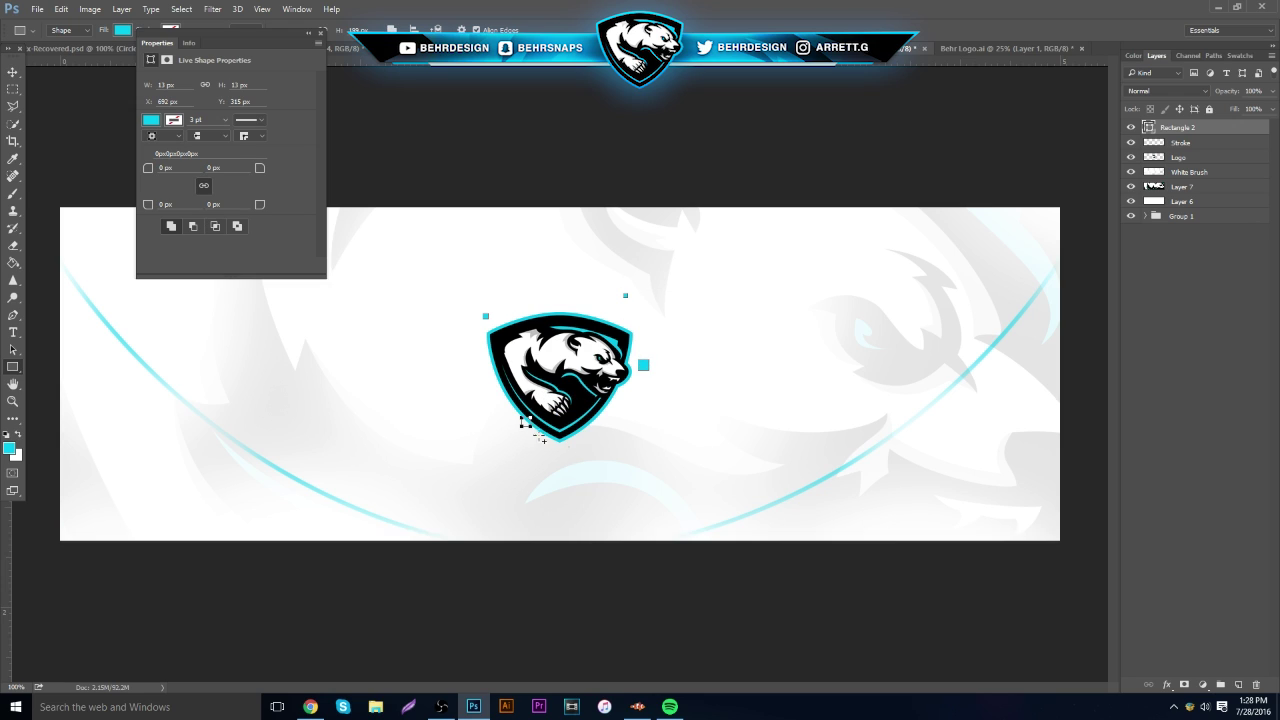
Reset the colour to black and add tiny black squares beside the logo, undoing the last one.
click(6, 437)
drag(481, 360, 488, 368)
drag(584, 309, 588, 315)
drag(466, 250, 470, 254)
key(ctrl+z)
On a new layer, scatter four more tiny black squares around the logo and close Properties.
click(1239, 685)
drag(536, 305, 540, 309)
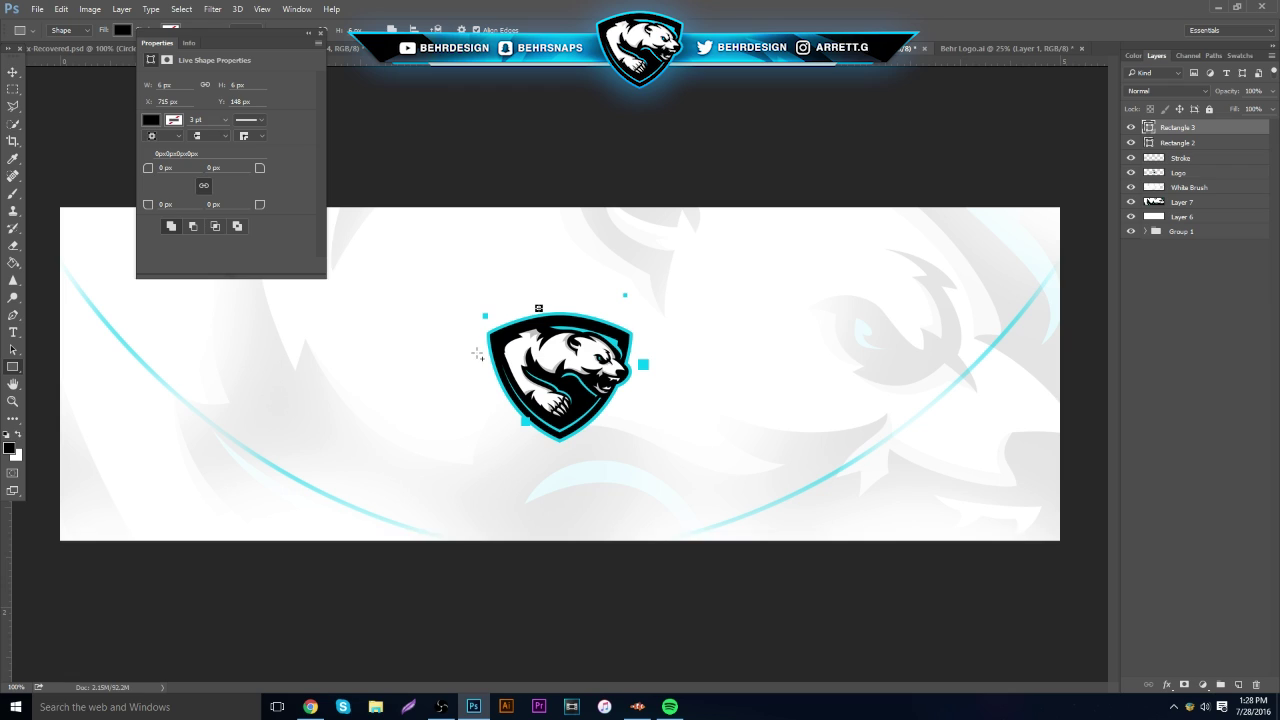
drag(476, 352, 480, 356)
drag(608, 418, 616, 426)
drag(652, 367, 646, 361)
click(13, 72)
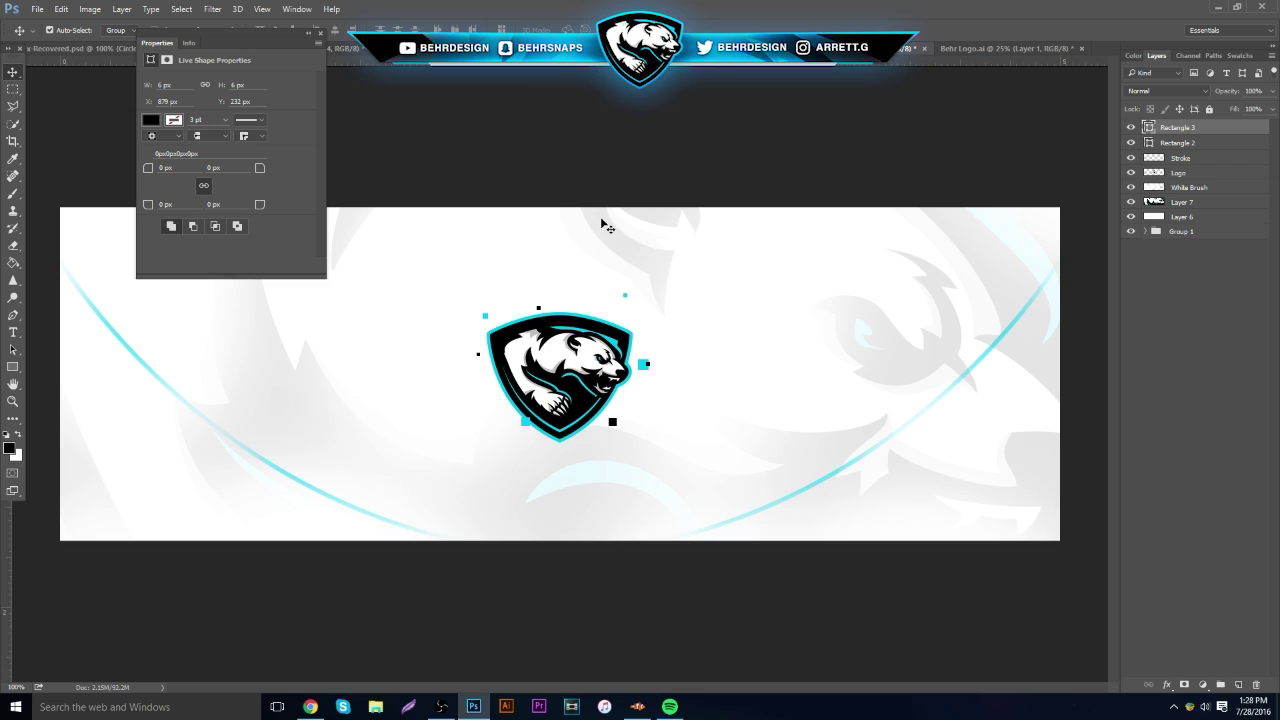
click(321, 35)
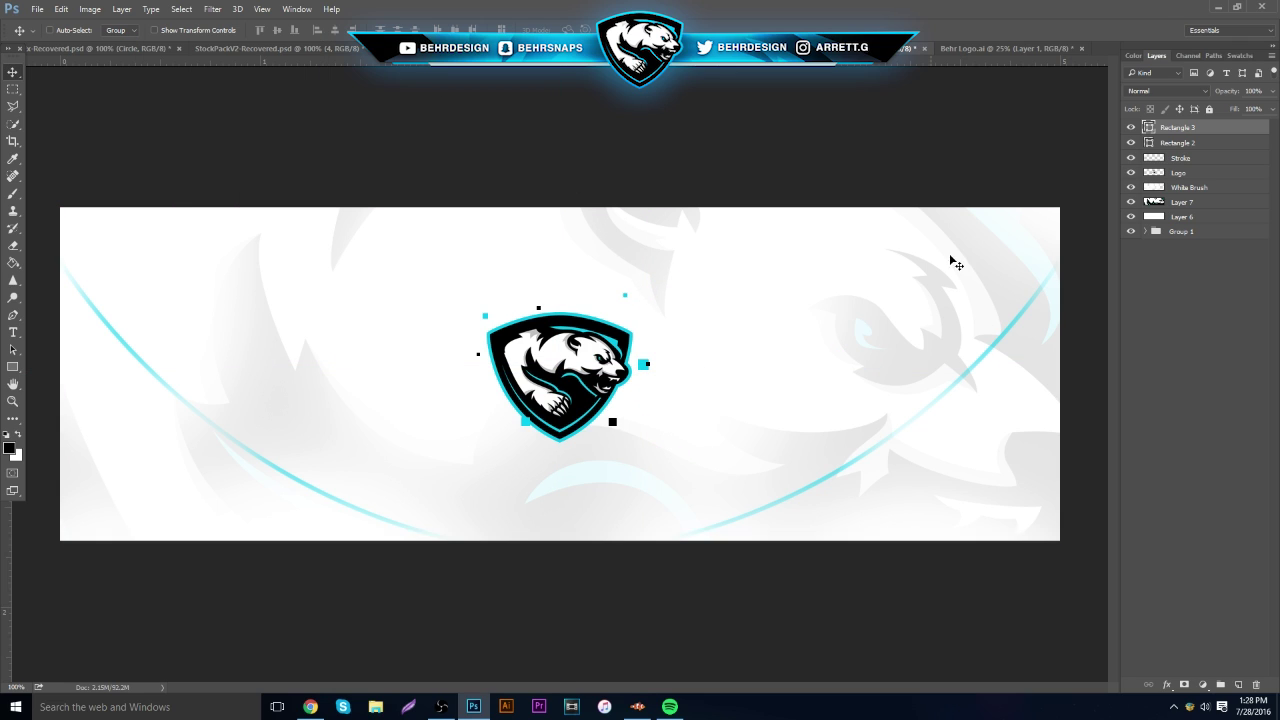
Group Rectangle 2 and Rectangle 3 into a group named Box, undoing an accidental merge first.
shift+click(1190, 145)
key(ctrl+e)
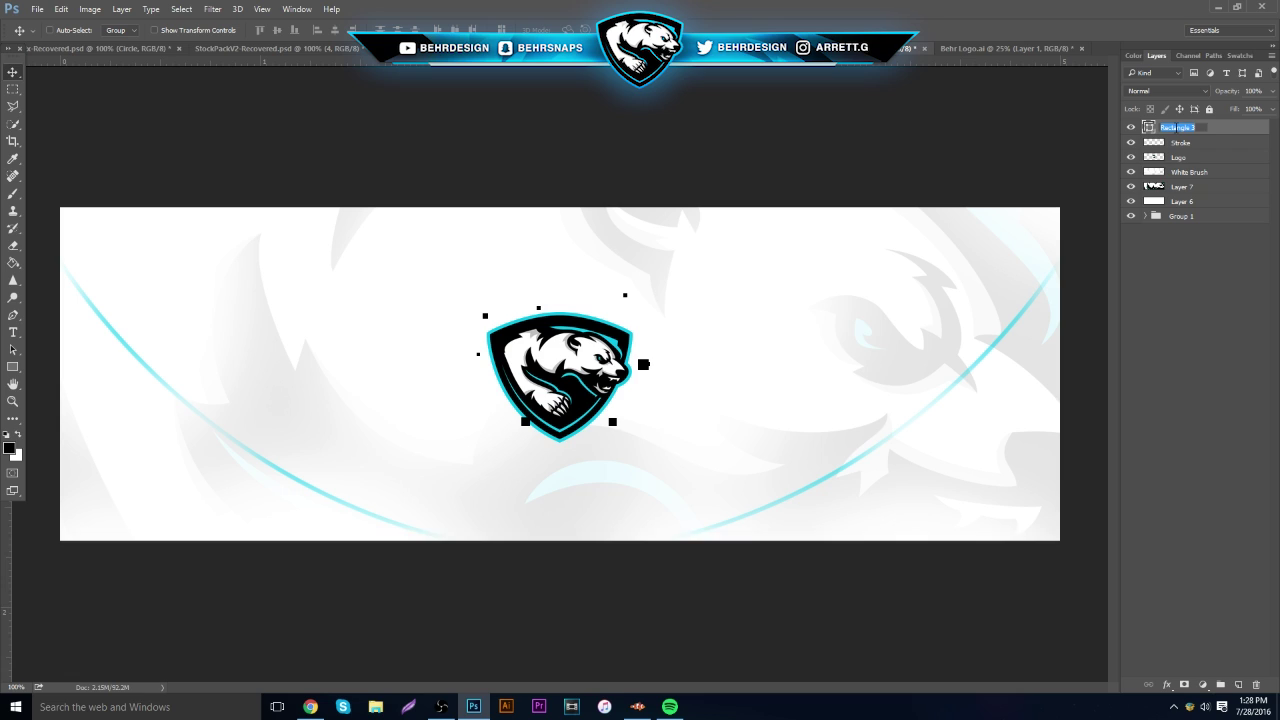
key(ctrl+z)
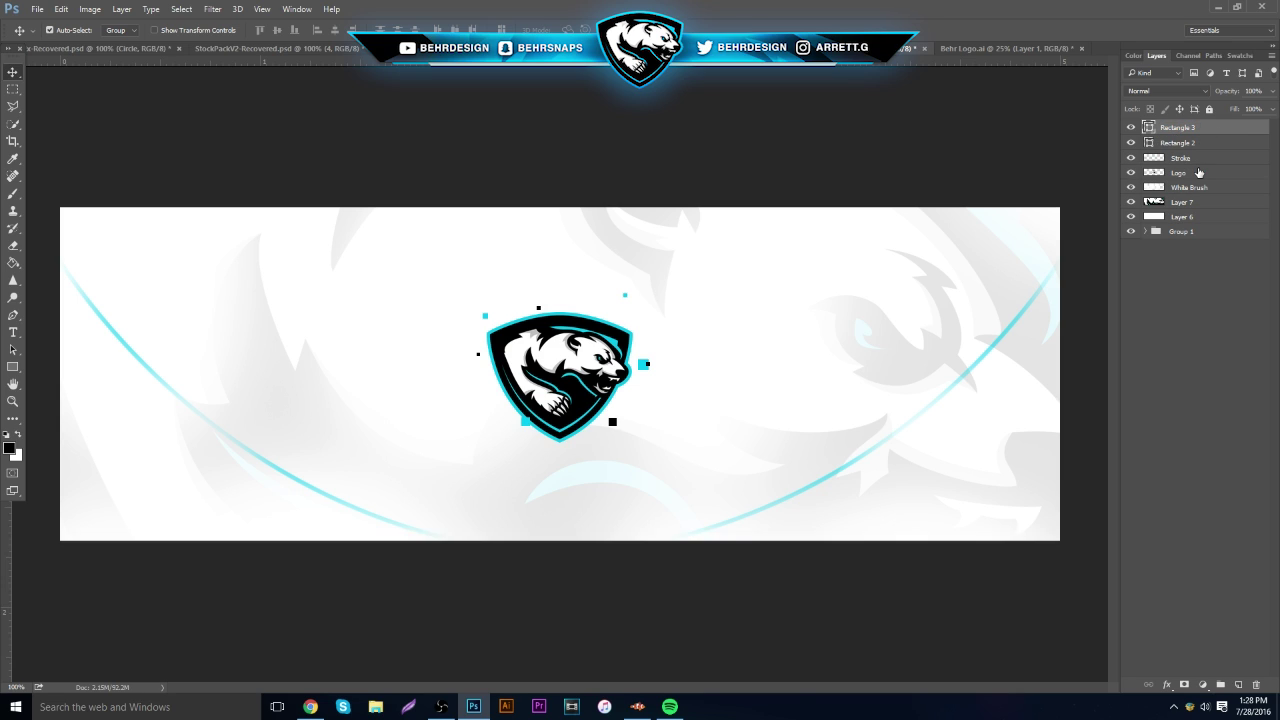
shift+click(1185, 144)
key(ctrl+g)
double_click(1181, 127)
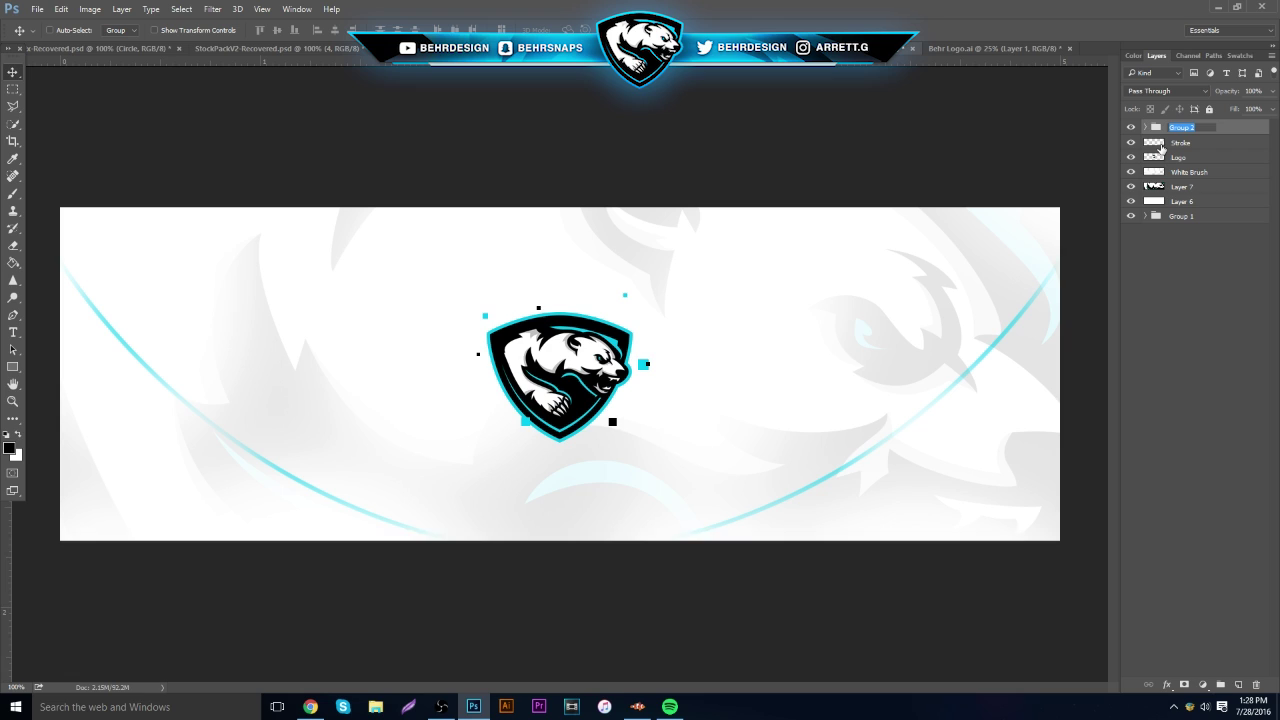
text(Box)
key(Return)
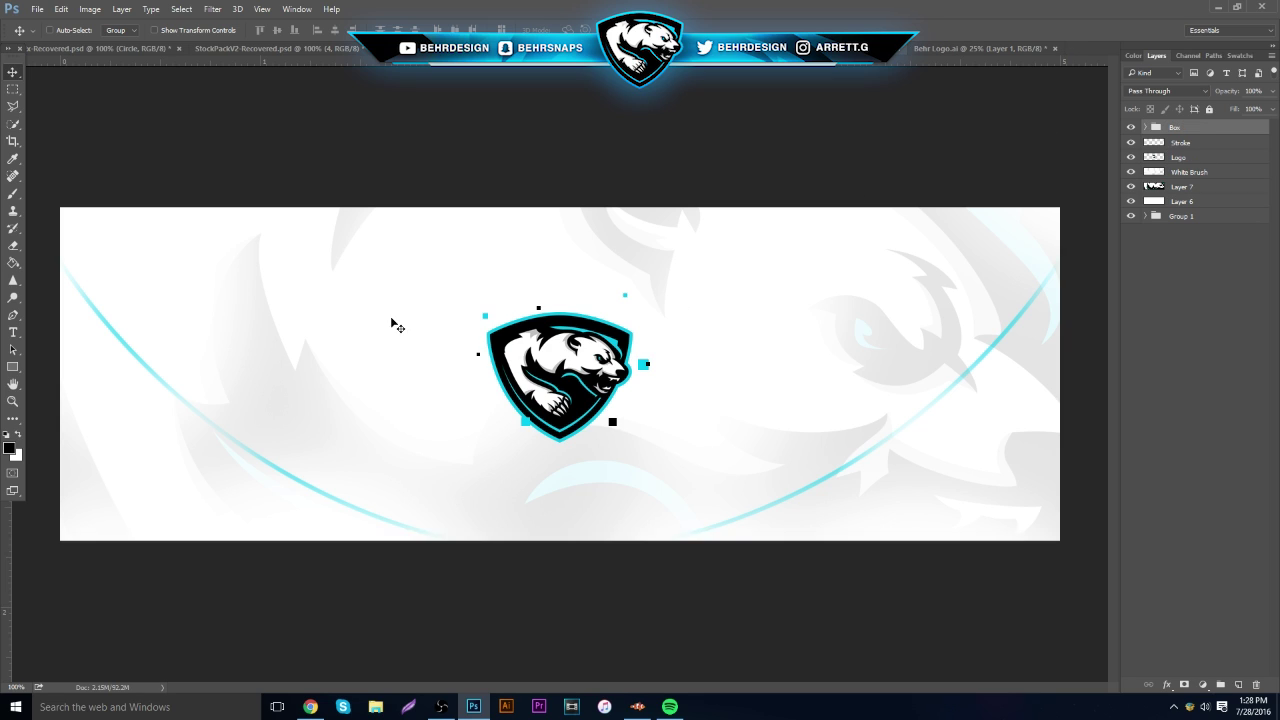
Type behrdesign.co below the logo and centre it beneath the shield.
click(13, 332)
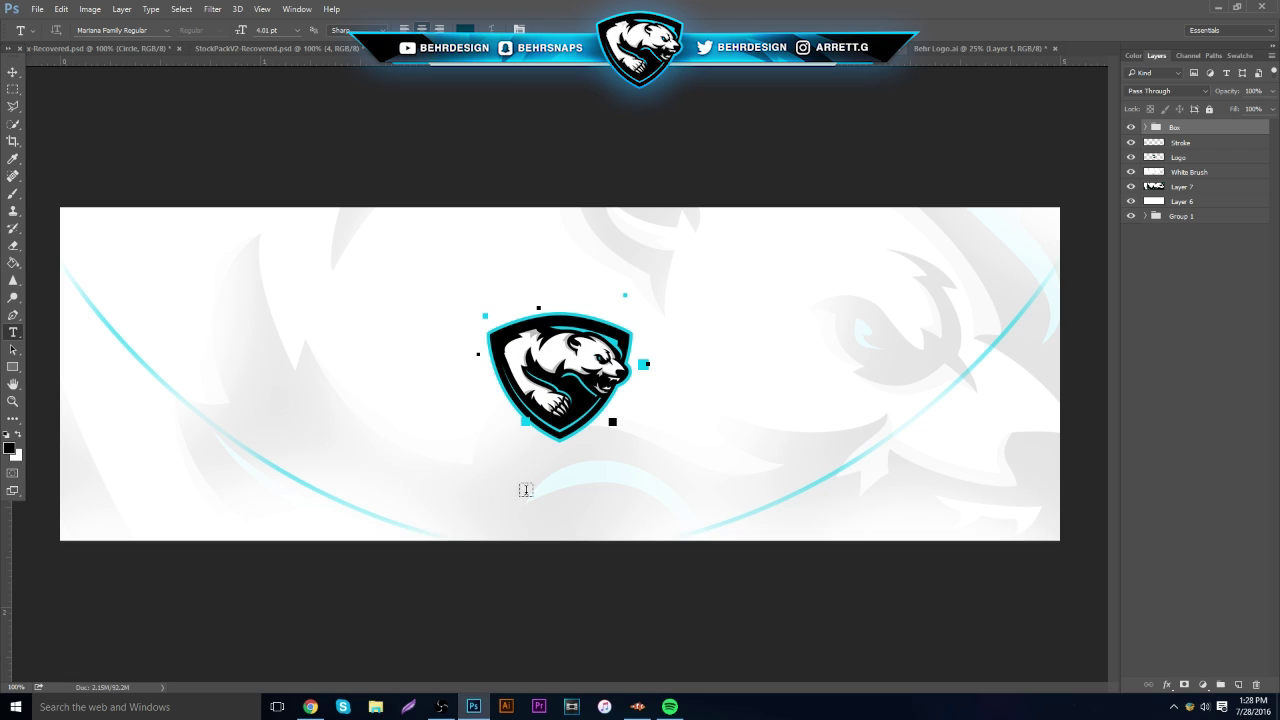
click(549, 450)
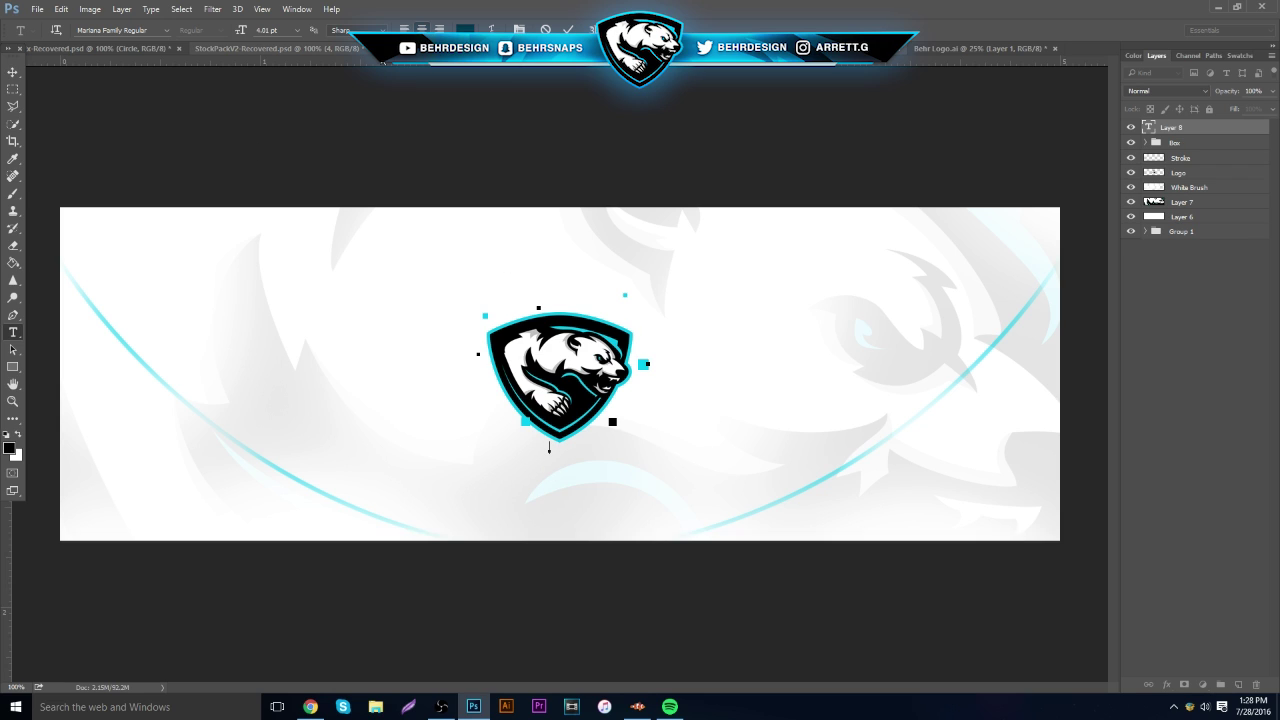
text(behrdesign.)
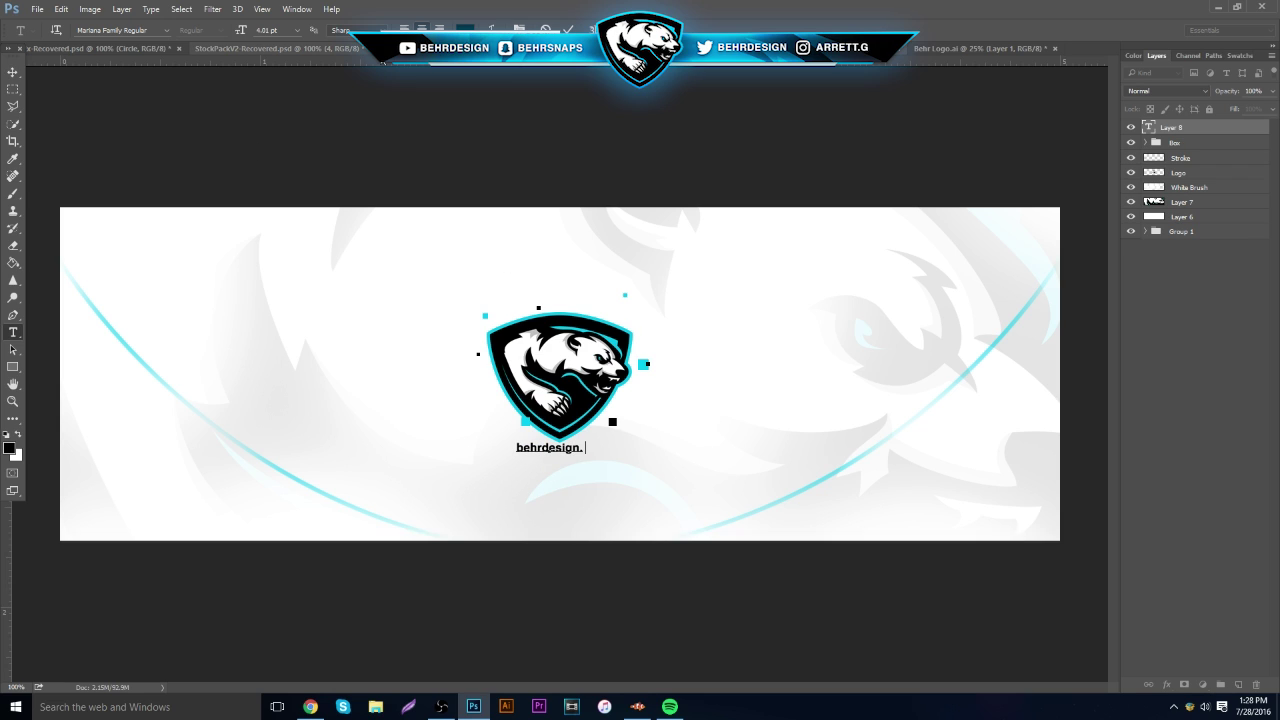
text(co)
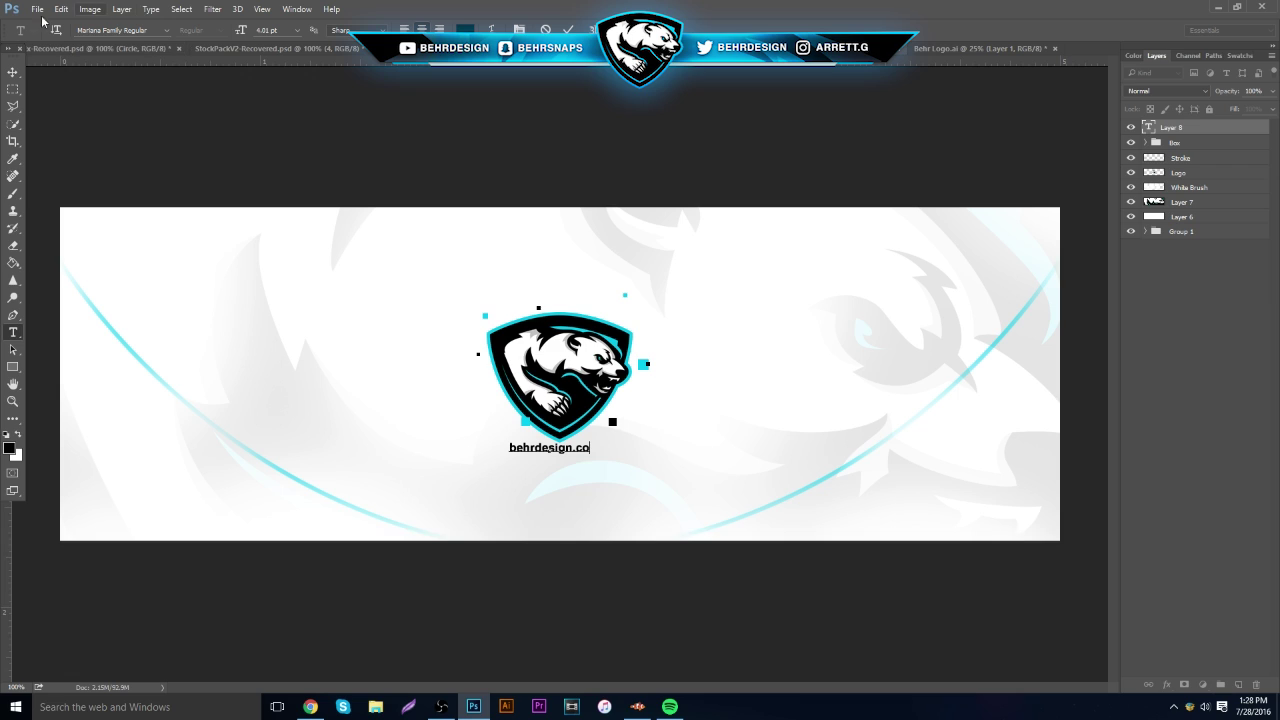
click(13, 72)
drag(570, 413, 584, 413)
drag(512, 370, 575, 403)
drag(587, 342, 598, 465)
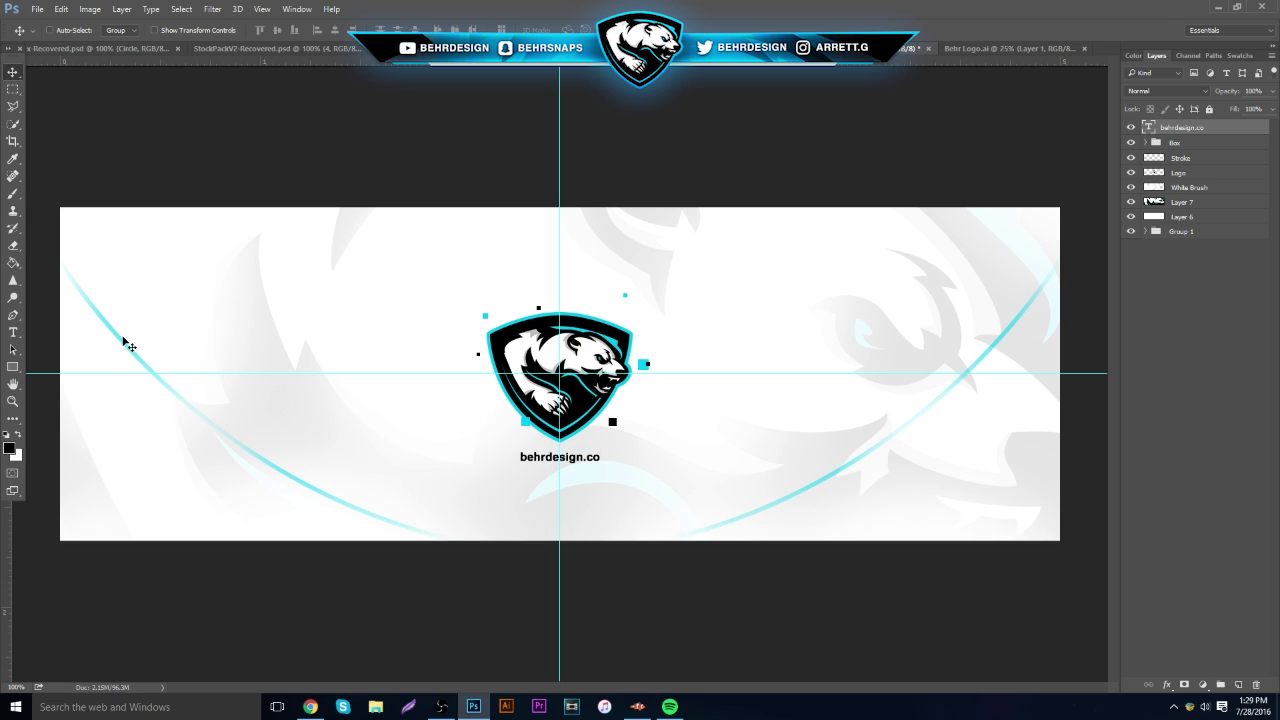
key(ctrl+semicolon)
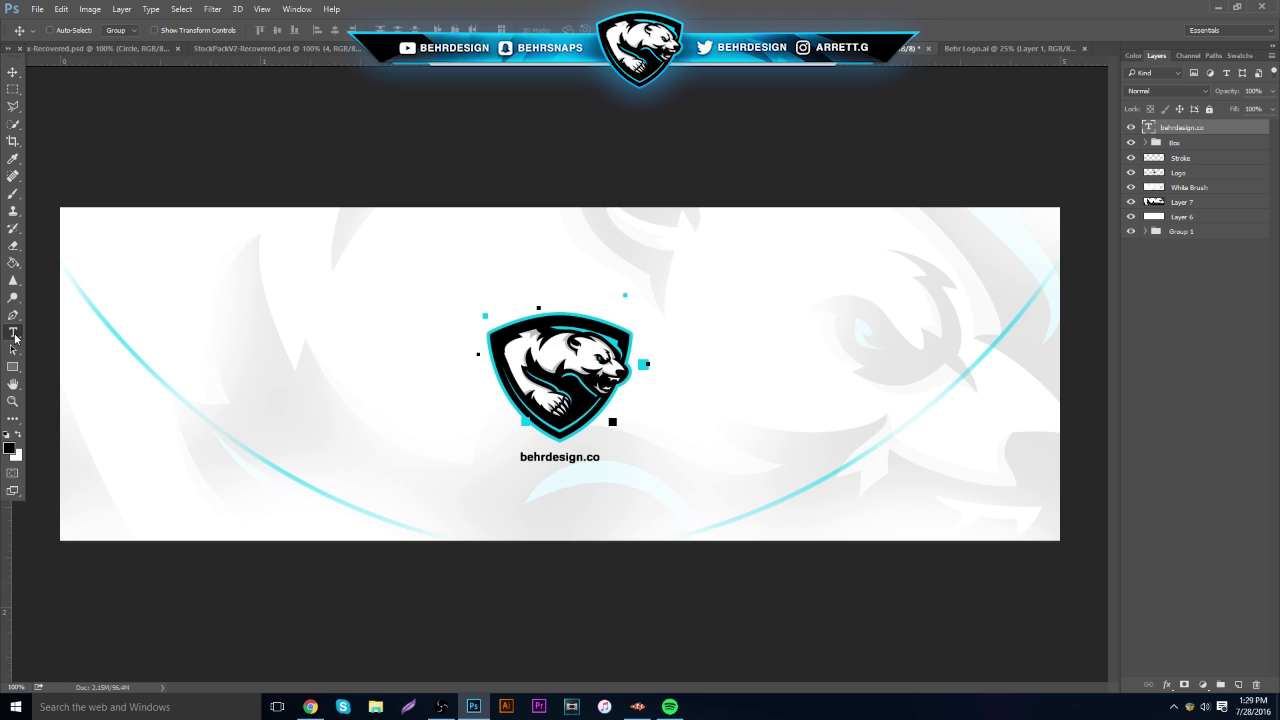
Recolour the behrdesign.co text to the logo's cyan, #00ccf2.
click(14, 335)
drag(519, 456, 602, 458)
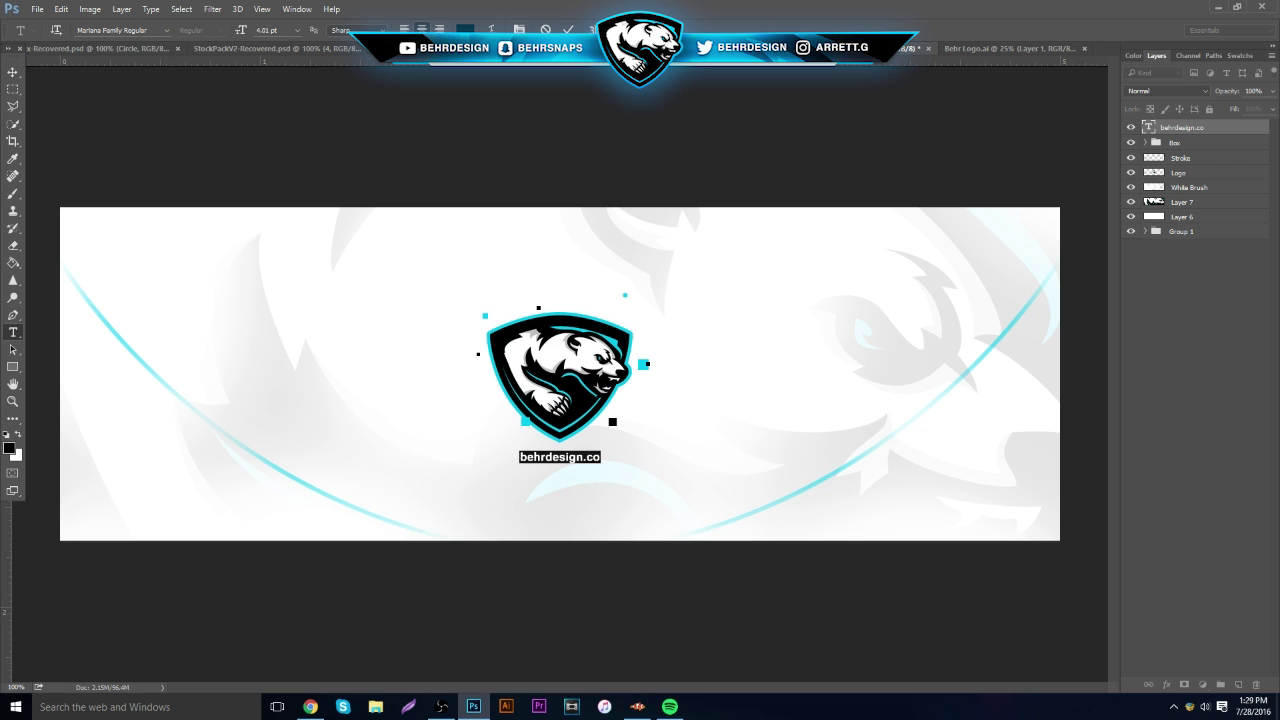
click(465, 29)
click(531, 419)
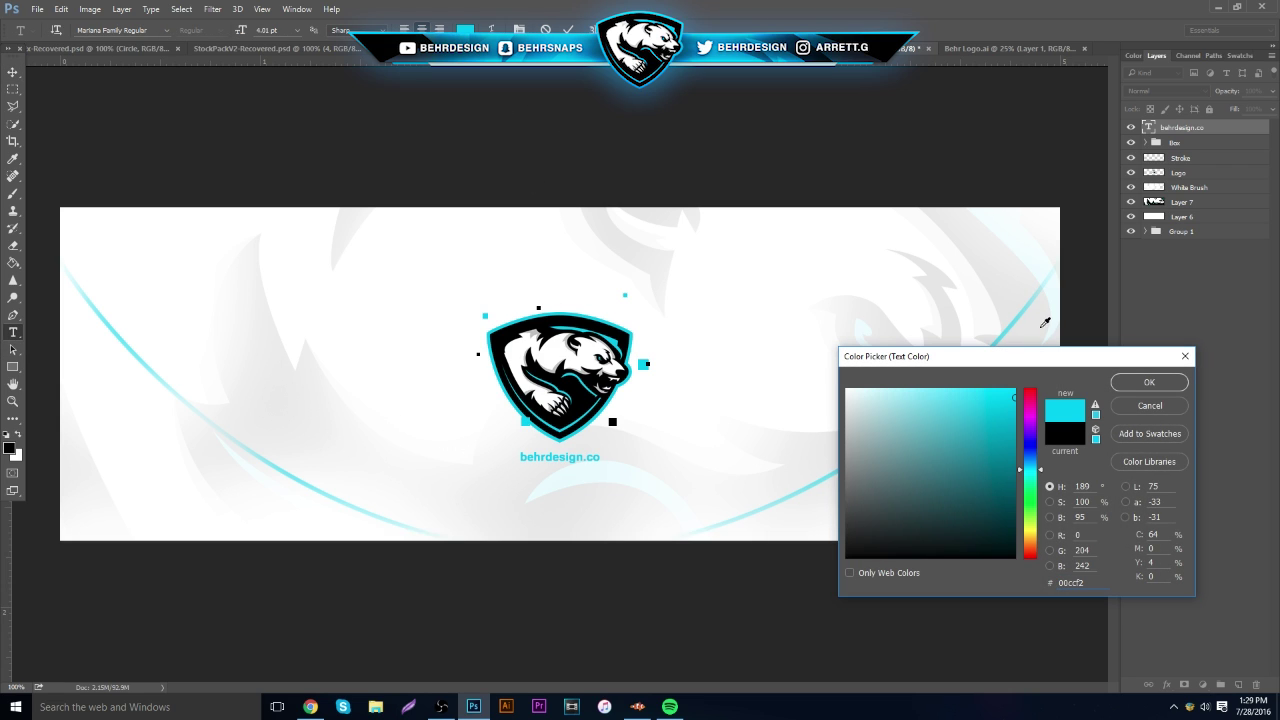
click(1148, 386)
click(13, 72)
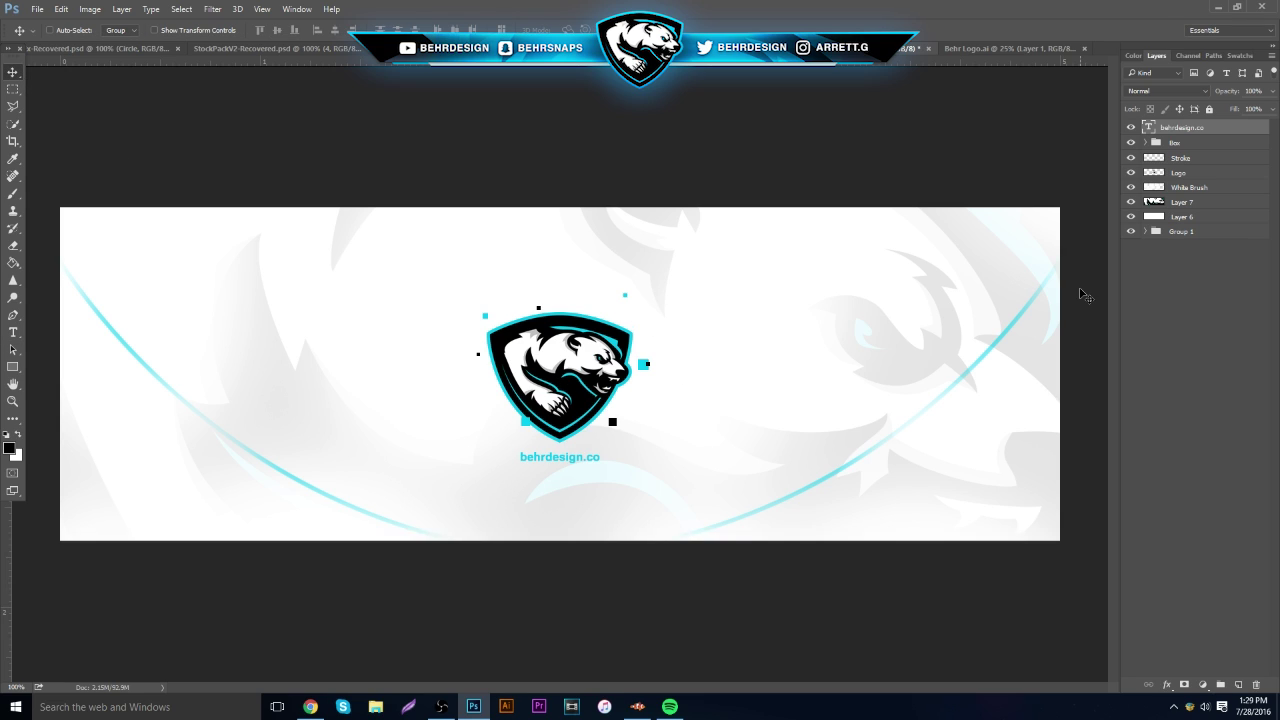
Duplicate the Logo layer, give the original a black Color Overlay and fade it to low opacity.
click(1180, 174)
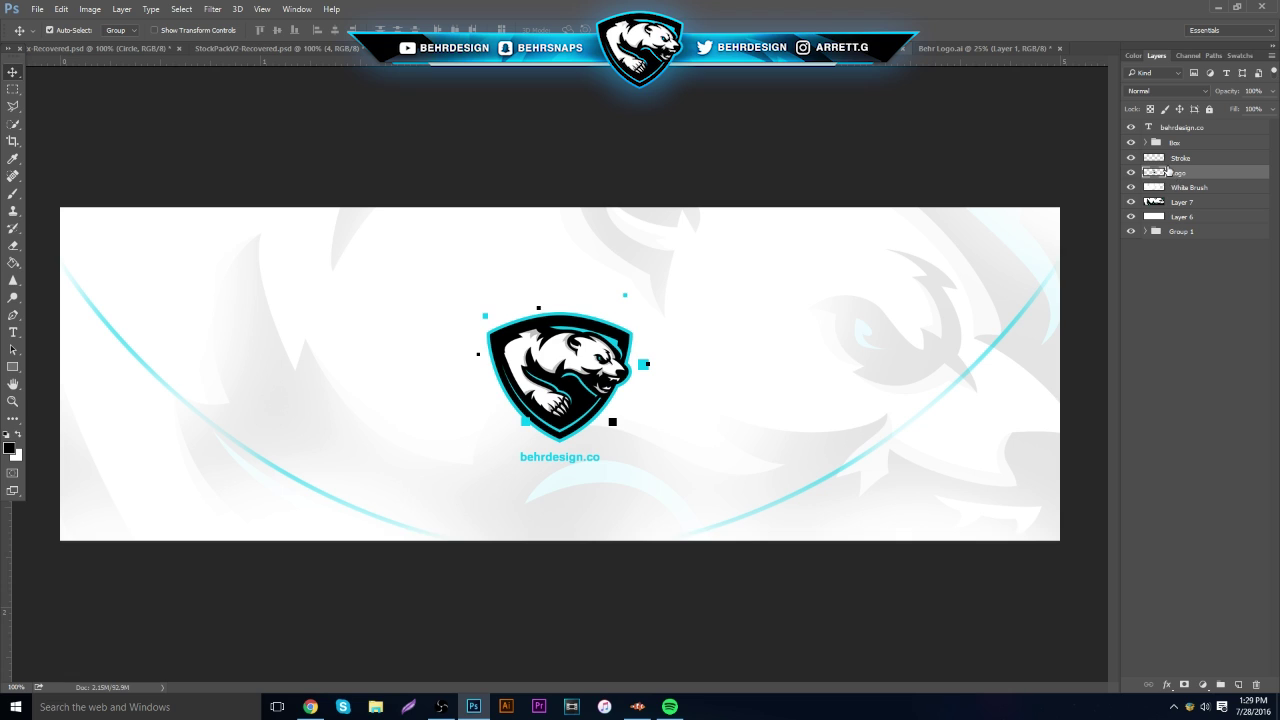
key(ctrl+j)
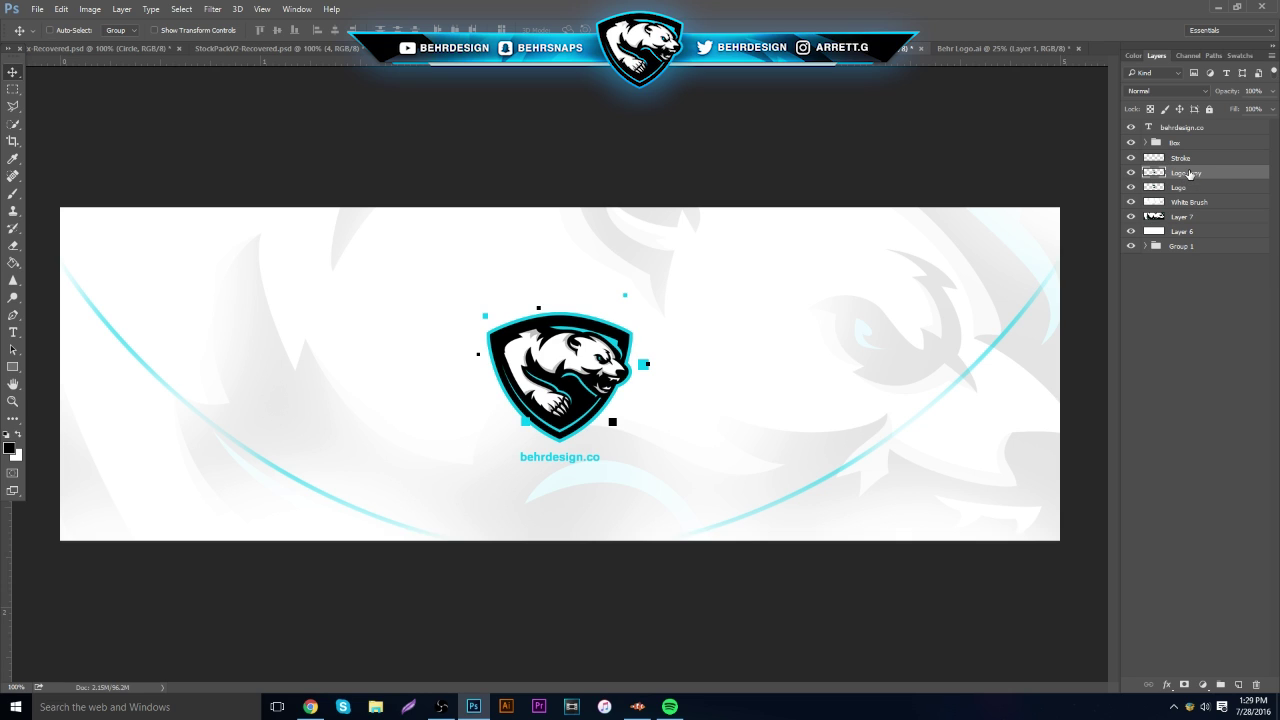
click(1182, 188)
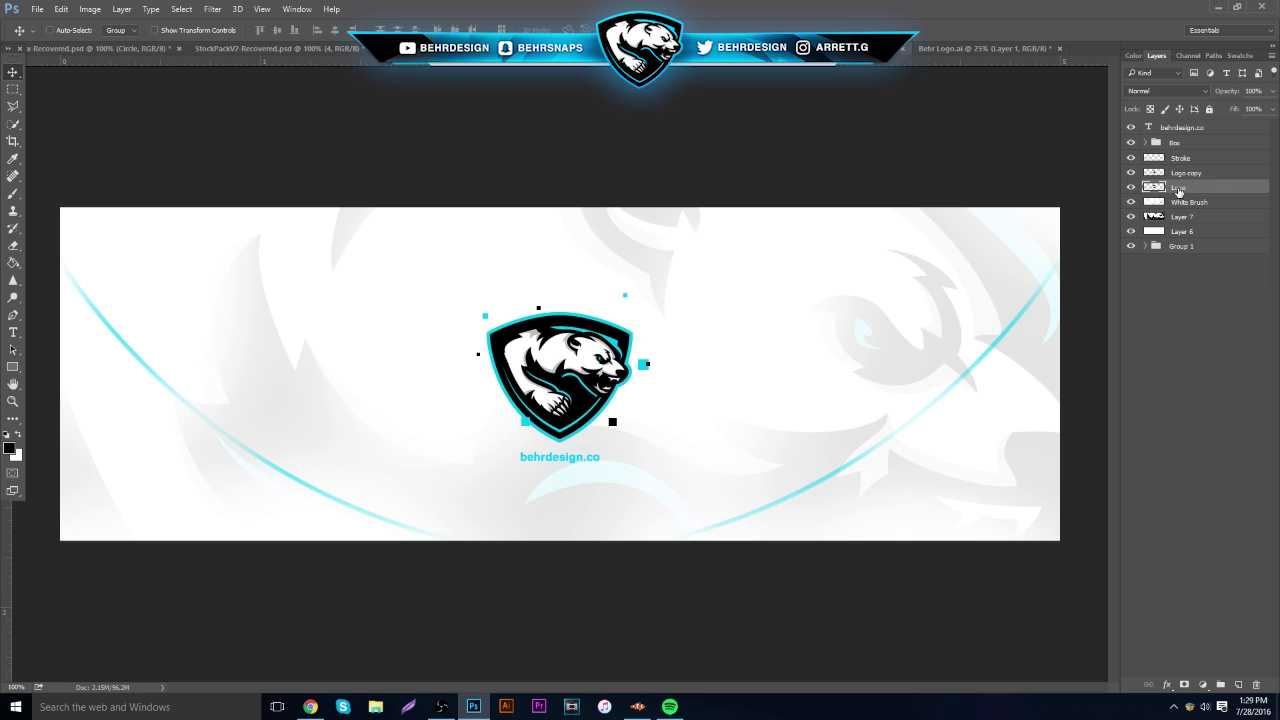
right_click(1179, 191)
click(1060, 96)
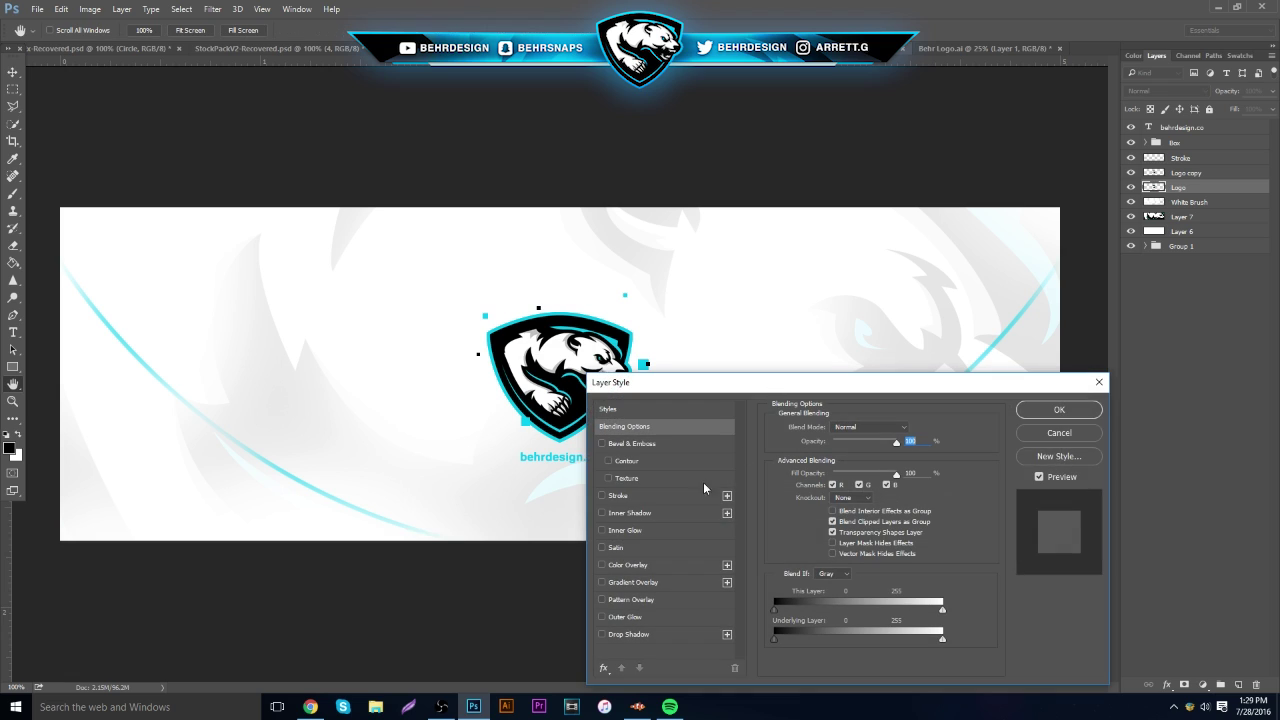
click(628, 565)
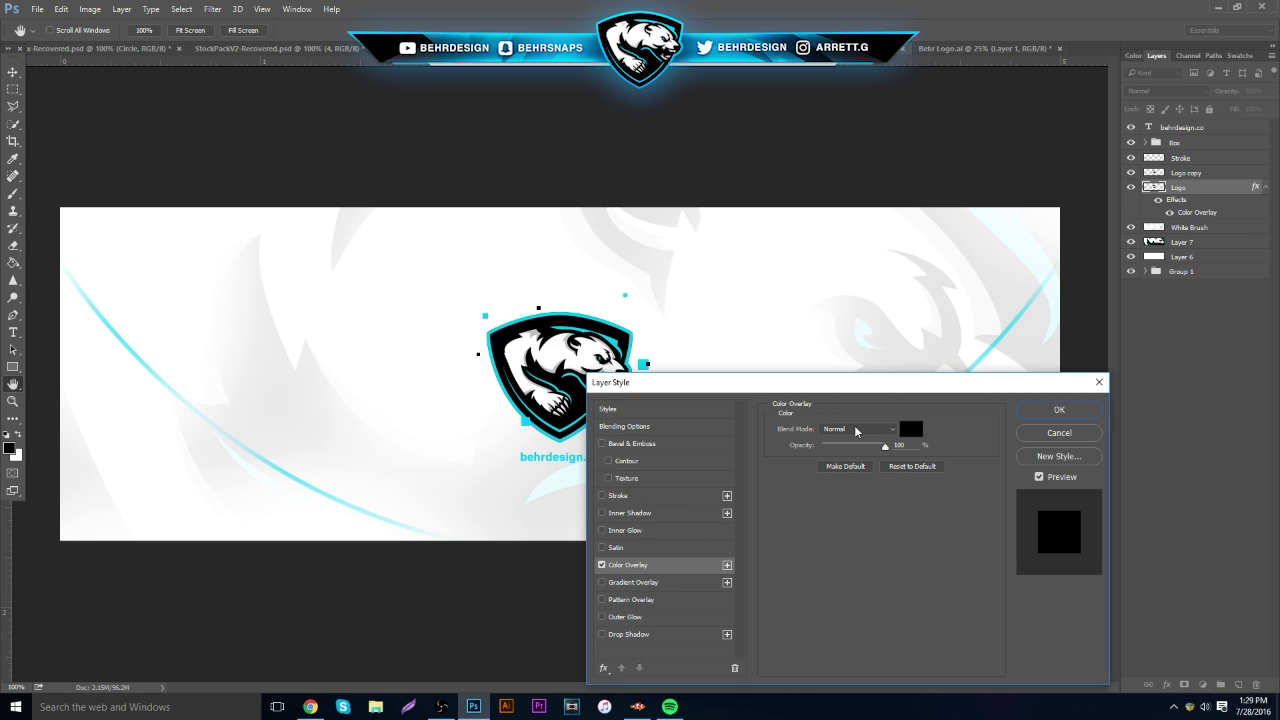
click(1050, 410)
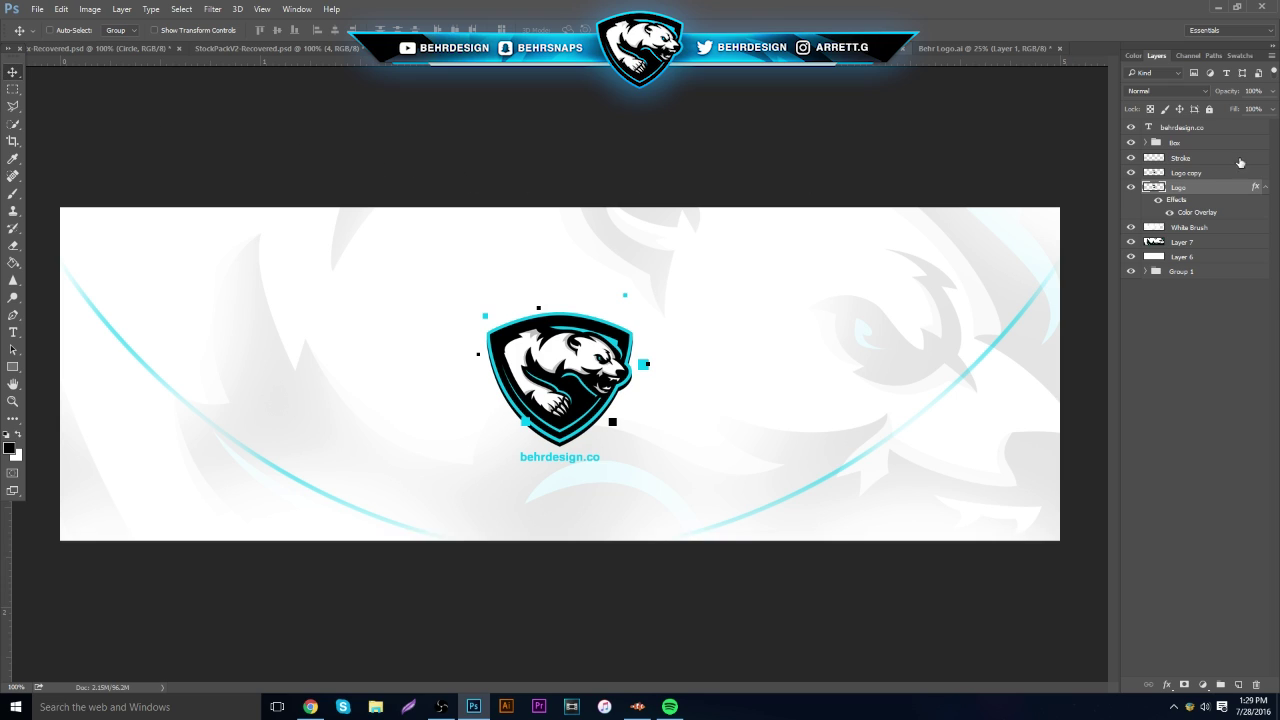
click(1270, 92)
drag(1232, 112, 1217, 111)
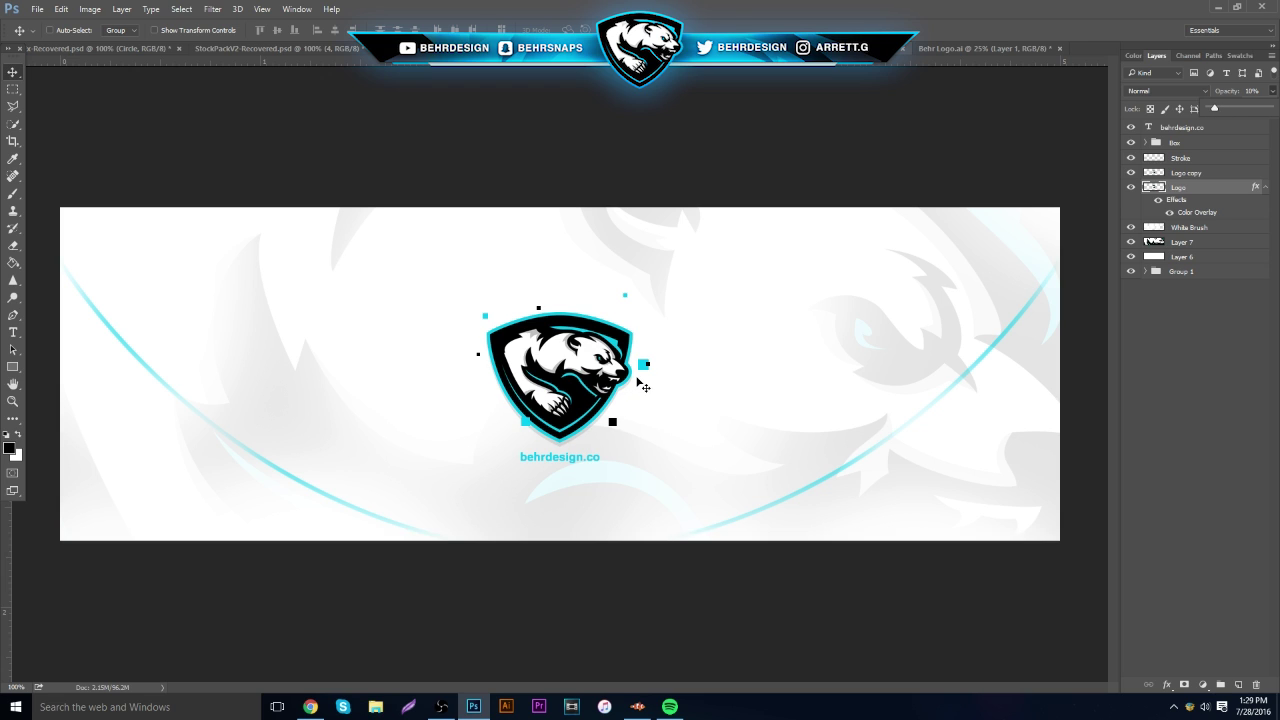
Zoom in to inspect the shield logo, then duplicate the behrdesign.co text layer.
click(12, 401)
drag(585, 405, 711, 360)
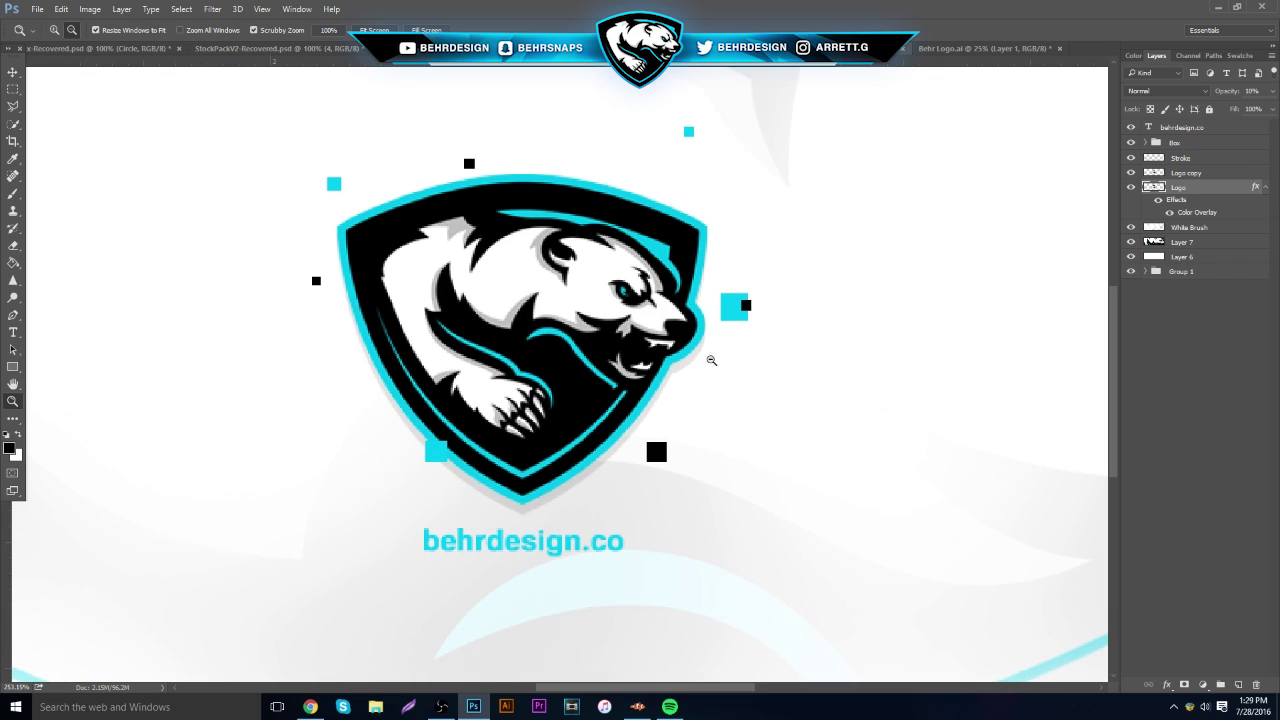
scroll(573, 392, down, 5)
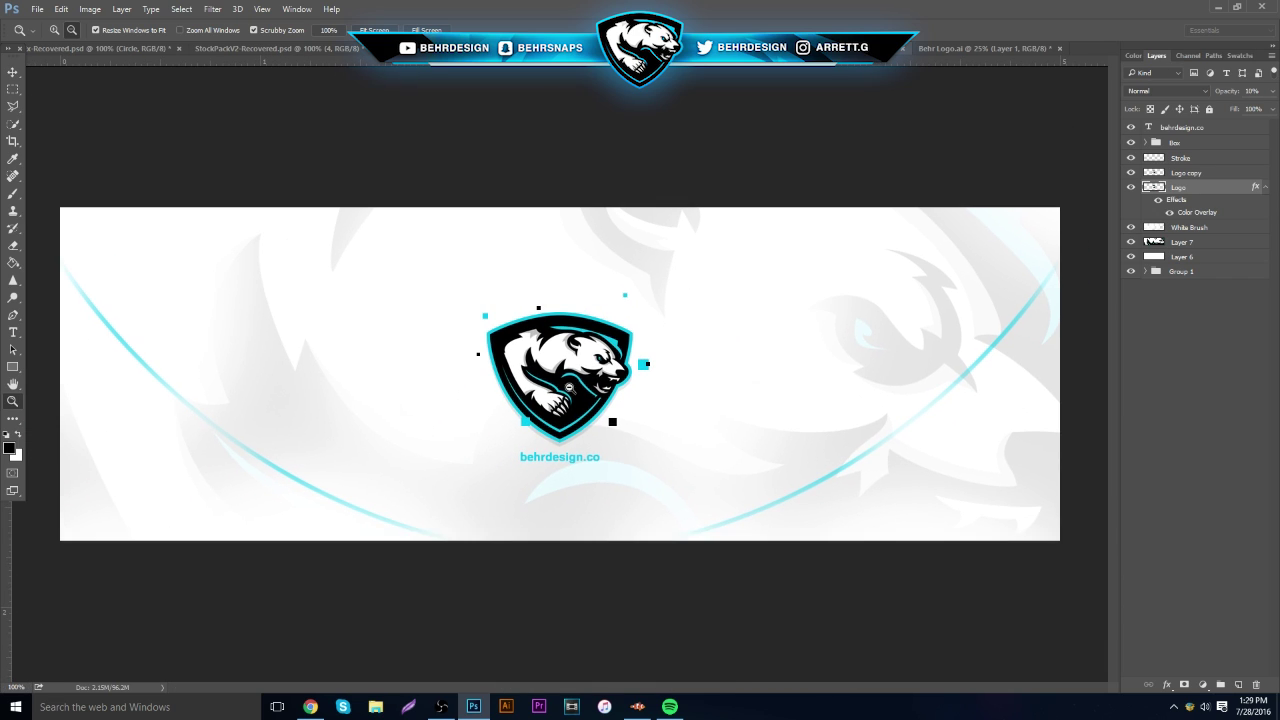
scroll(585, 384, down, 1)
click(1185, 133)
key(ctrl+j)
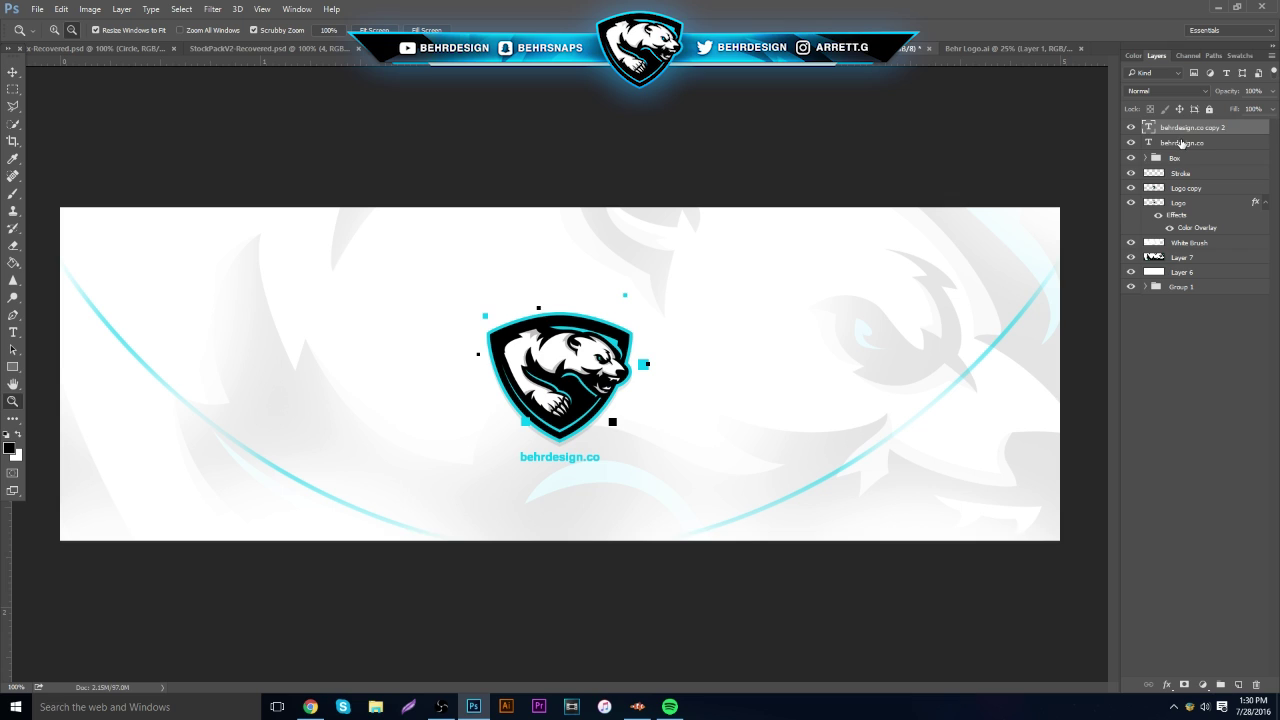
Add a Color Overlay effect to the behrdesign.co layer and lower its opacity to 17%.
right_click(1182, 143)
click(978, 120)
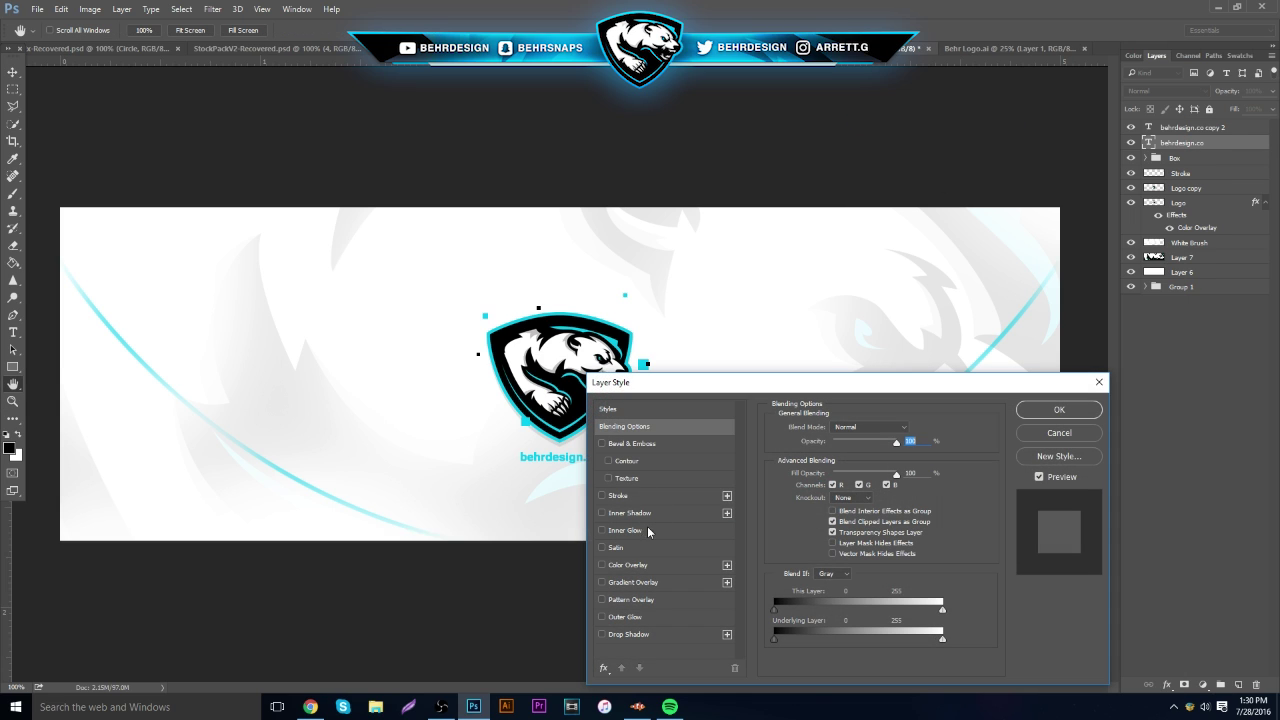
click(628, 565)
click(1059, 410)
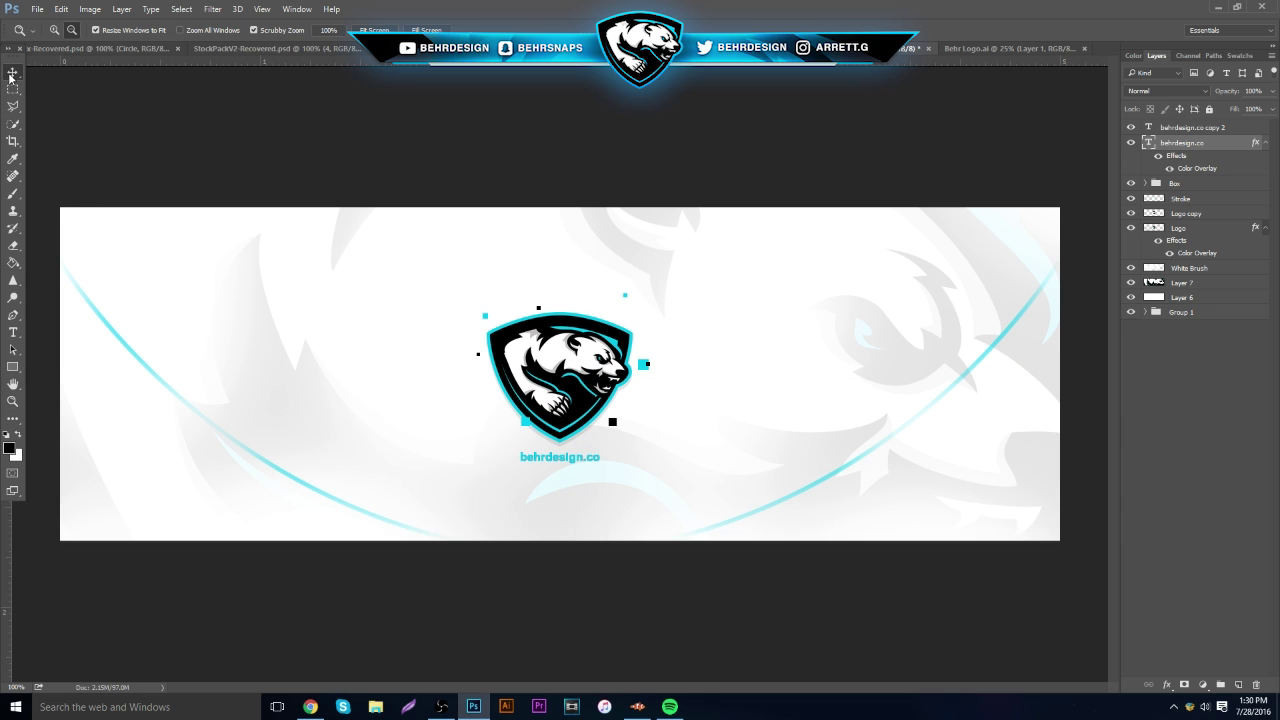
click(12, 73)
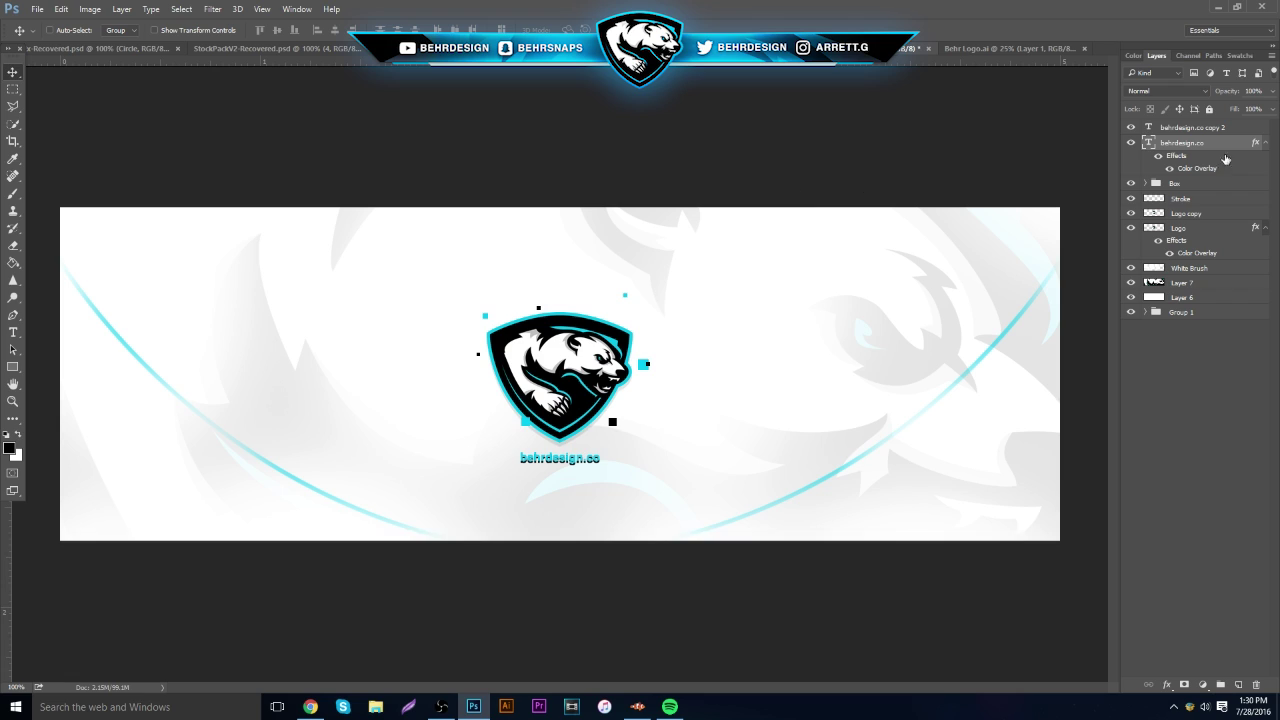
click(1273, 91)
drag(1232, 107, 1221, 108)
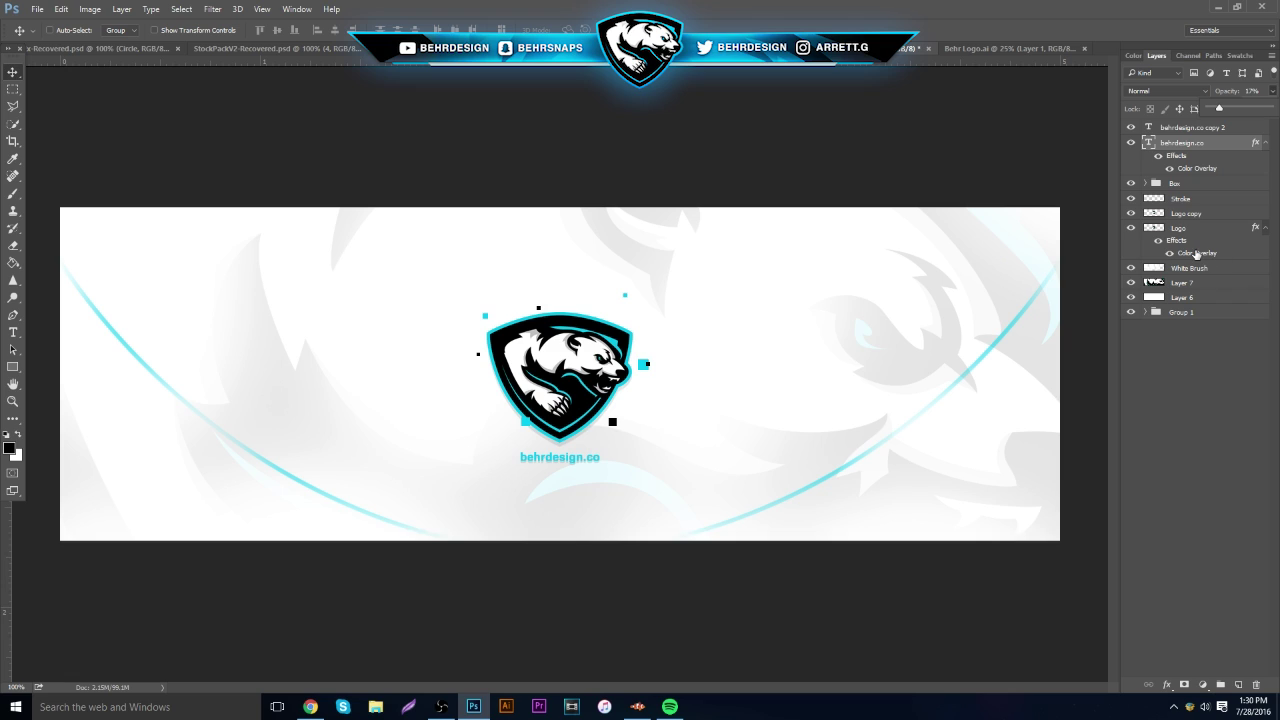
click(1191, 300)
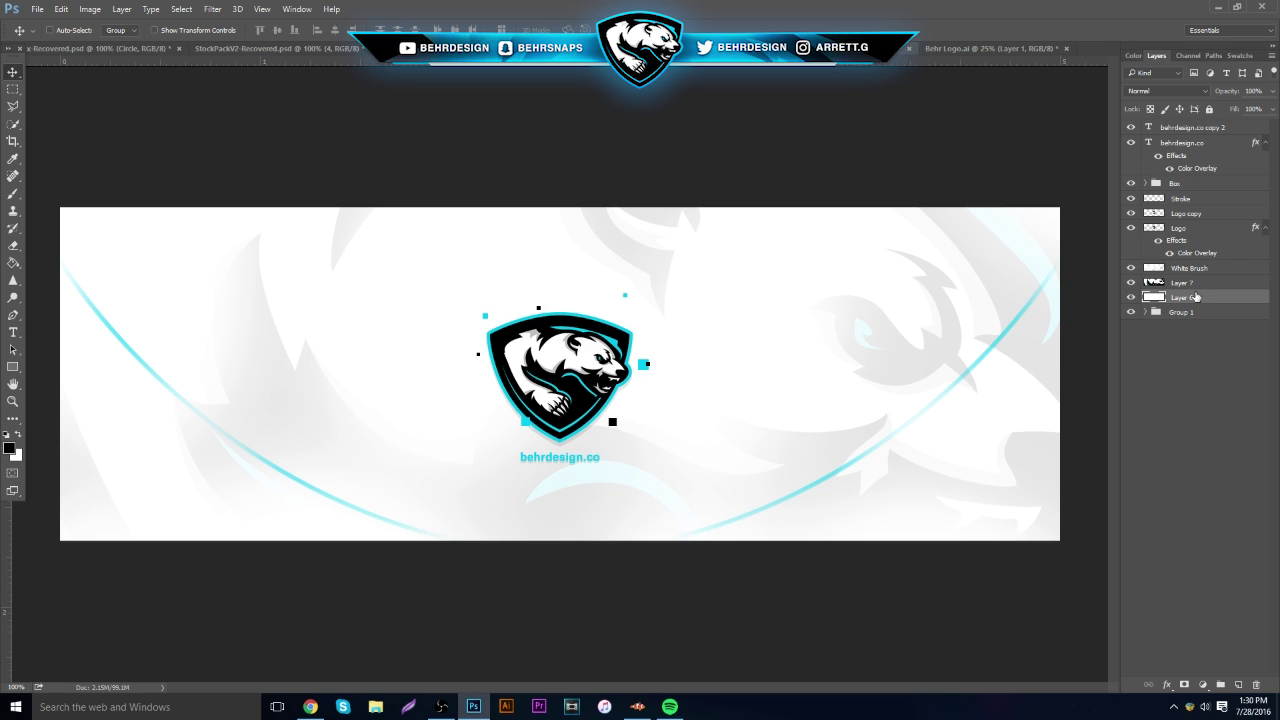
Duplicate Layer 6, move the copy to the top of the stack and set its Fill to 0%.
key(ctrl+j)
drag(1200, 298, 1200, 128)
right_click(1200, 128)
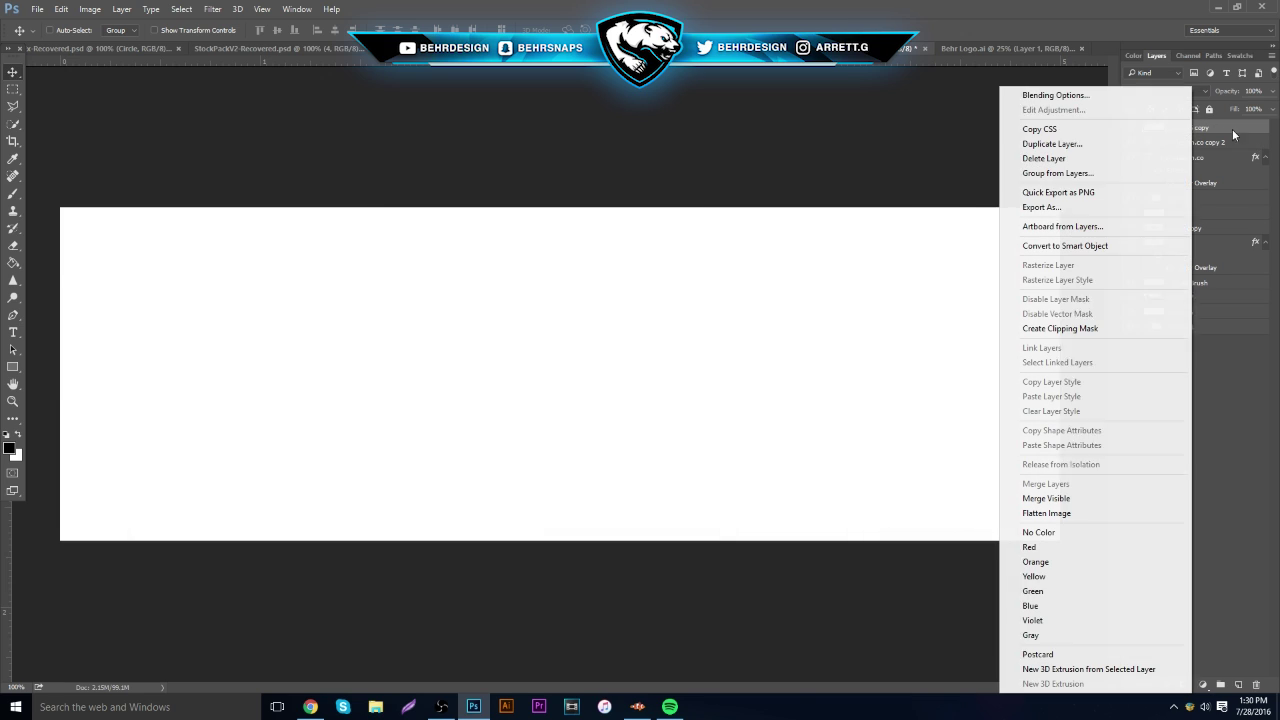
click(1272, 116)
click(1272, 109)
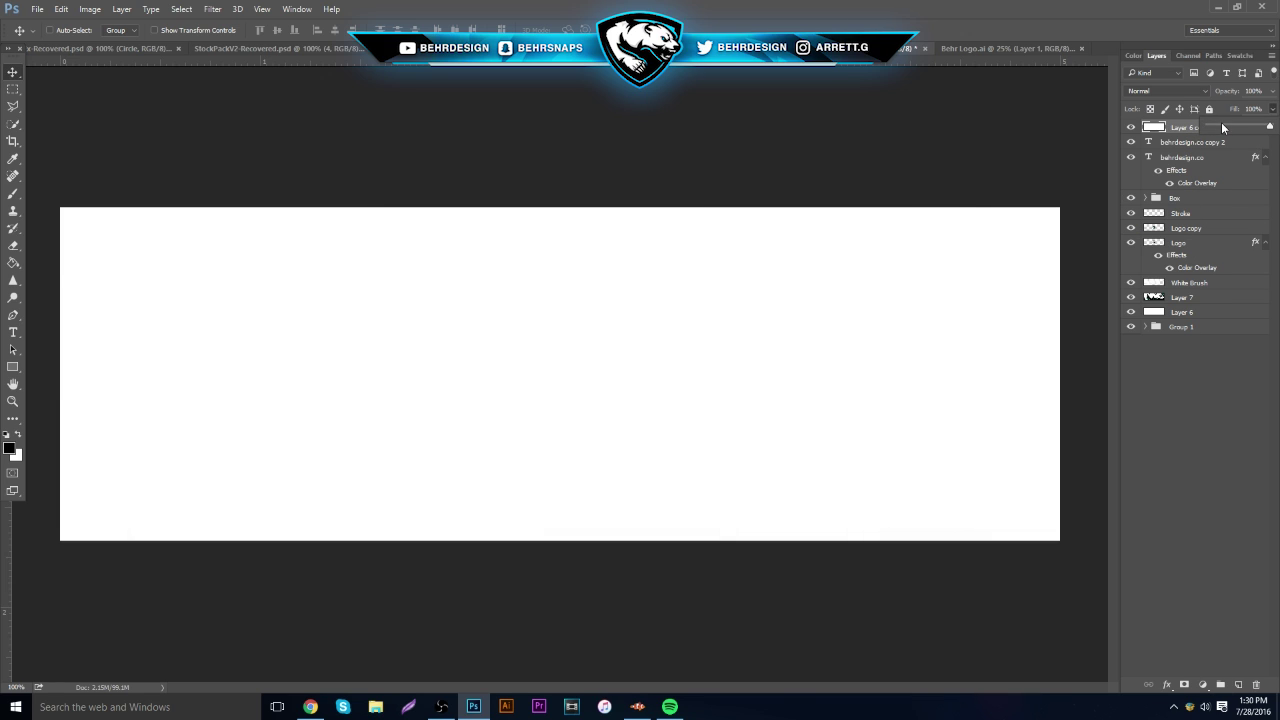
drag(1221, 122, 1202, 124)
Give Layer 6 copy a 4 px gradient Stroke effect framing the banner edges.
right_click(1195, 128)
click(1040, 94)
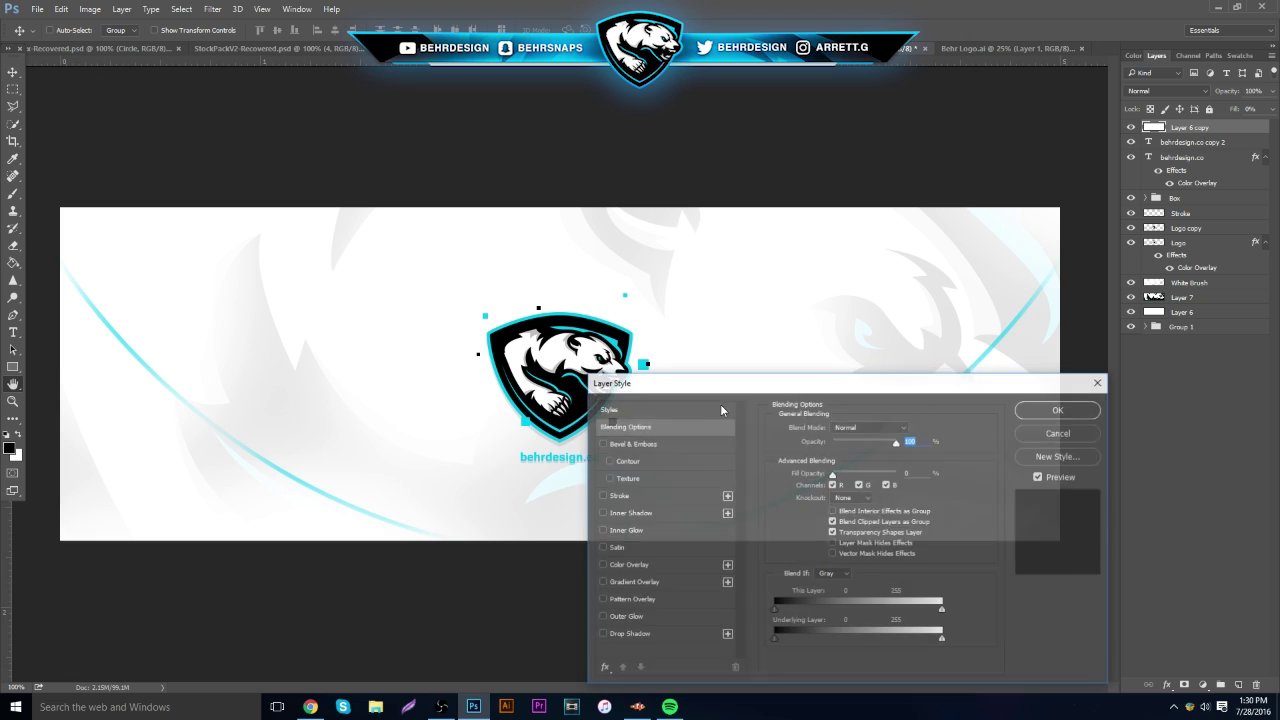
click(618, 495)
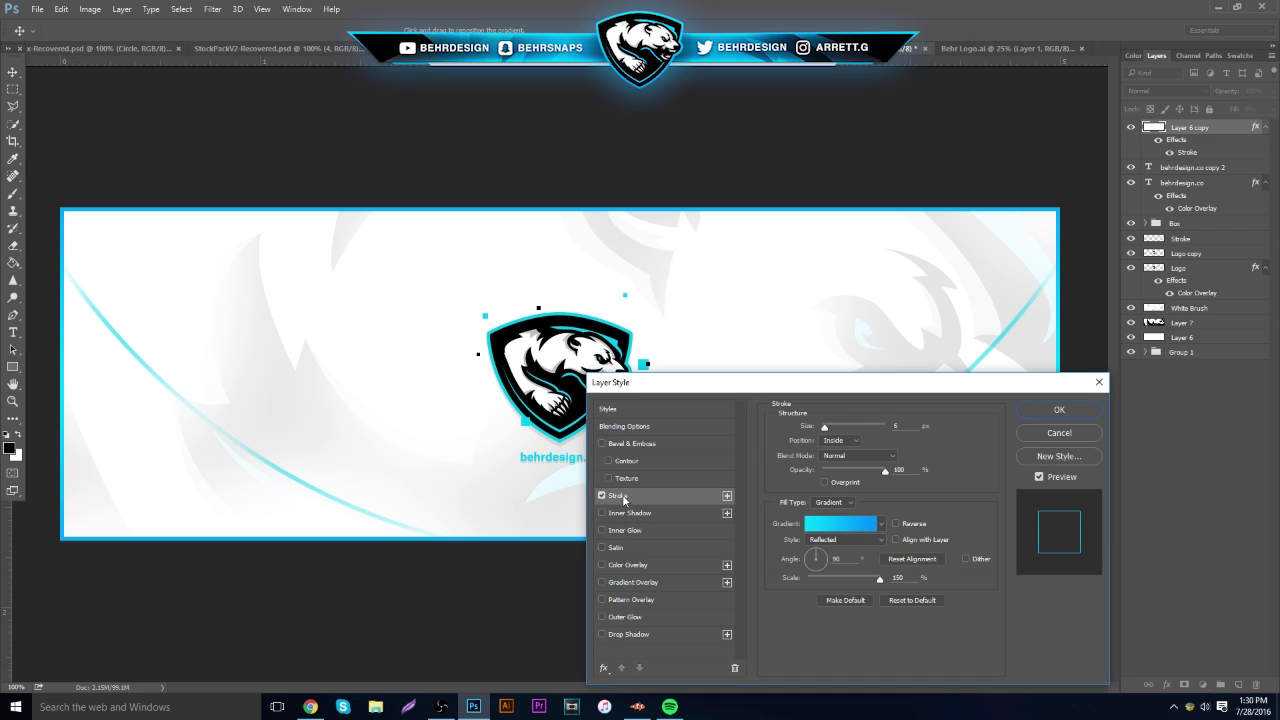
drag(825, 428, 824, 430)
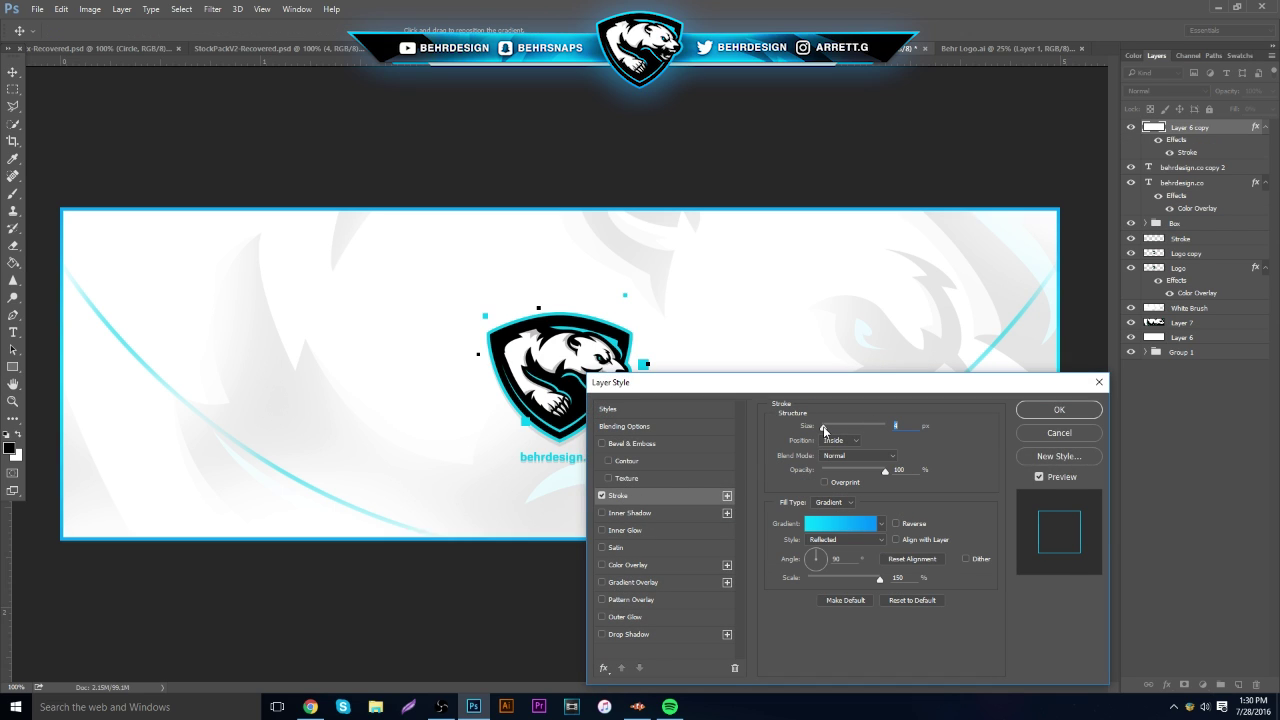
click(845, 528)
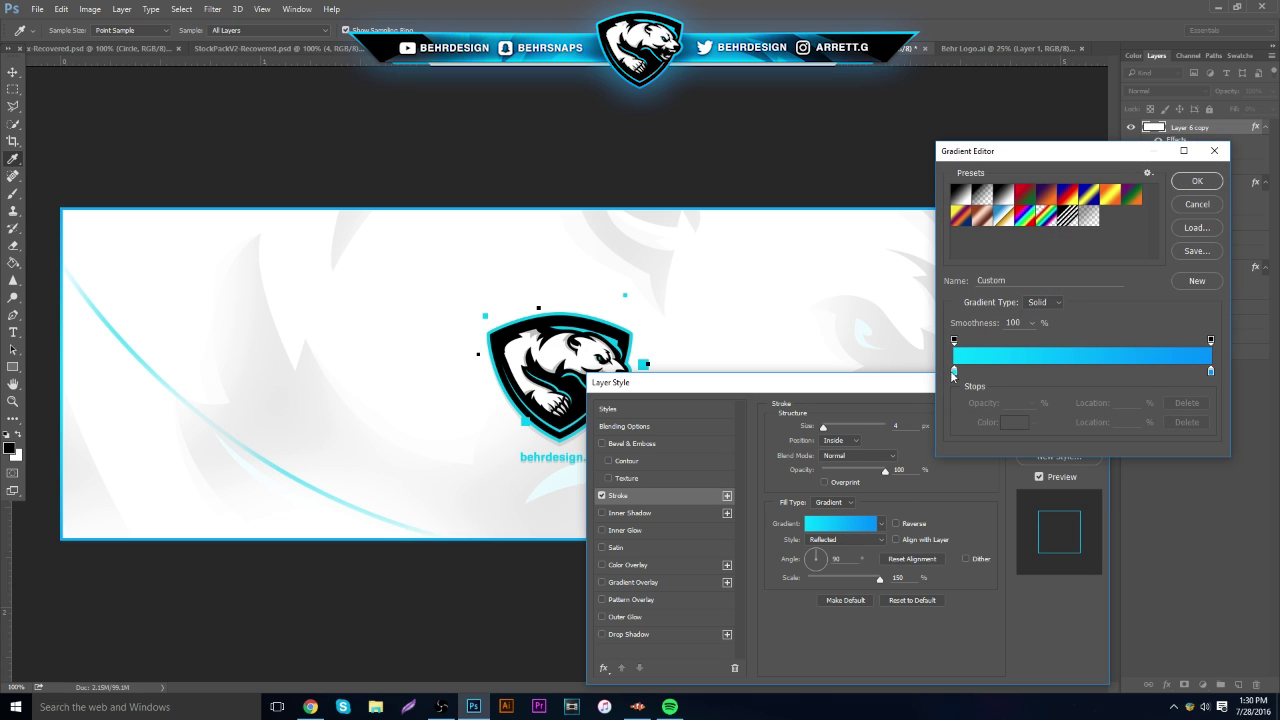
click(1197, 181)
click(850, 503)
click(835, 515)
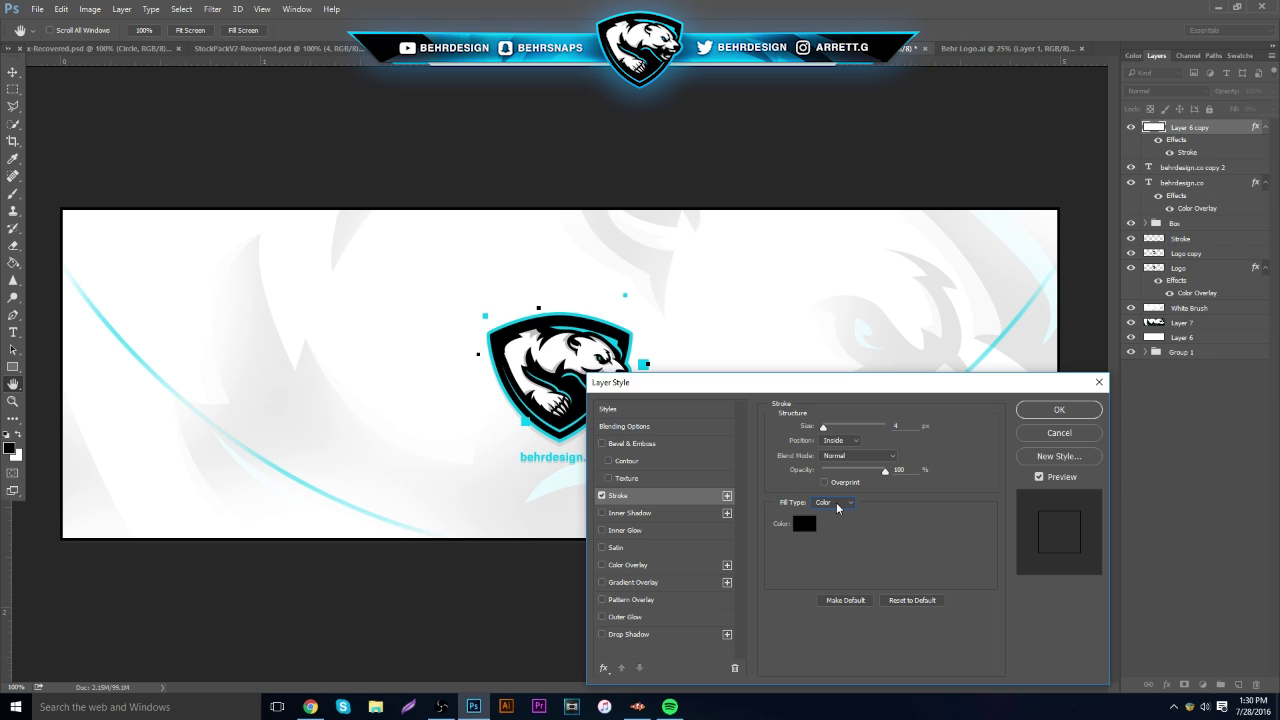
click(838, 504)
click(838, 521)
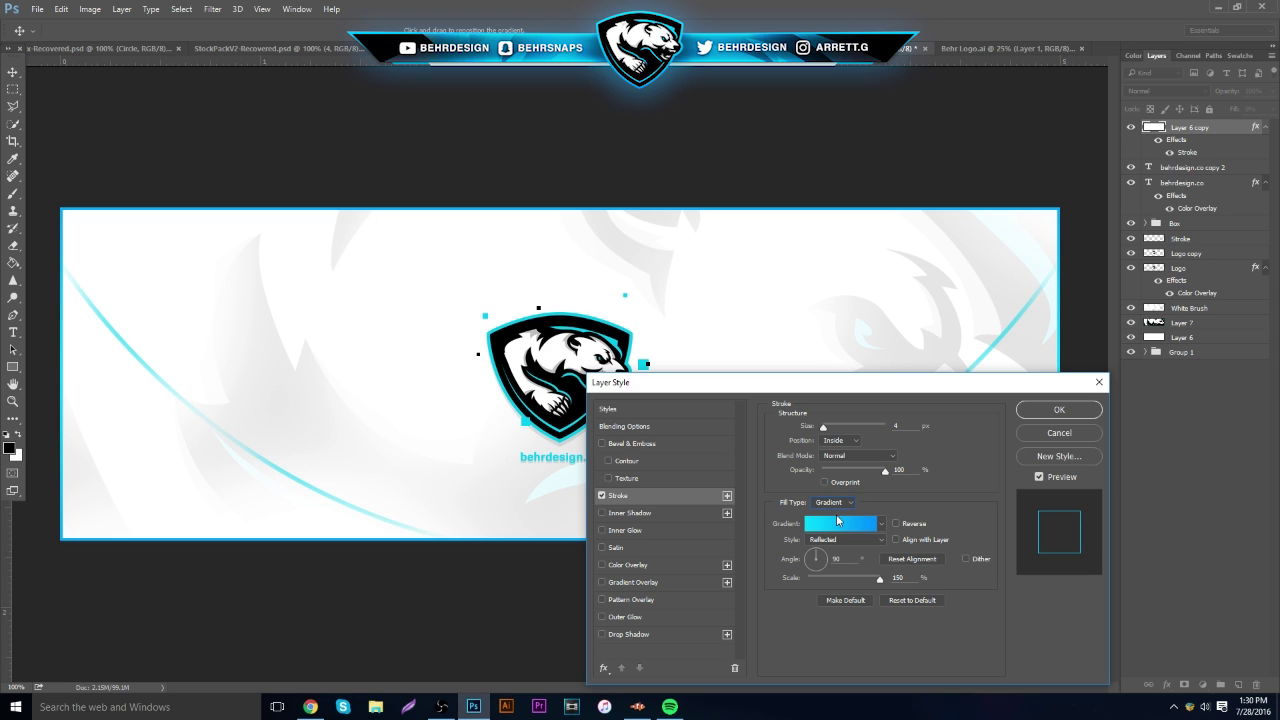
click(1059, 410)
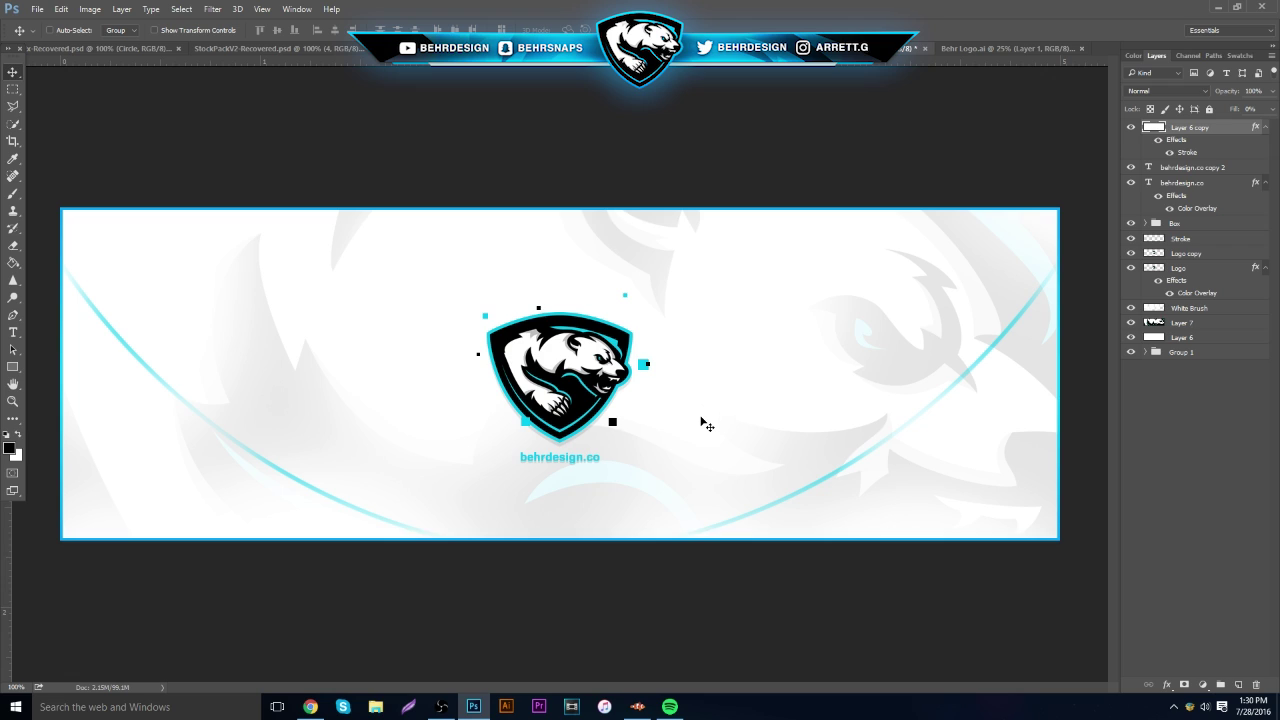
click(1238, 685)
Move Layer 8 under Layer 6 copy and paint soft white over the centre with a large 0%-hardness brush.
drag(1216, 124, 1195, 174)
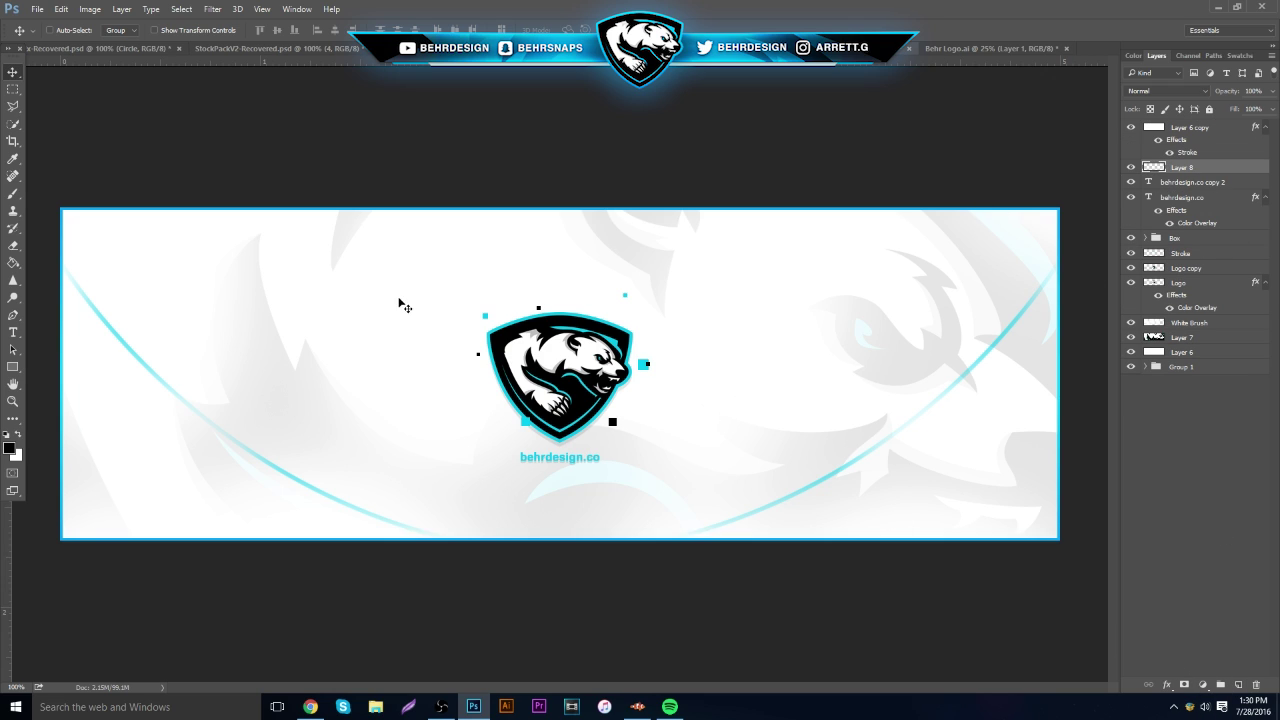
click(13, 193)
click(69, 32)
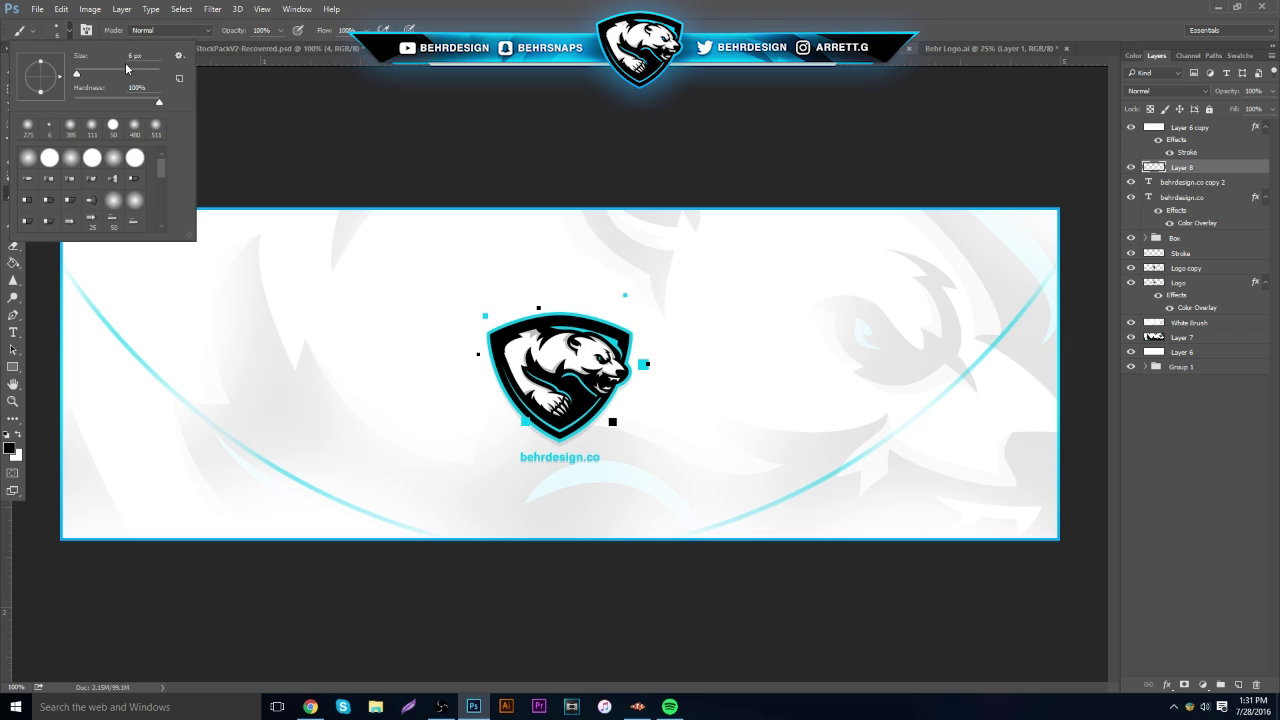
mouse_move(134, 73)
mouse_down()
mouse_move(146, 74)
mouse_move(72, 103)
mouse_up()
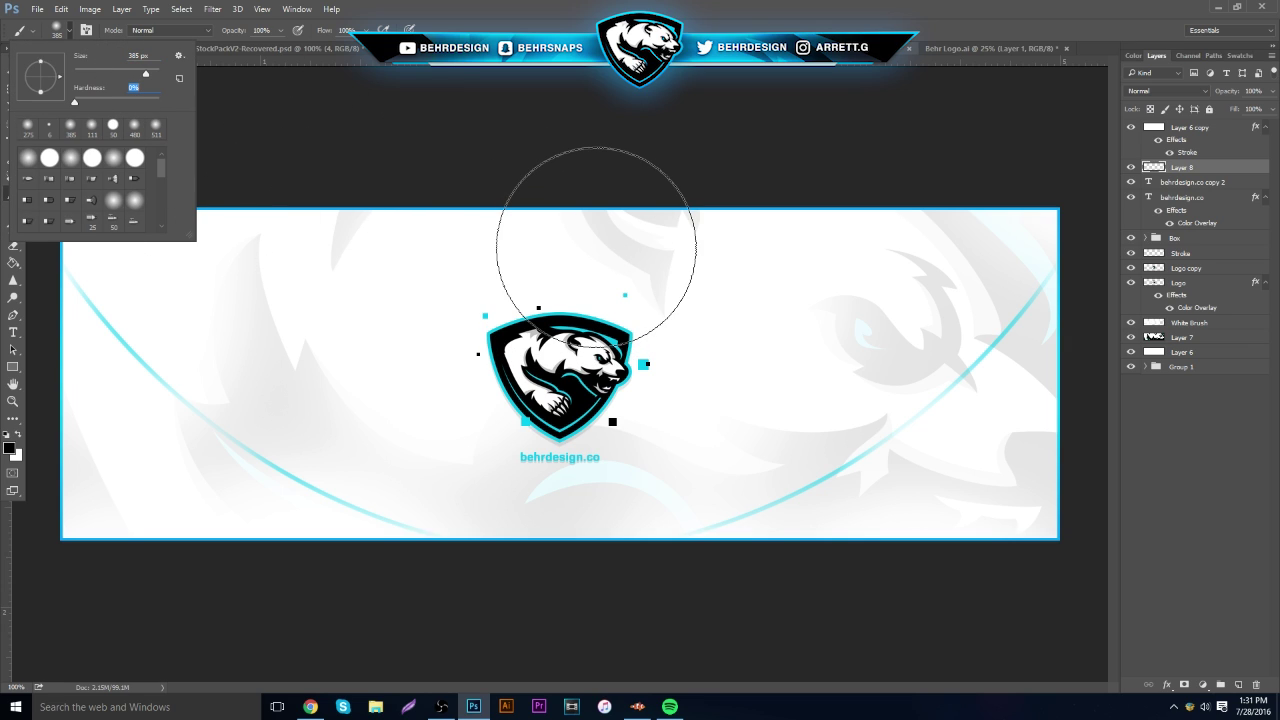
click(18, 435)
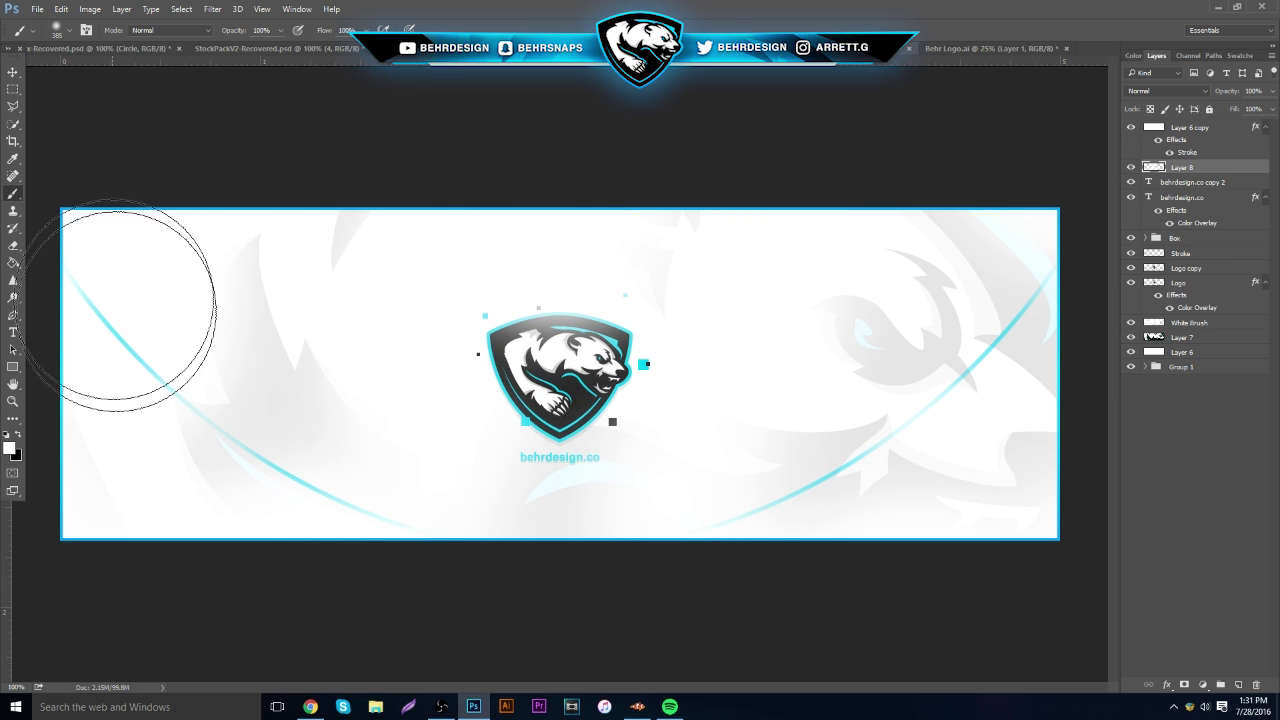
click(20, 77)
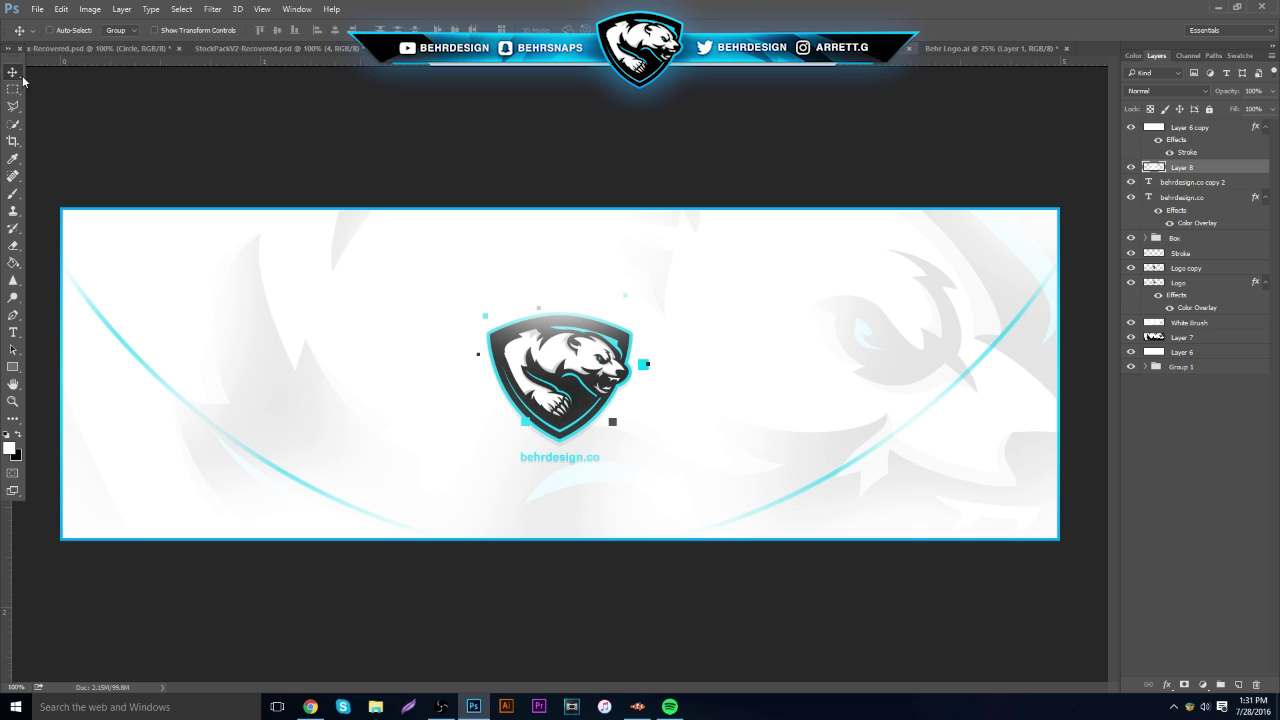
click(1190, 354)
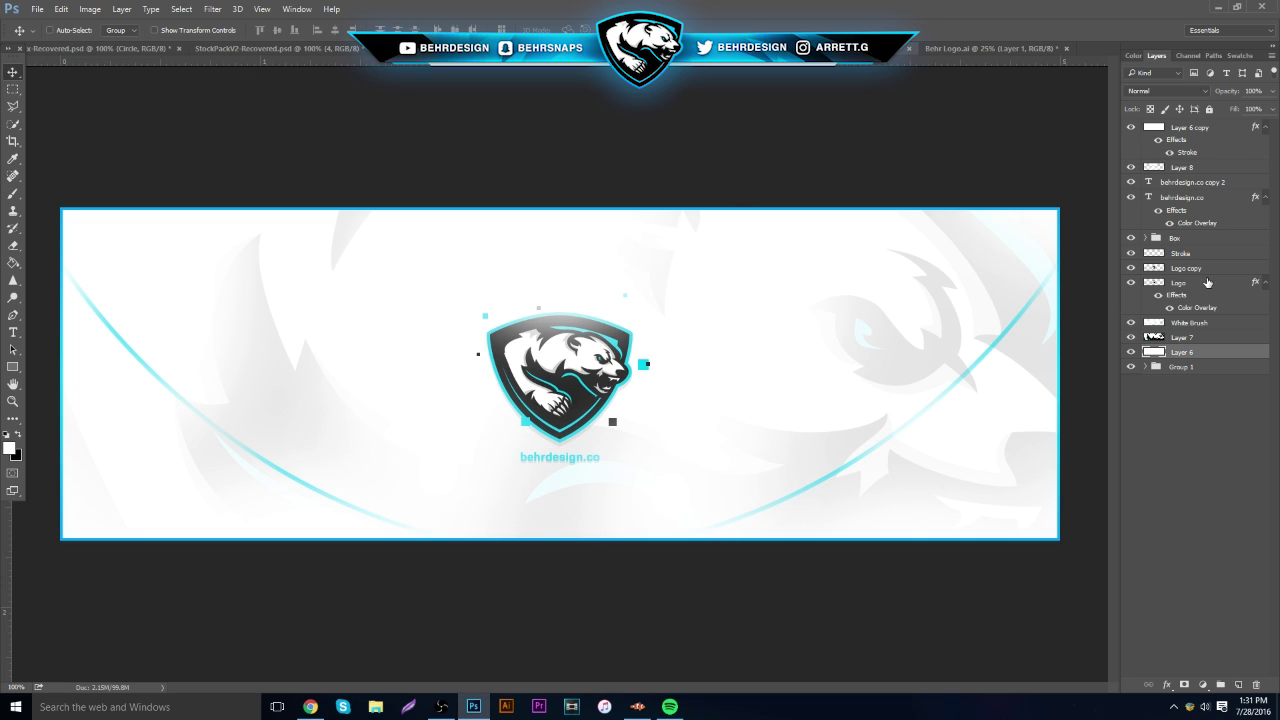
shift+click(1196, 126)
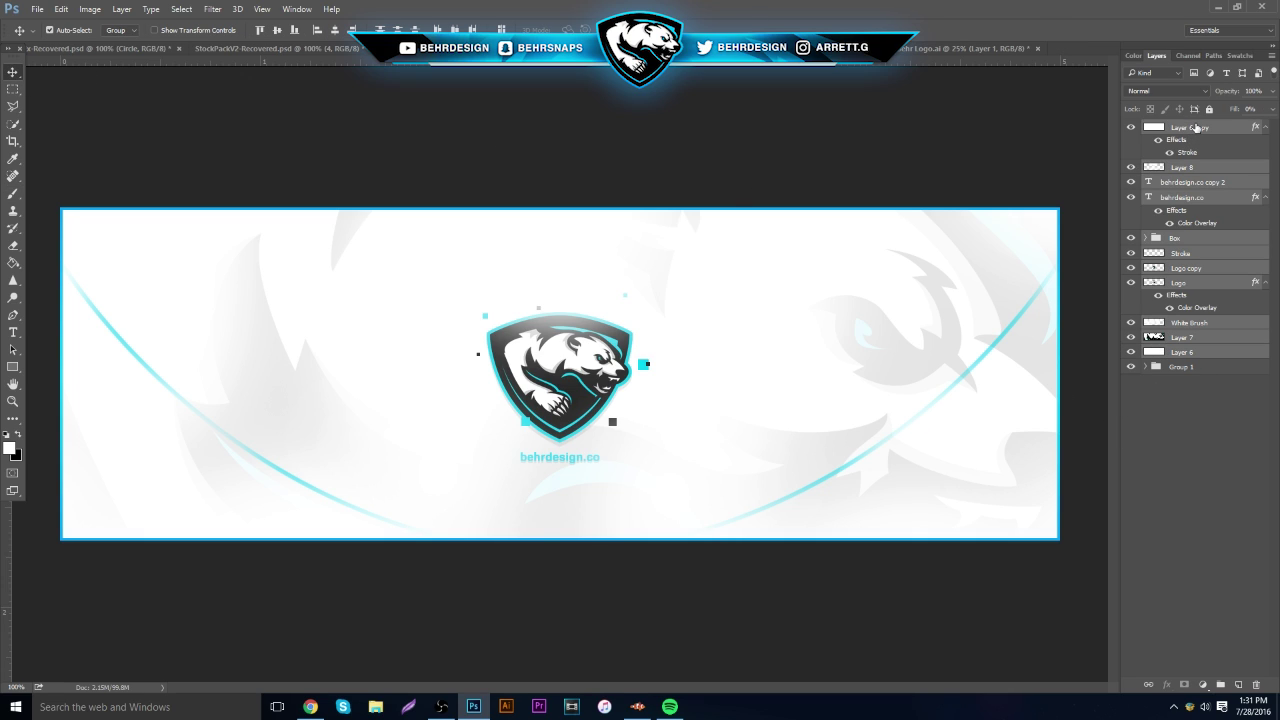
Group the banner layers as Group 2, merge a copy of it, and duplicate that merged layer.
key(ctrl+g)
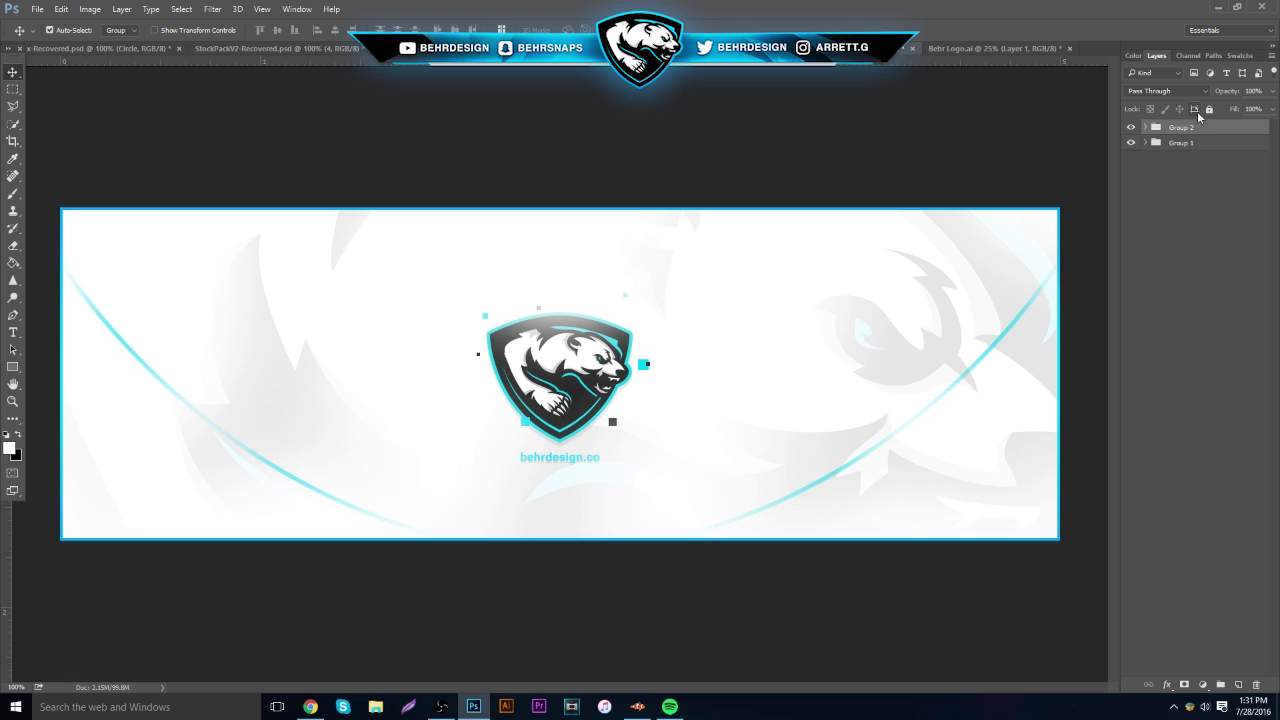
key(ctrl+j)
key(ctrl+e)
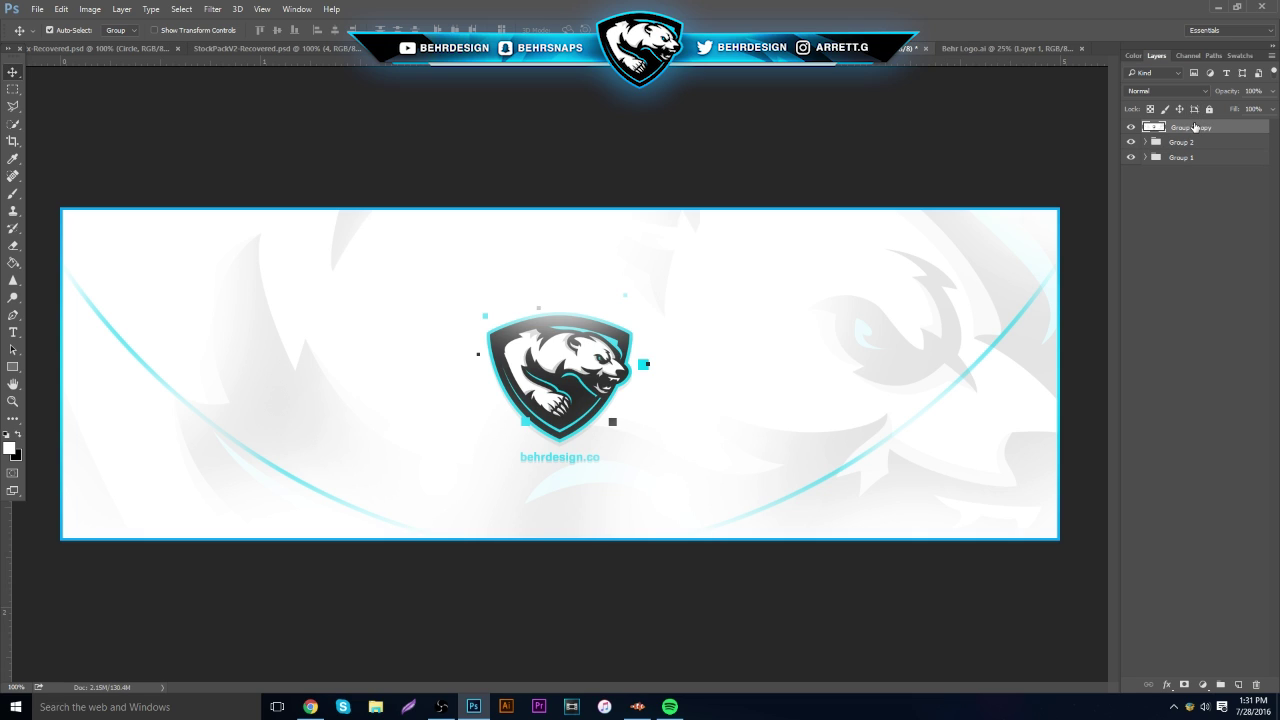
click(1131, 129)
click(1131, 128)
key(ctrl+j)
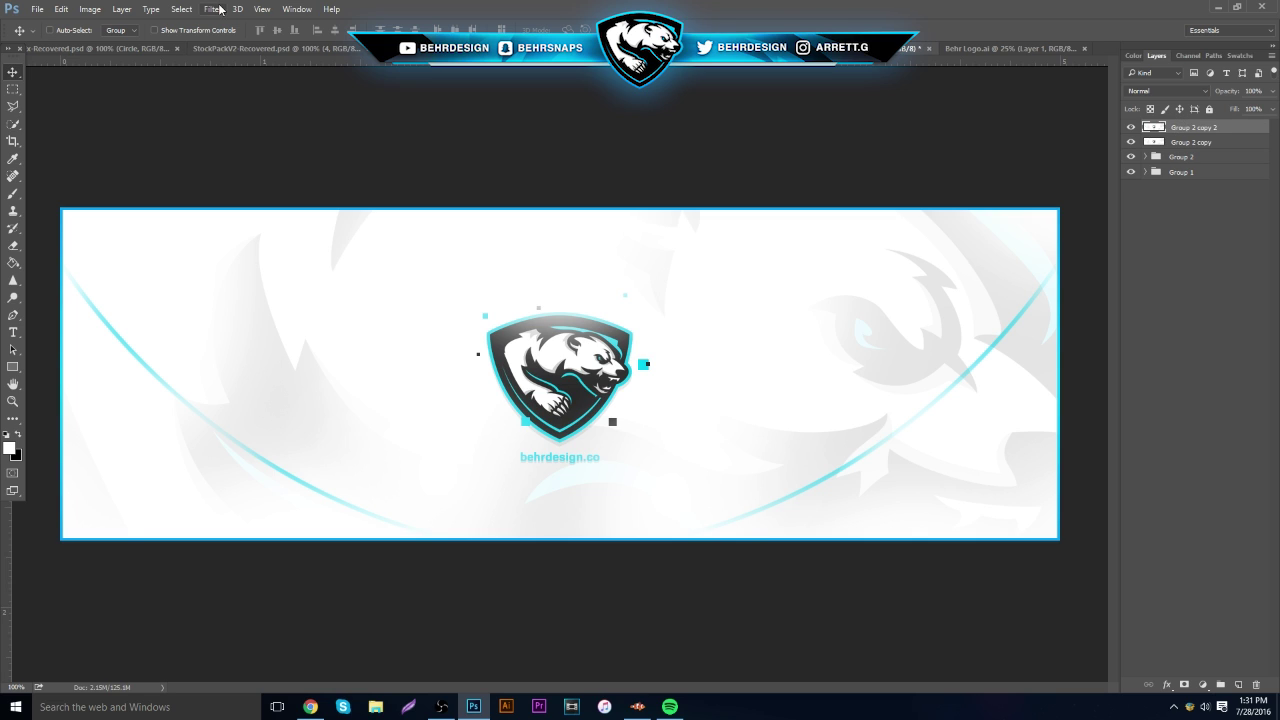
Apply a Mosaic filter with a cell size of 9 square to Group 2 copy 2.
click(212, 9)
mouse_move(302, 190)
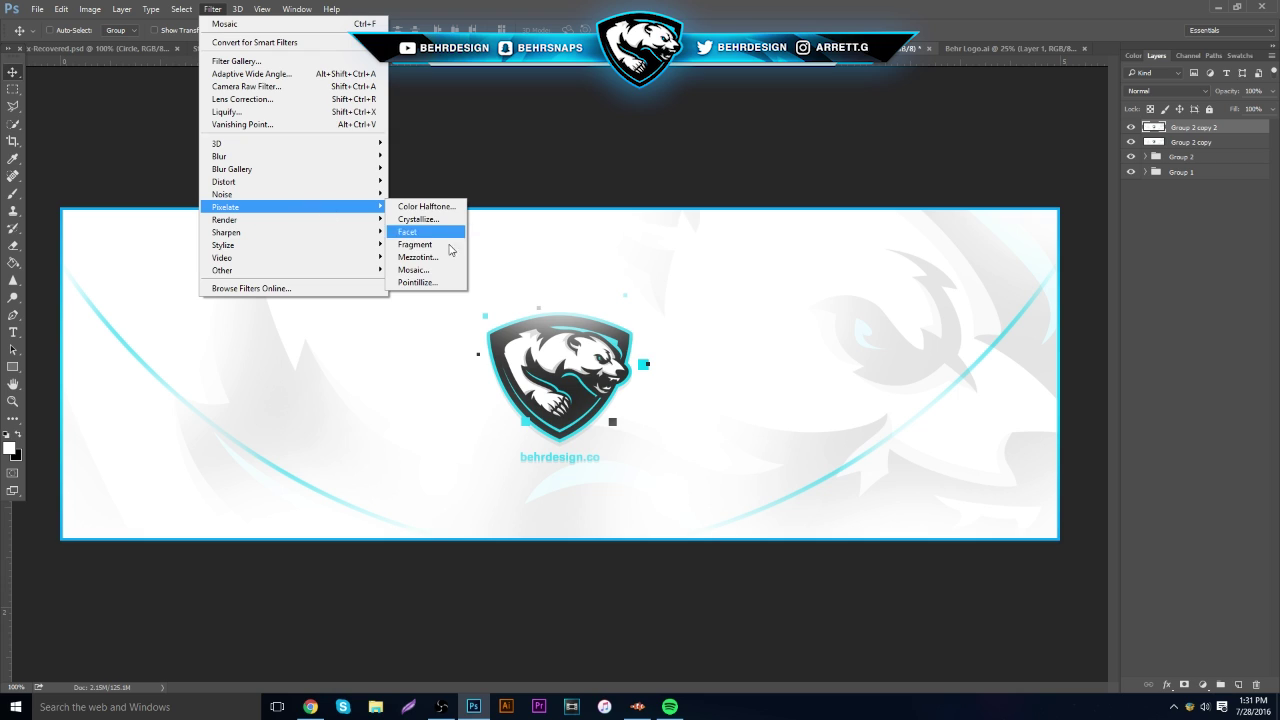
click(427, 271)
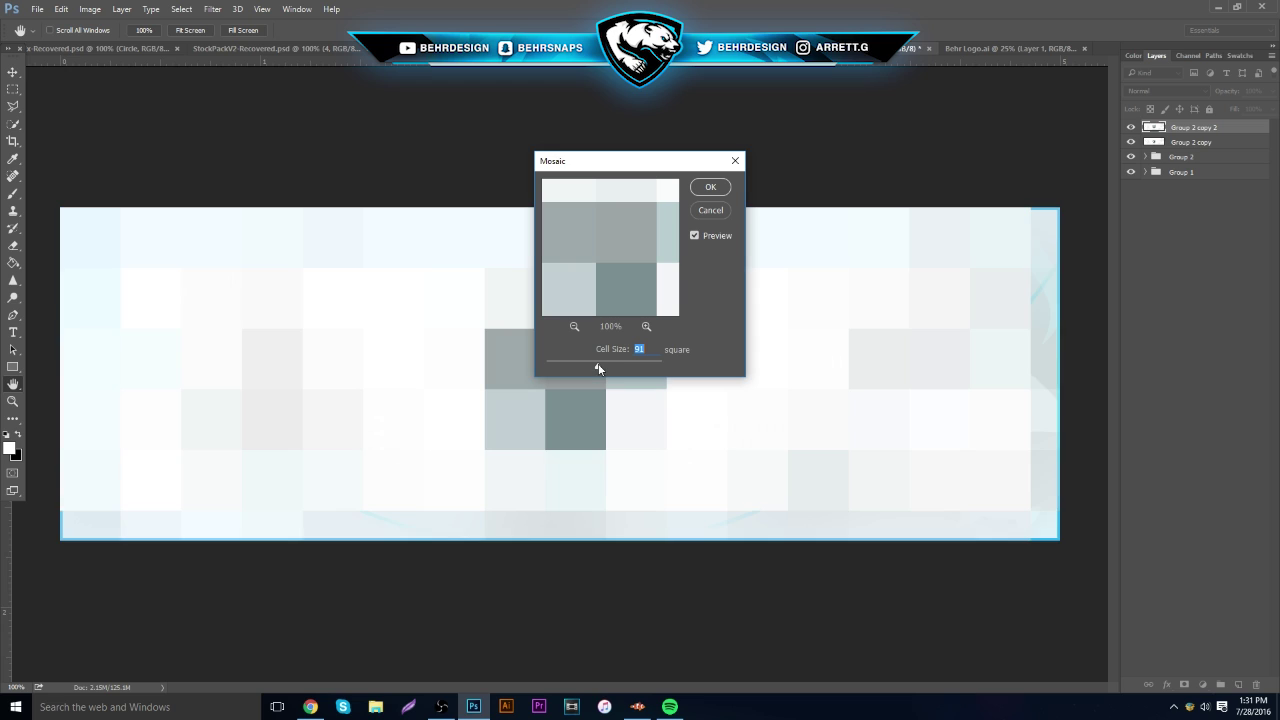
drag(604, 367, 551, 365)
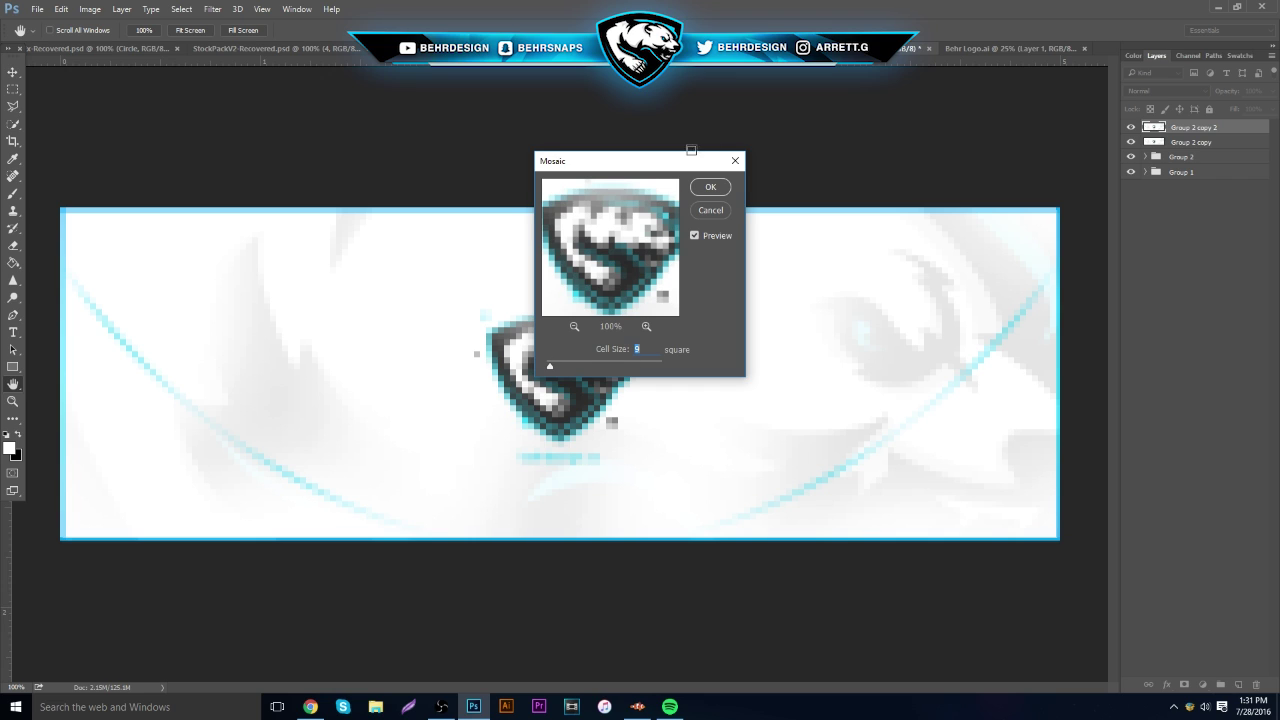
click(709, 188)
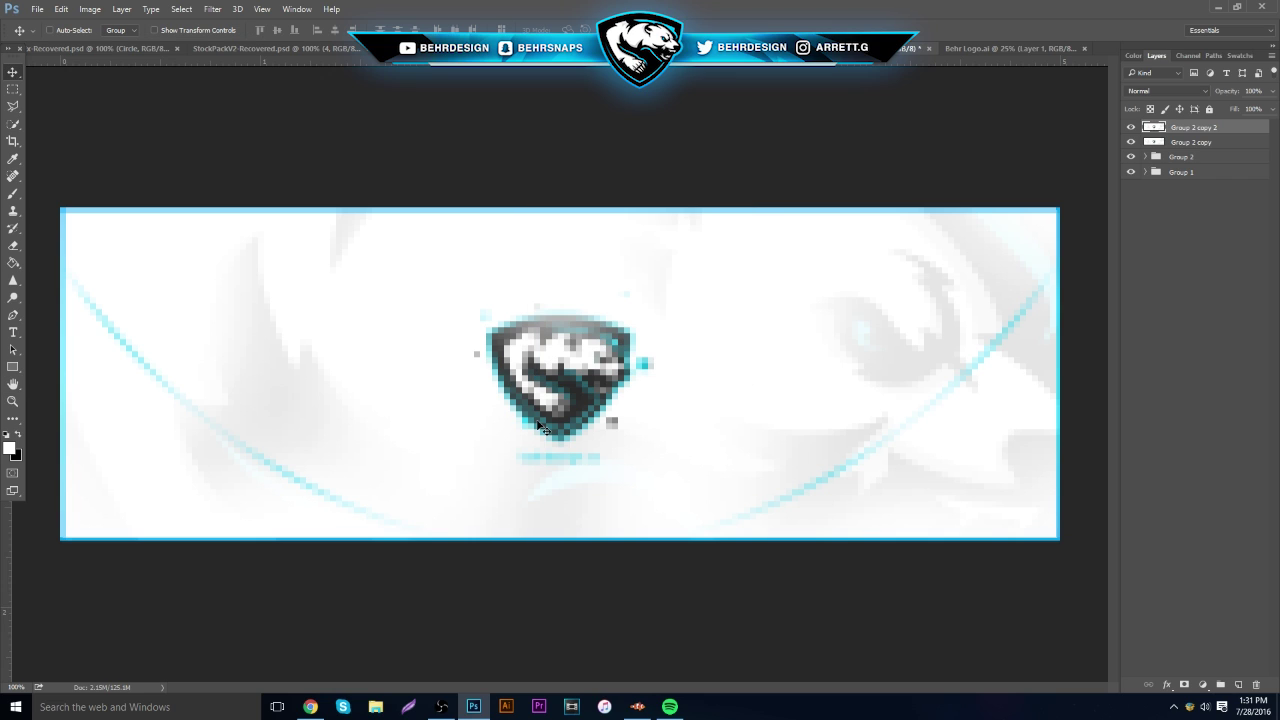
Erase the mosaic copy over the upper-left, right, bottom and logo areas, then select that layer.
click(12, 245)
mouse_move(175, 246)
mouse_down()
mouse_move(240, 419)
mouse_move(123, 299)
mouse_move(187, 375)
mouse_move(239, 410)
mouse_move(326, 412)
mouse_move(380, 445)
mouse_up()
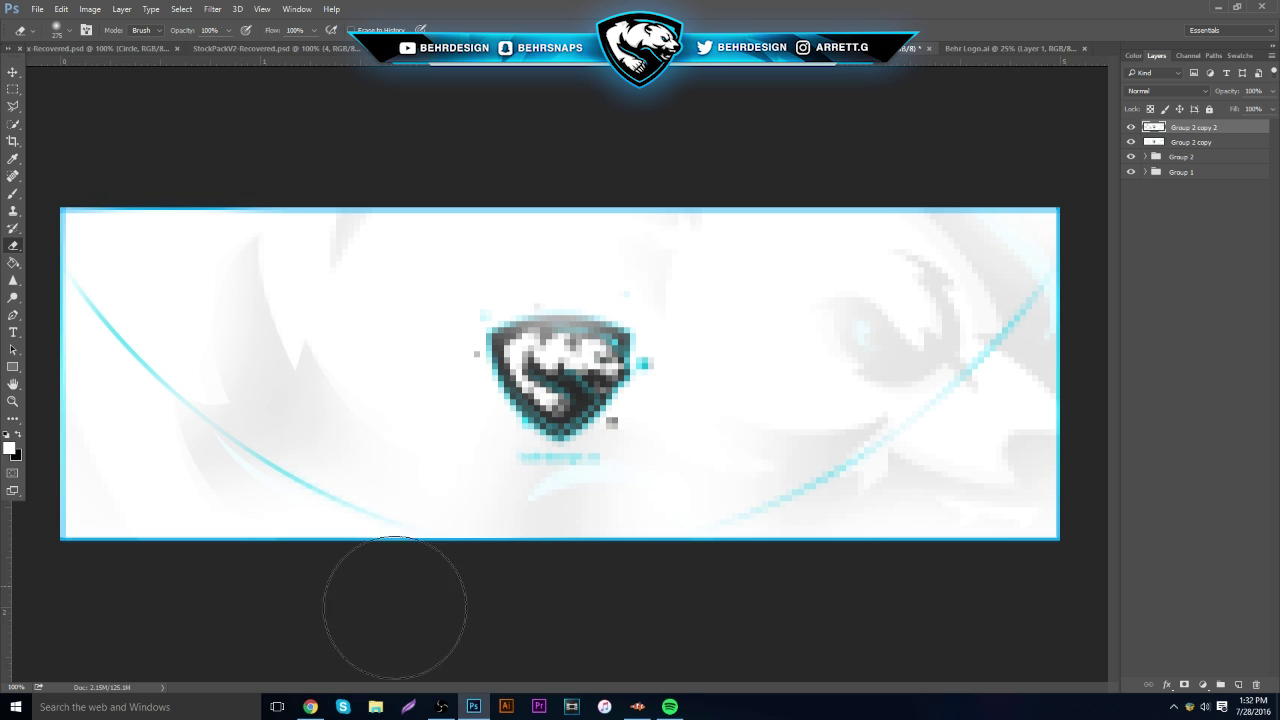
mouse_move(689, 178)
mouse_down()
mouse_move(813, 278)
mouse_move(1100, 339)
mouse_move(1055, 511)
mouse_move(929, 608)
mouse_move(702, 578)
mouse_move(923, 402)
mouse_up()
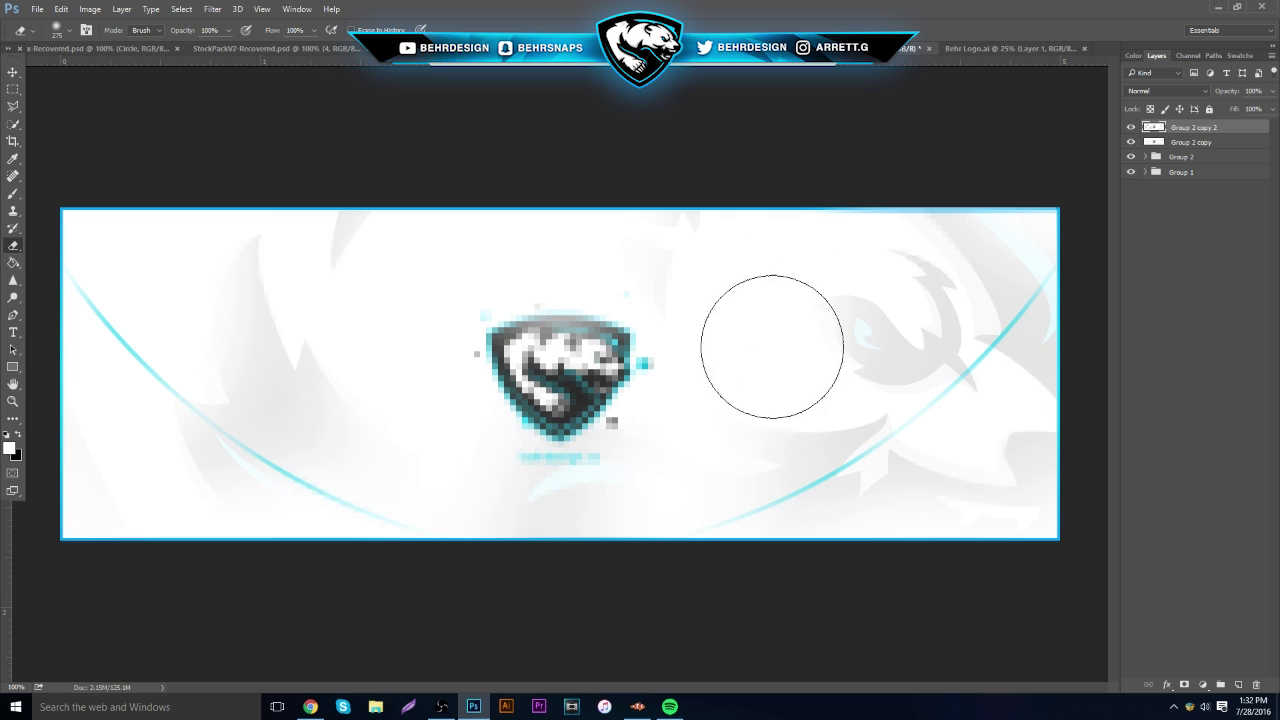
mouse_move(442, 325)
mouse_down()
mouse_move(497, 327)
mouse_move(567, 292)
mouse_move(461, 352)
mouse_move(483, 350)
mouse_move(569, 287)
mouse_move(481, 409)
mouse_move(557, 305)
mouse_move(403, 434)
mouse_move(523, 509)
mouse_move(541, 539)
mouse_up()
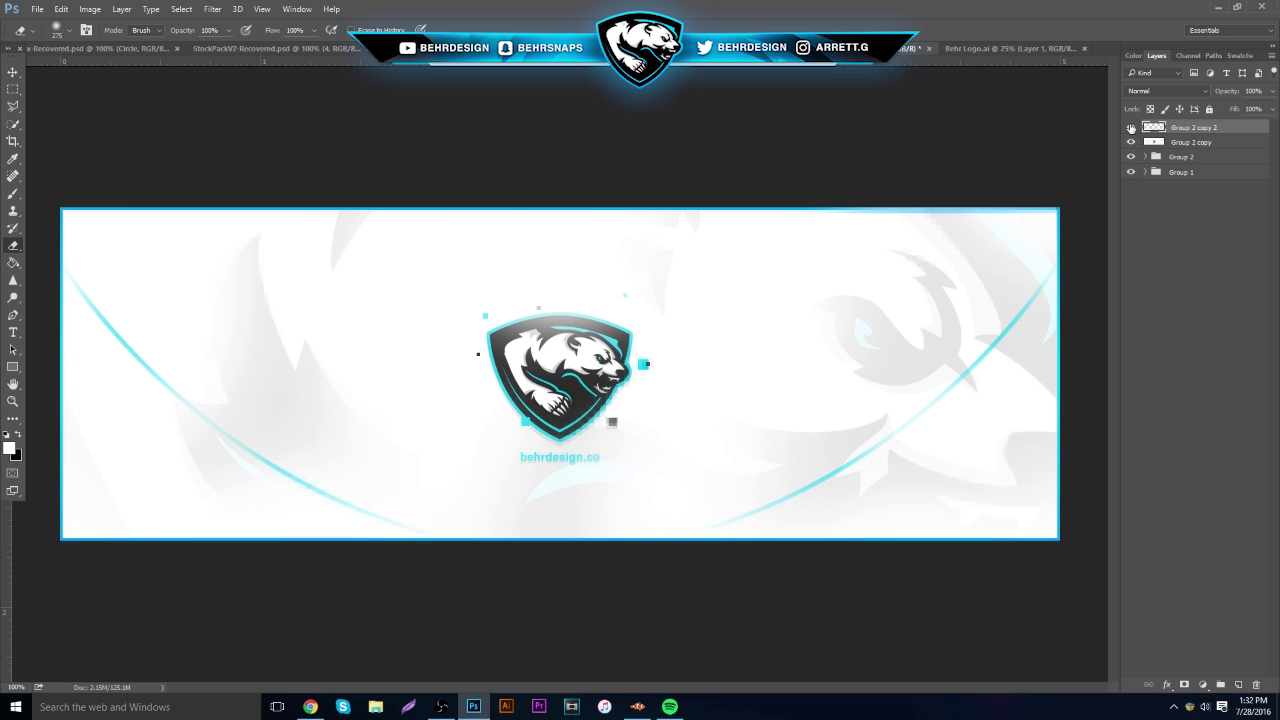
click(1204, 143)
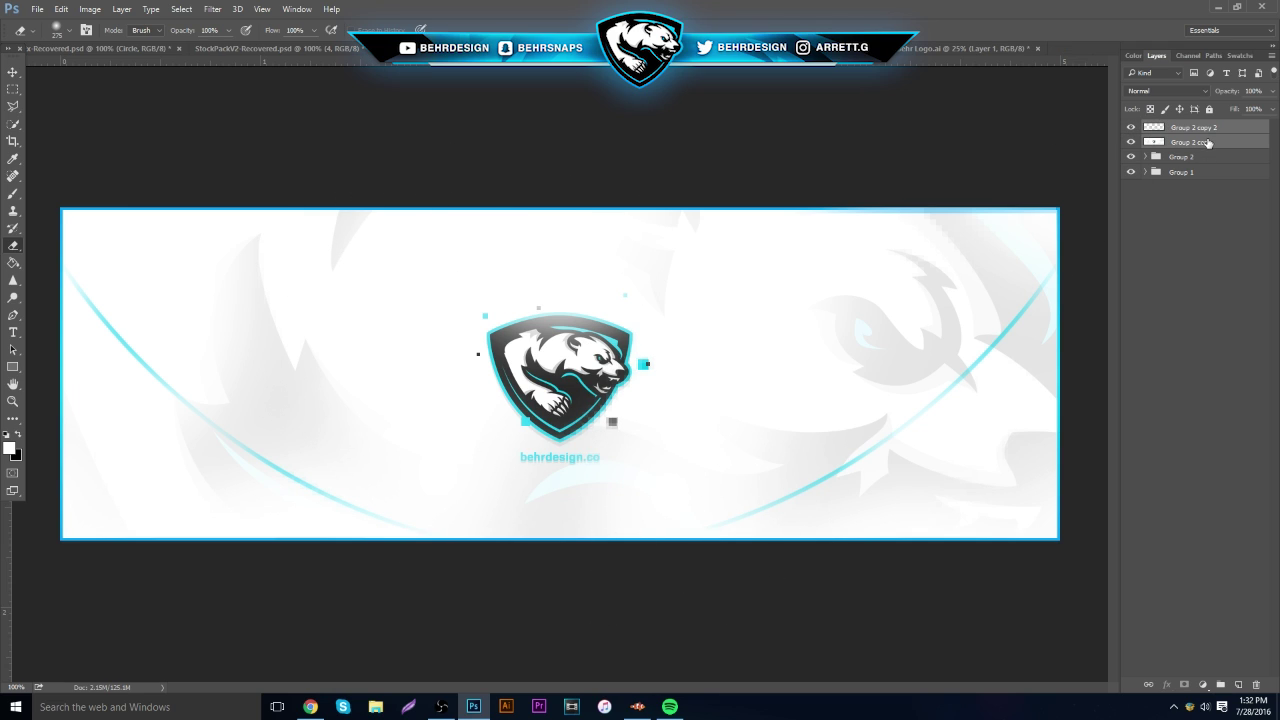
Merge the mosaic layer down, duplicate the logo layer and give it a 1.8-pixel Gaussian Blur.
key(Delete)
key(ctrl+j)
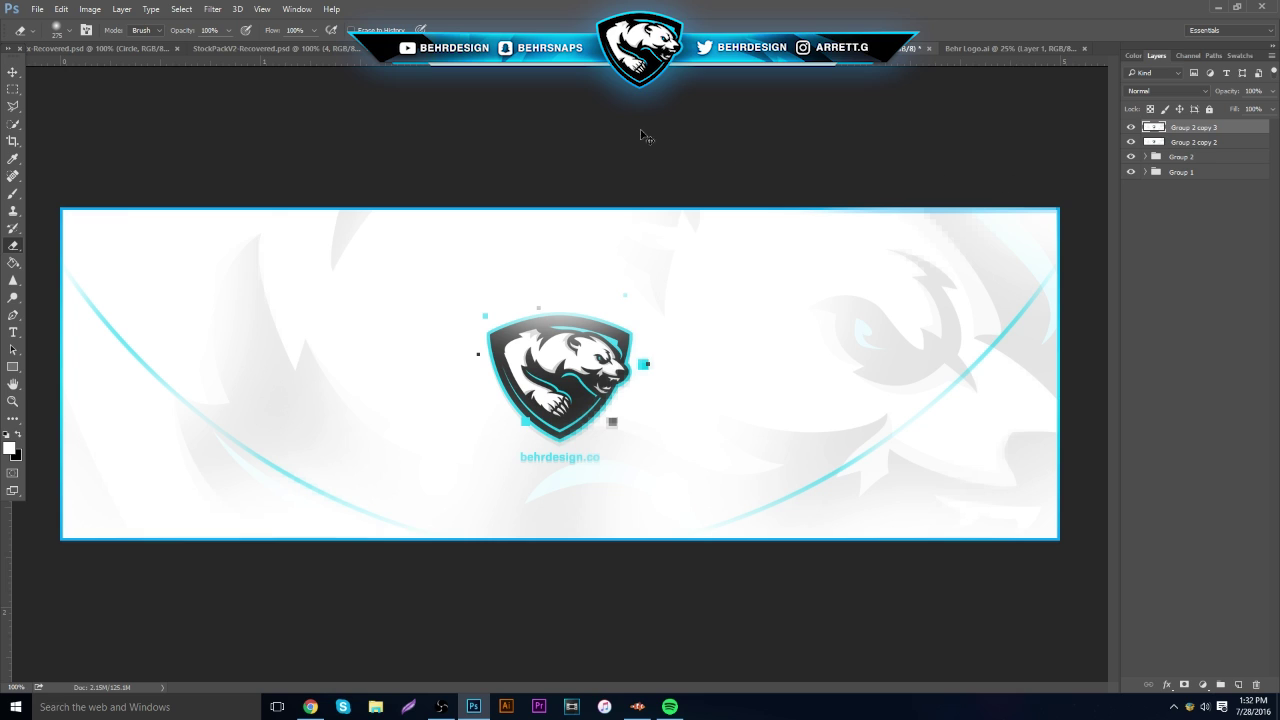
click(212, 9)
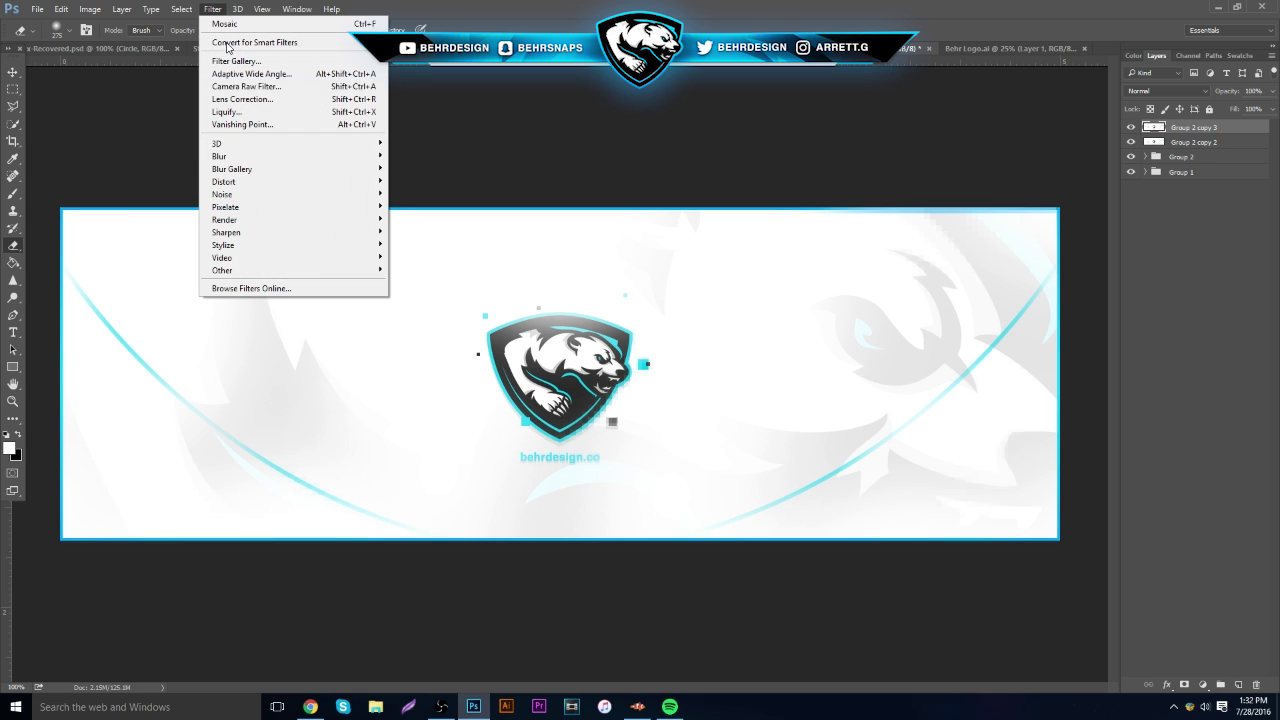
mouse_move(278, 162)
click(390, 206)
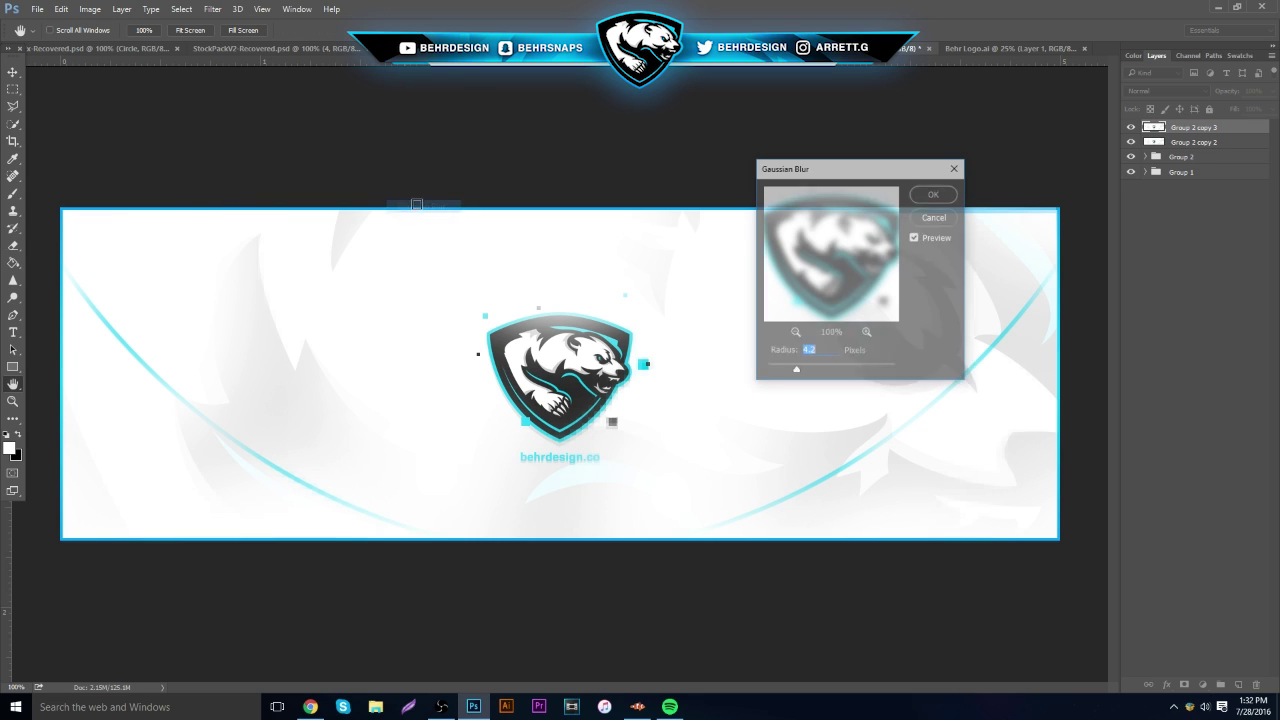
drag(791, 371, 778, 370)
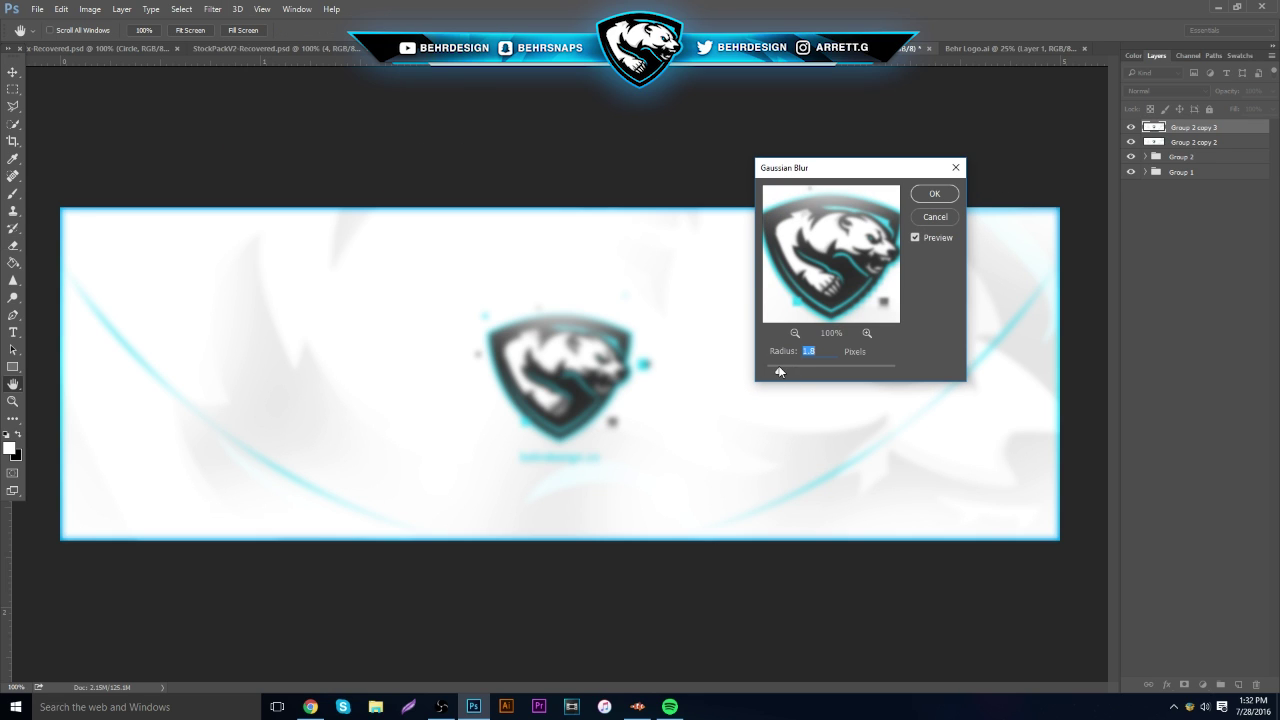
click(934, 194)
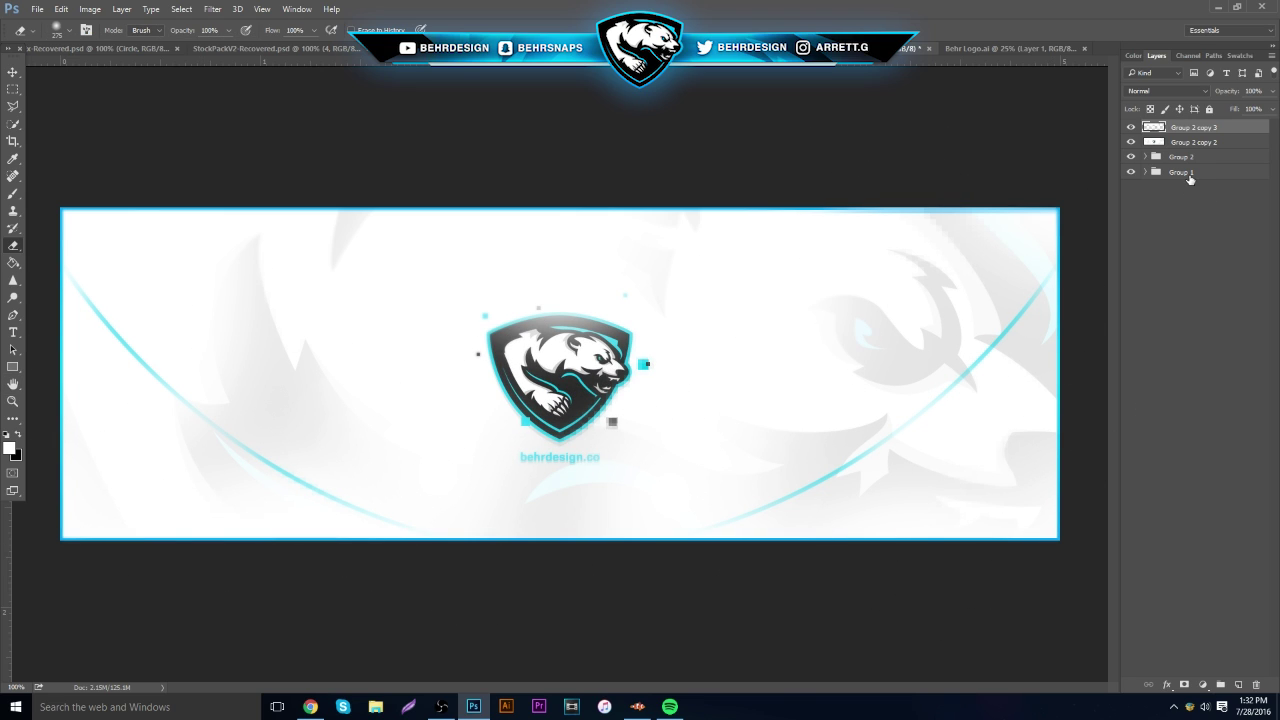
Merge the blurred copy down and duplicate the result as Group 2 copy 4.
shift+click(1195, 143)
key(ctrl+e)
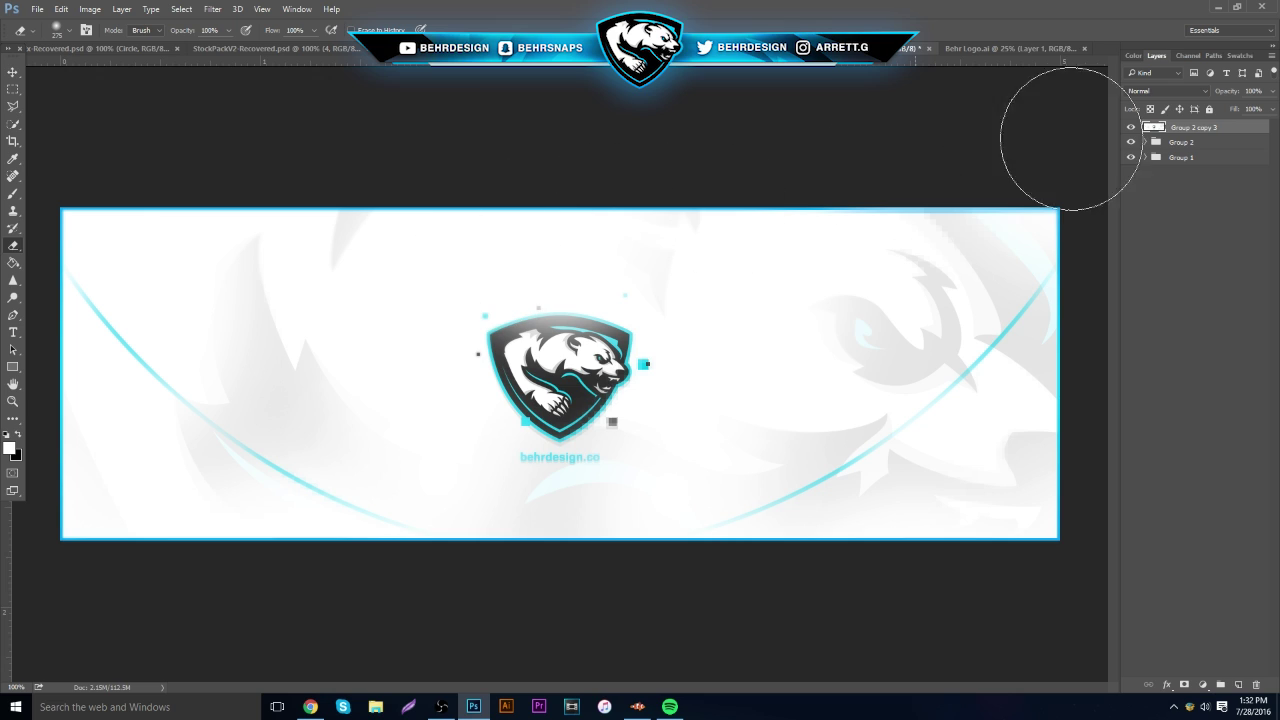
key(ctrl+j)
click(212, 9)
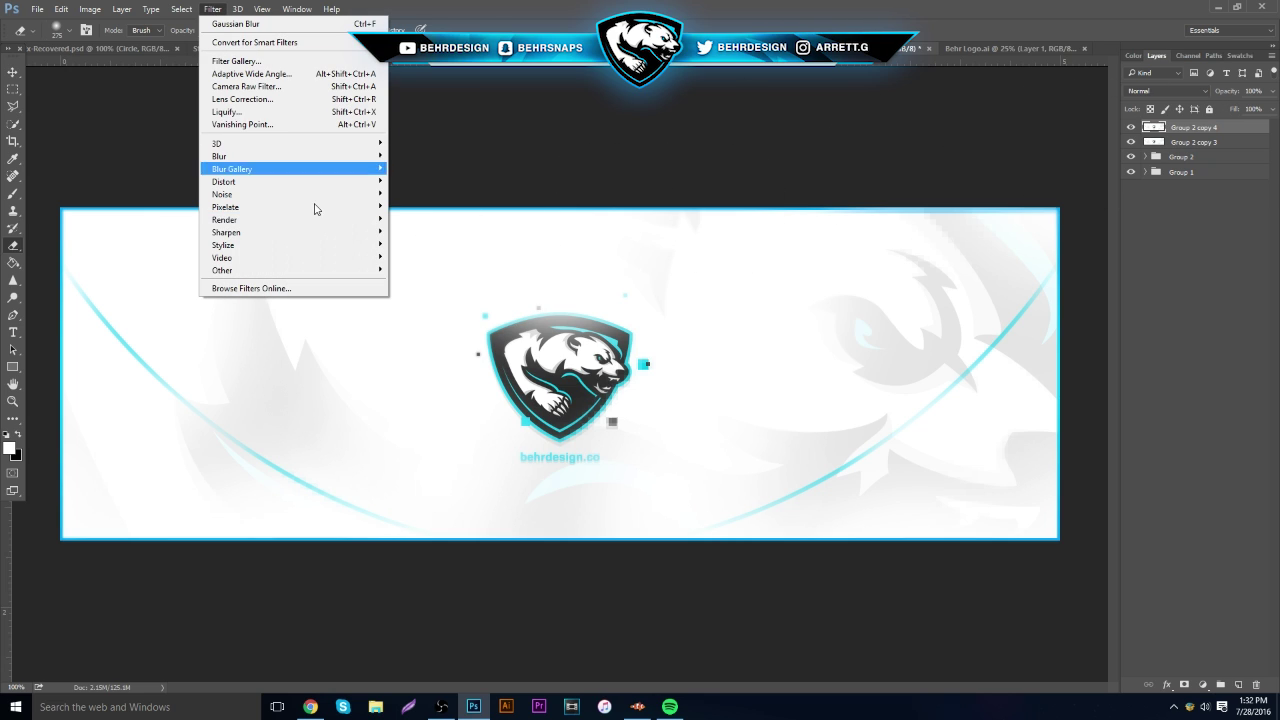
Apply a Median noise filter with a radius of 6 pixels to the new logo copy.
mouse_move(317, 220)
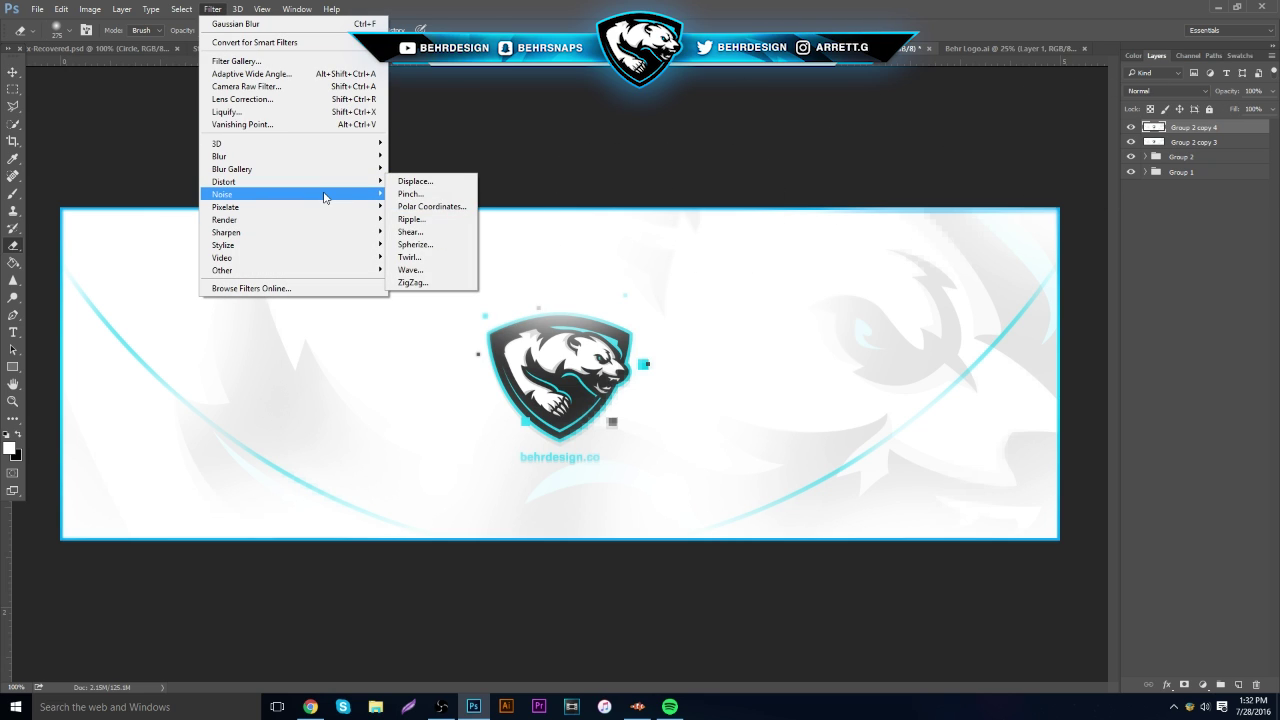
mouse_move(330, 194)
click(460, 232)
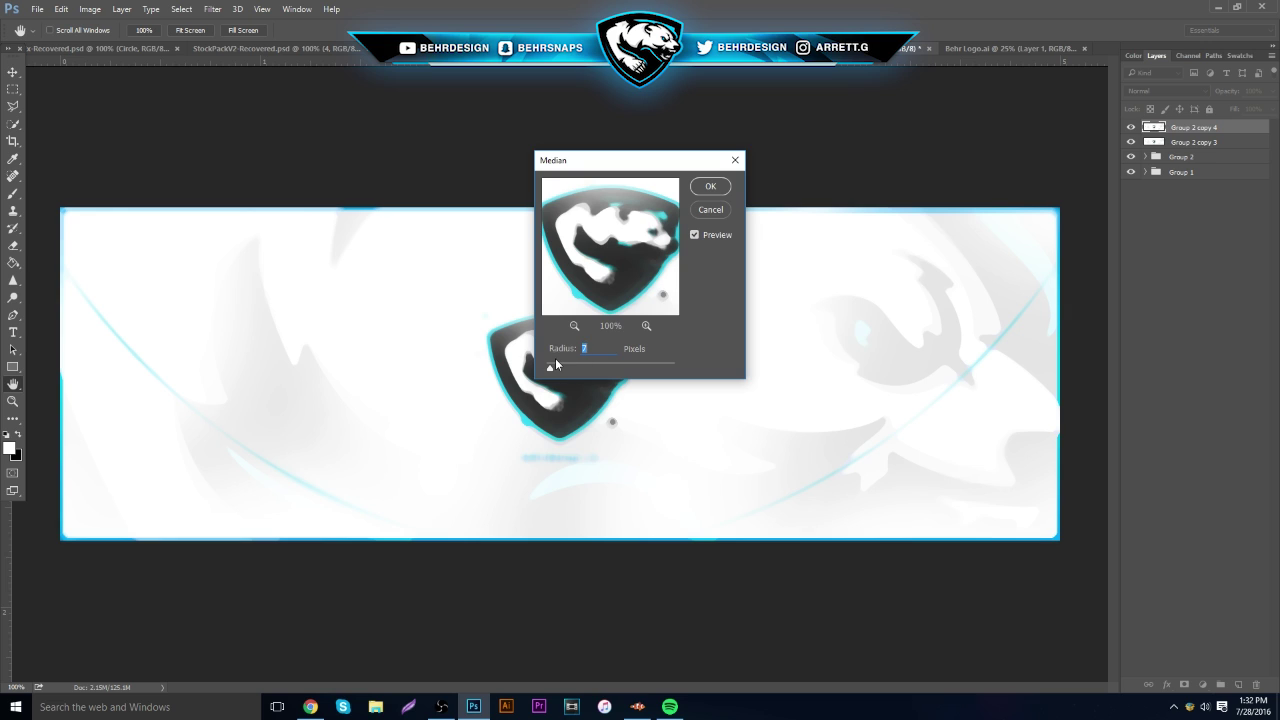
drag(555, 369, 549, 369)
click(711, 187)
Erase the median effect over the logo, delete that copy layer, and switch to x-Recovered.psd.
key(e)
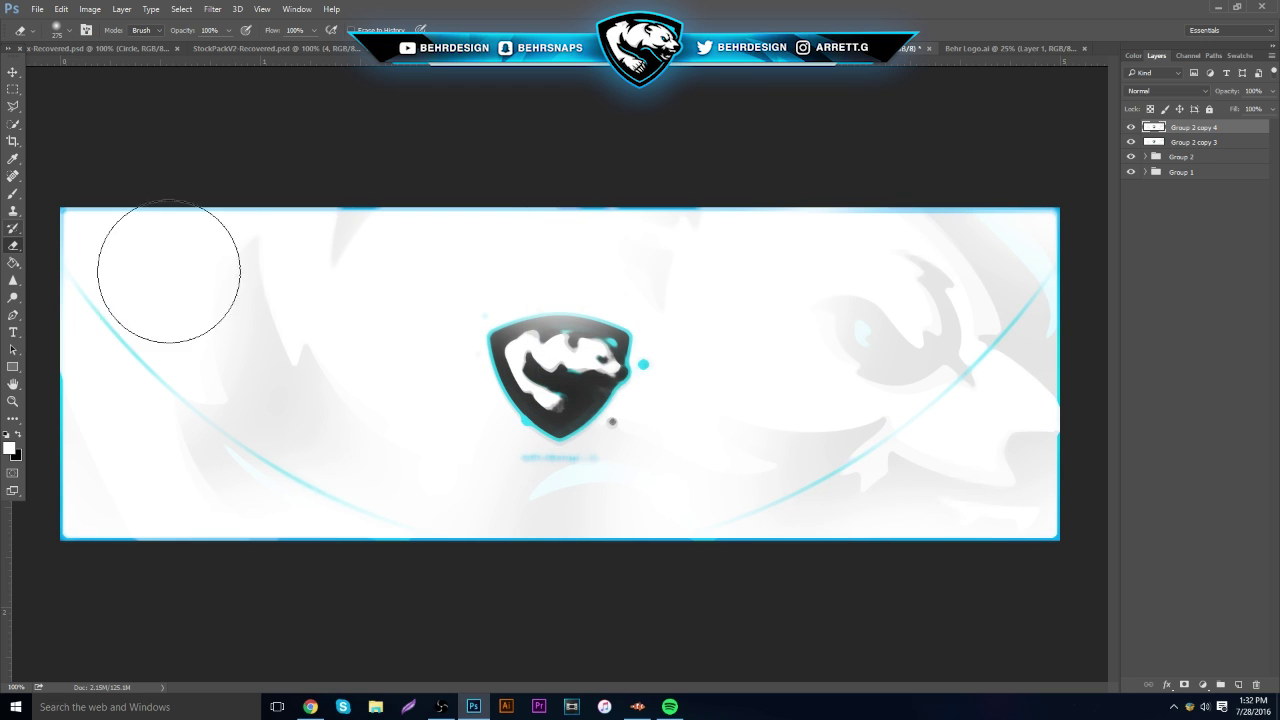
mouse_move(567, 267)
mouse_down()
mouse_move(667, 386)
mouse_move(744, 514)
mouse_move(578, 550)
mouse_move(565, 506)
mouse_move(578, 458)
mouse_move(576, 530)
mouse_move(393, 489)
mouse_up()
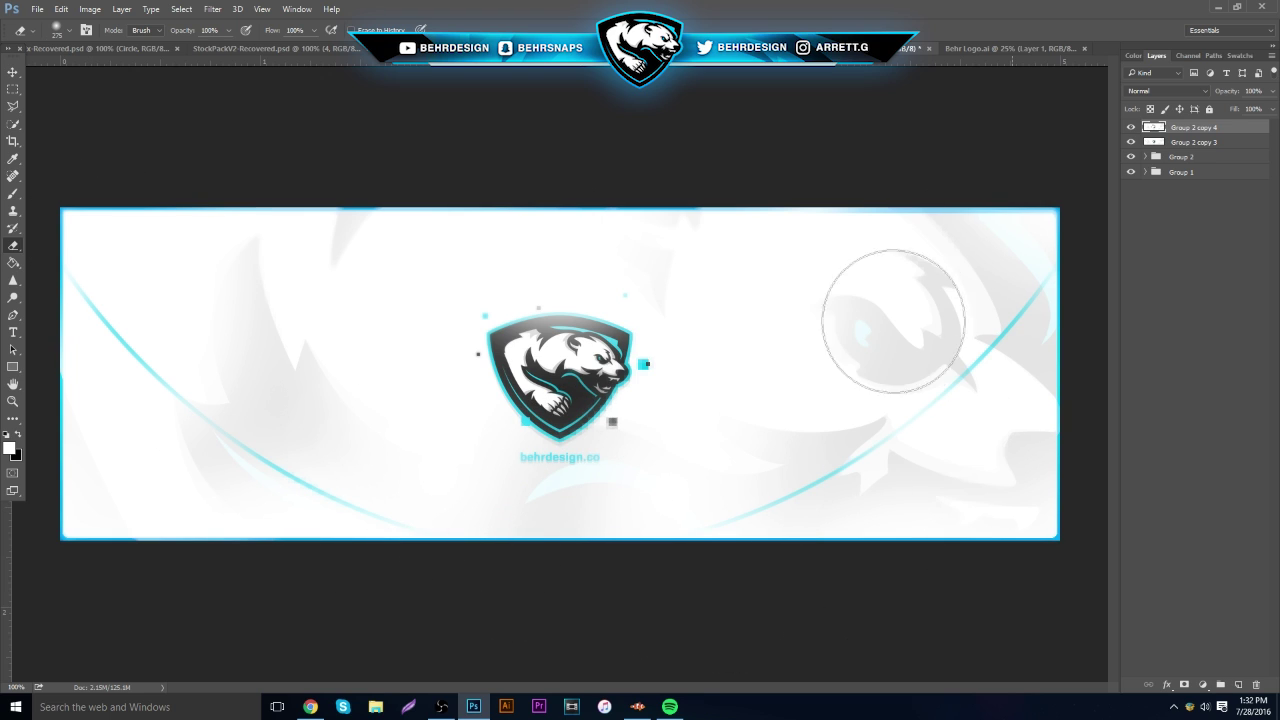
click(1255, 685)
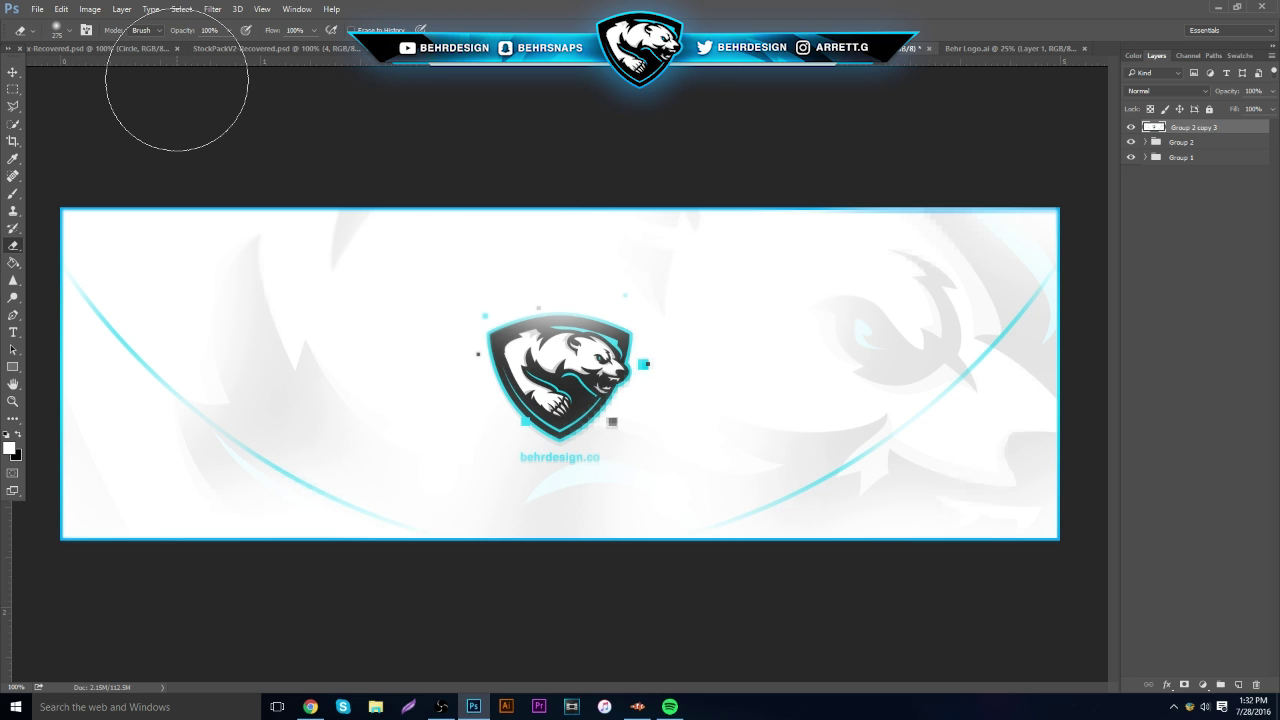
click(98, 49)
Drag light-leak layer 4 from the StockPackV2 document into the banner, blended in Screen mode.
key(v)
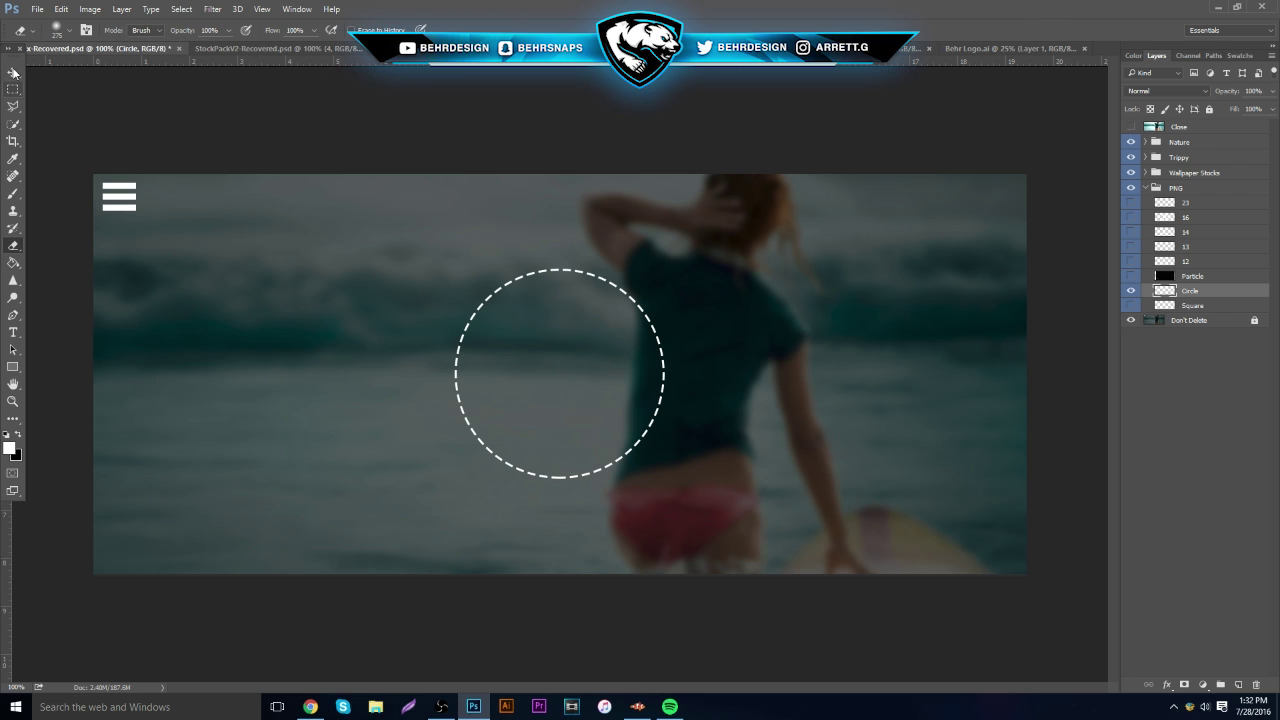
click(237, 49)
drag(685, 286, 495, 336)
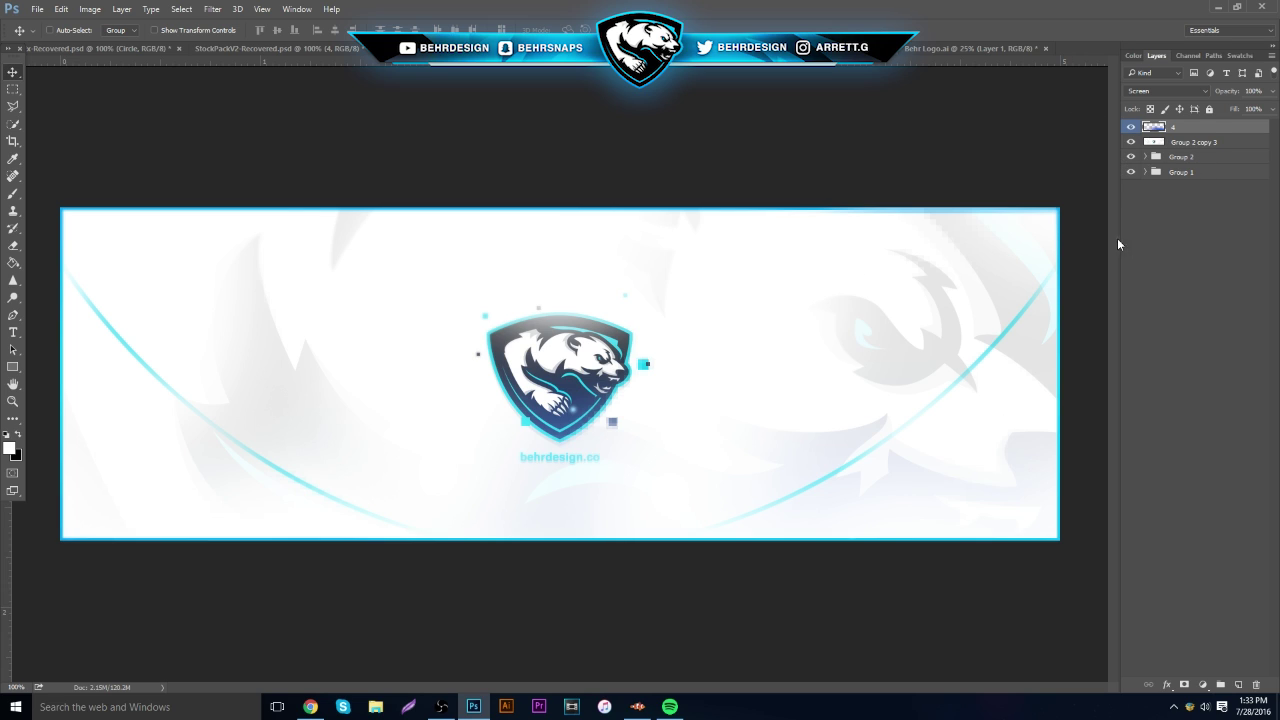
Add a Hue/Saturation adjustment layer and try shifting the accent hue toward red.
click(1204, 686)
click(1204, 686)
click(1204, 686)
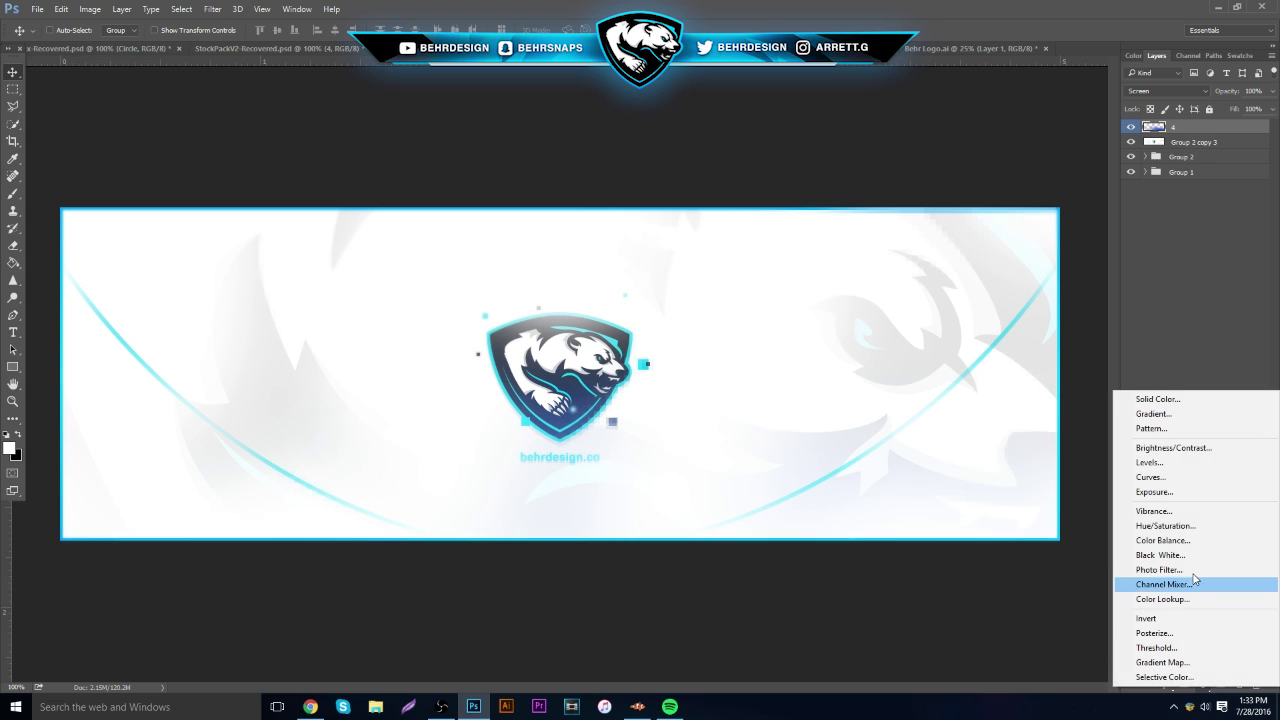
click(1199, 529)
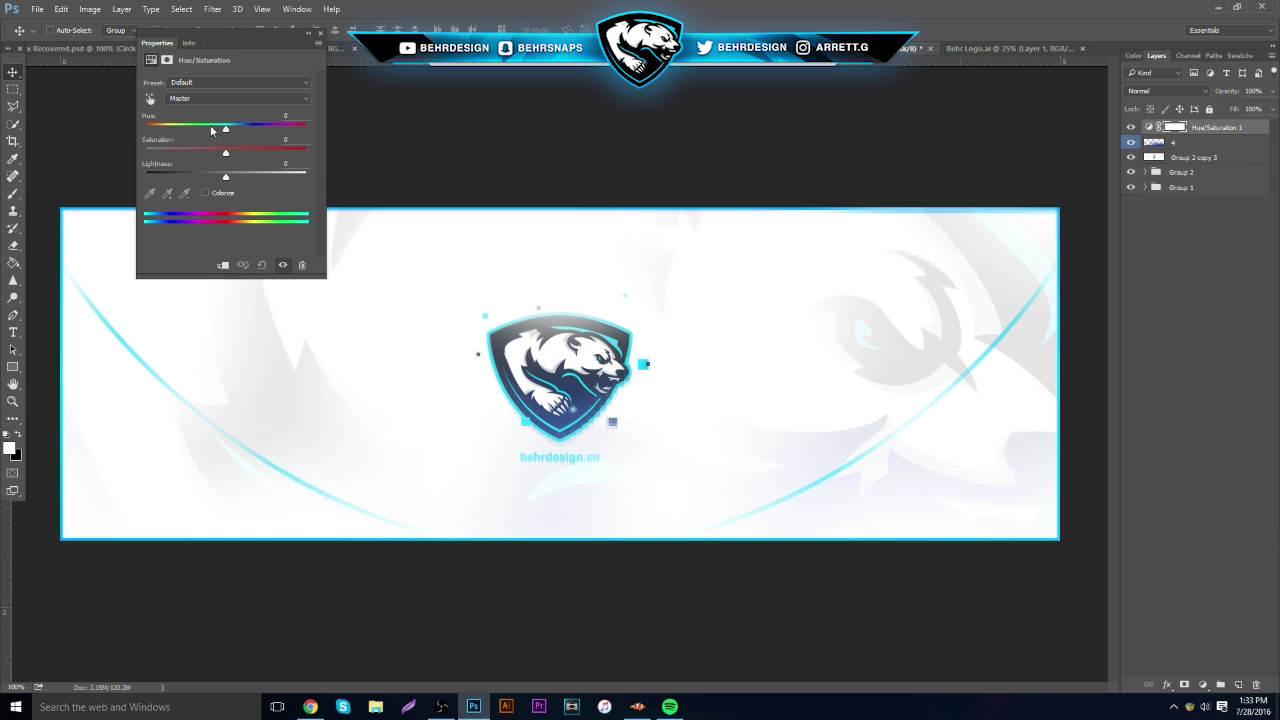
drag(229, 128, 193, 128)
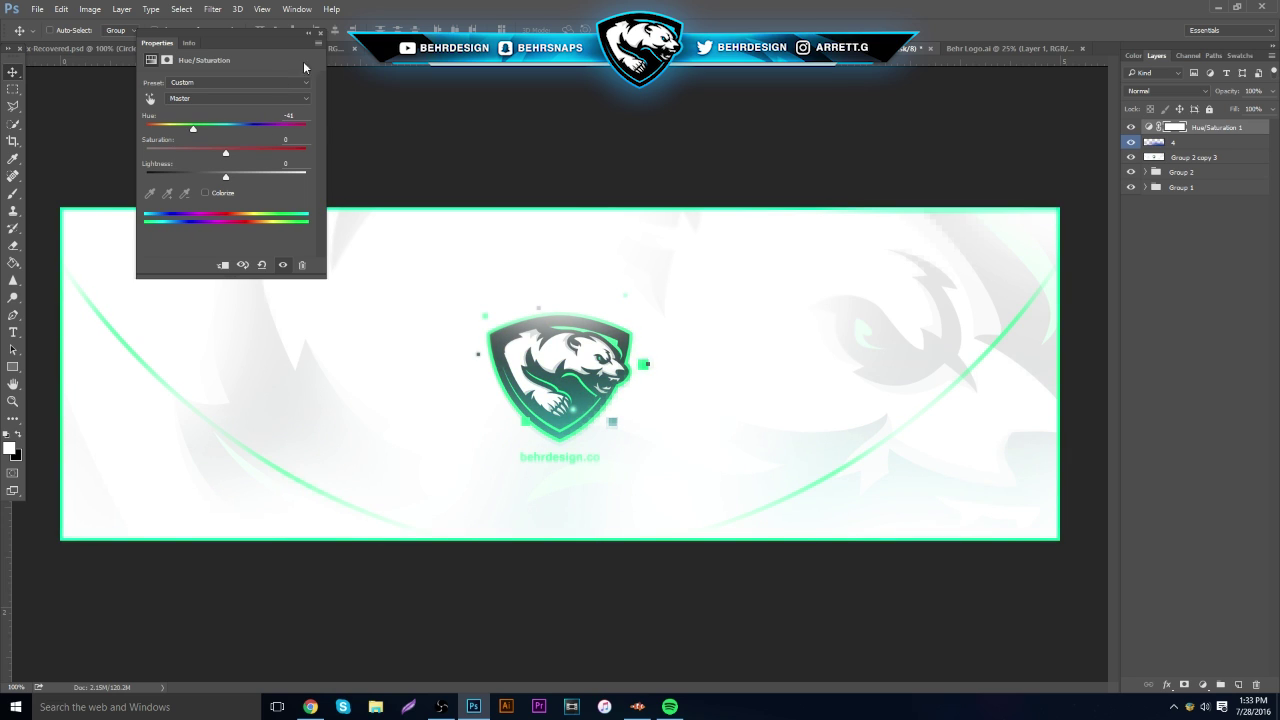
click(310, 35)
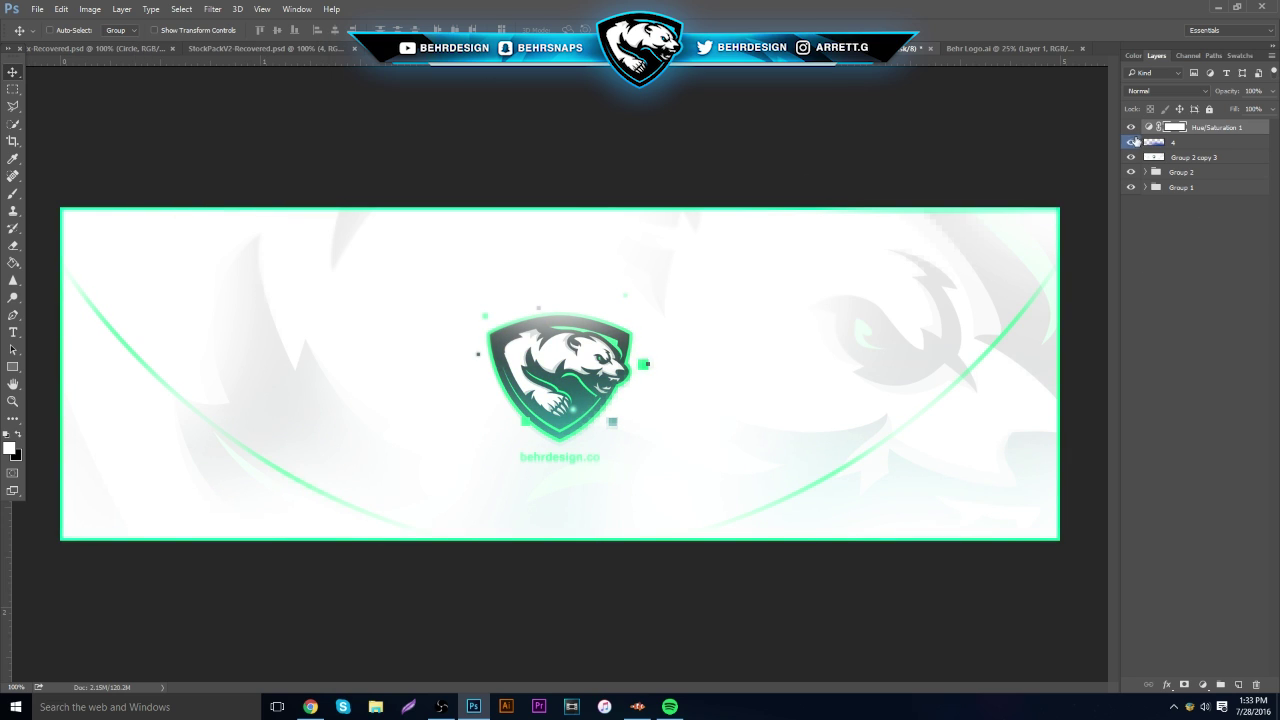
Hide light-leak layer 4, cycle the accent hues, then undo back to the original blue.
click(1133, 142)
double_click(1150, 127)
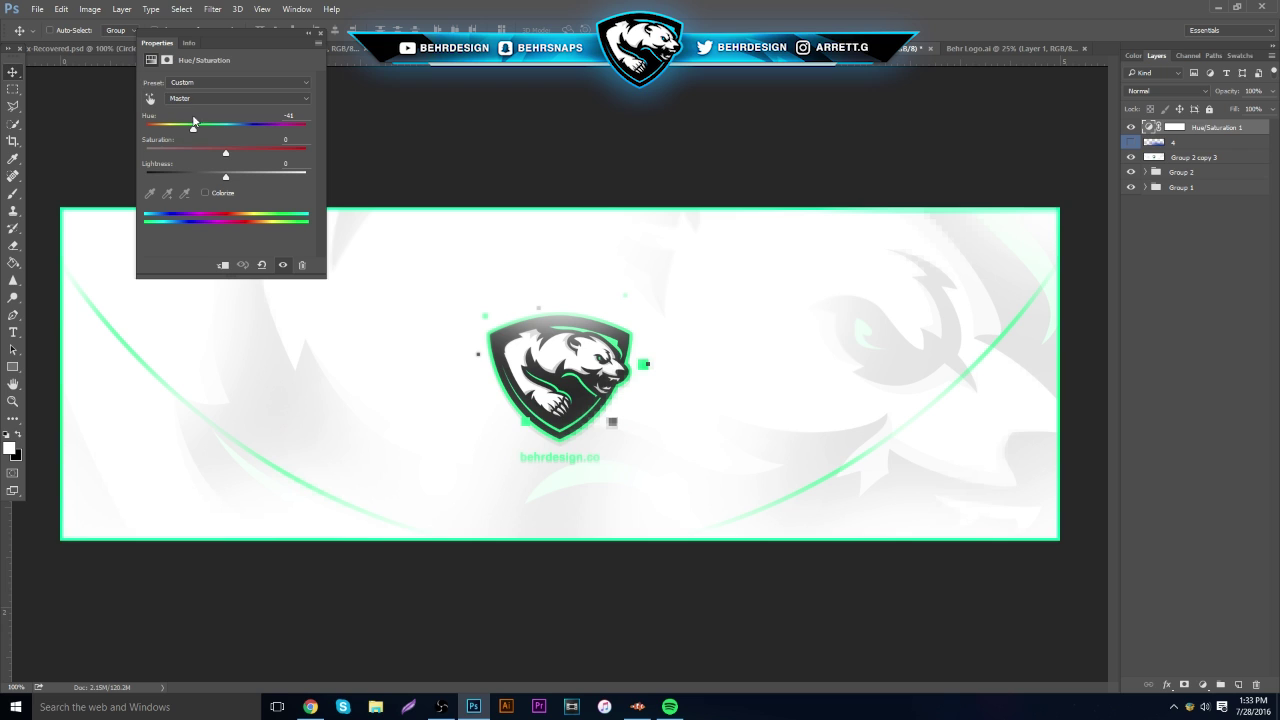
drag(196, 131, 323, 150)
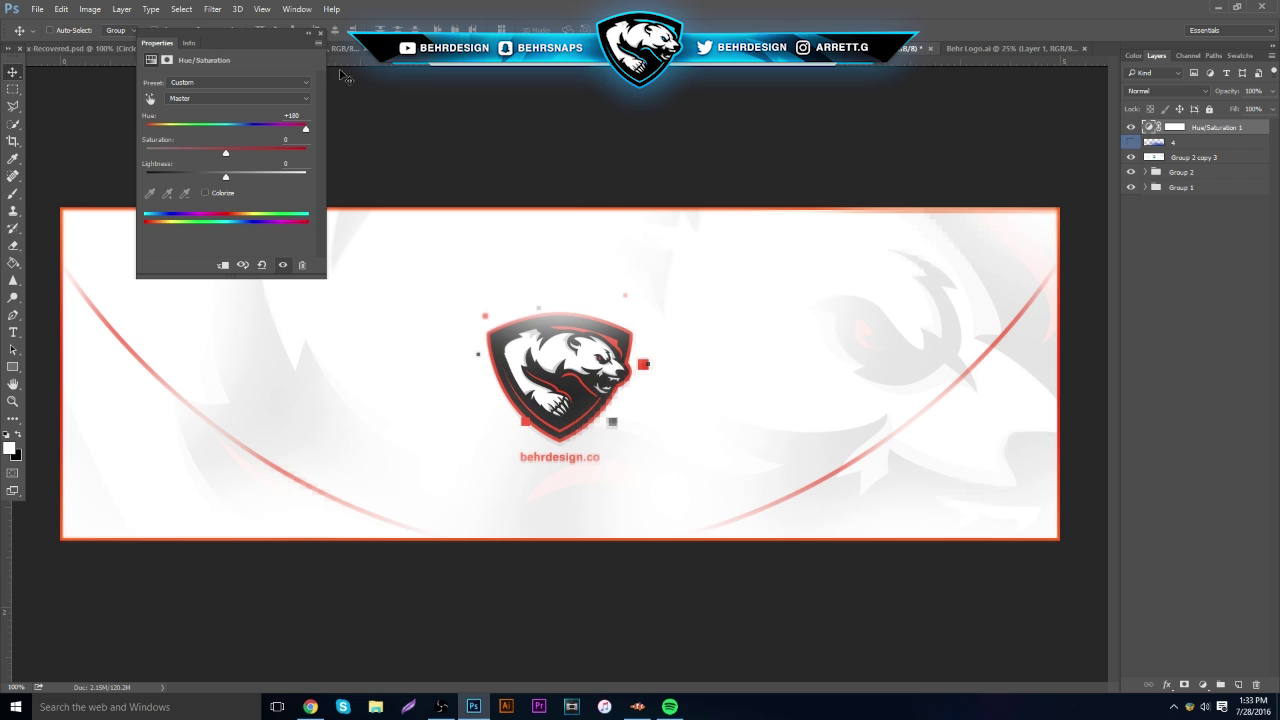
key(ctrl+z)
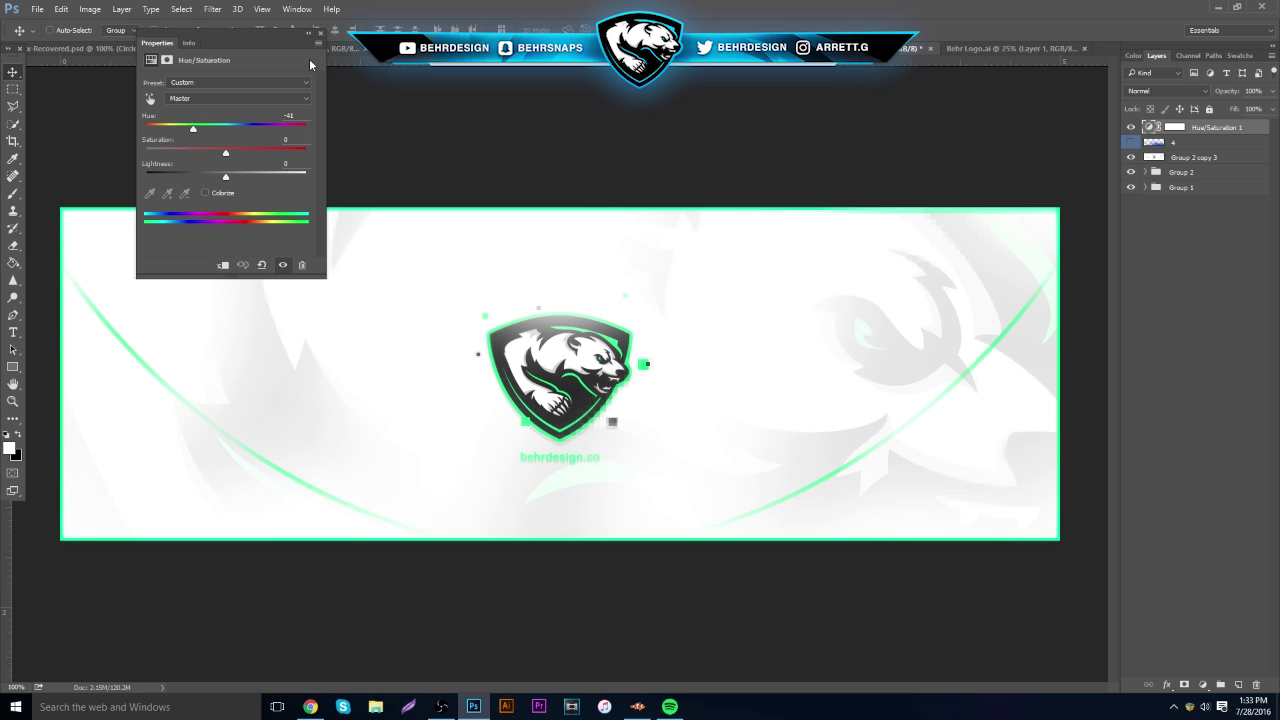
click(320, 34)
key(ctrl+z)
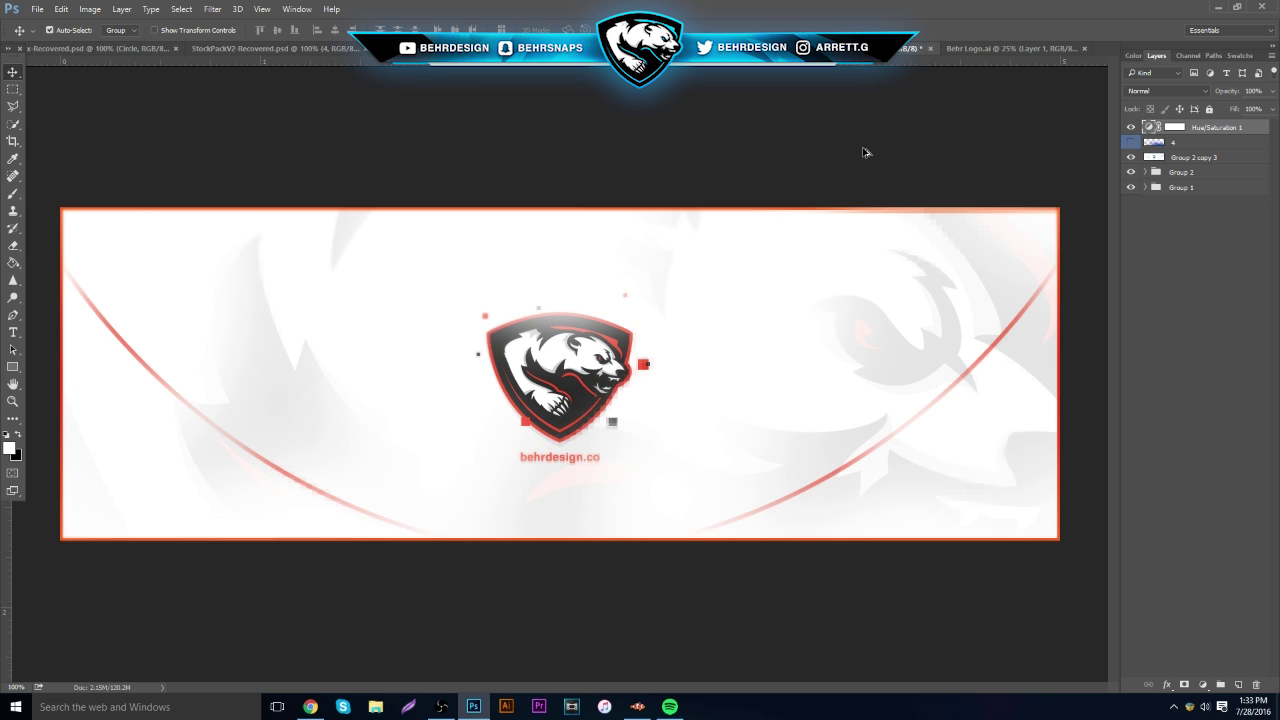
key(ctrl+alt+z)
key(ctrl+alt+z)
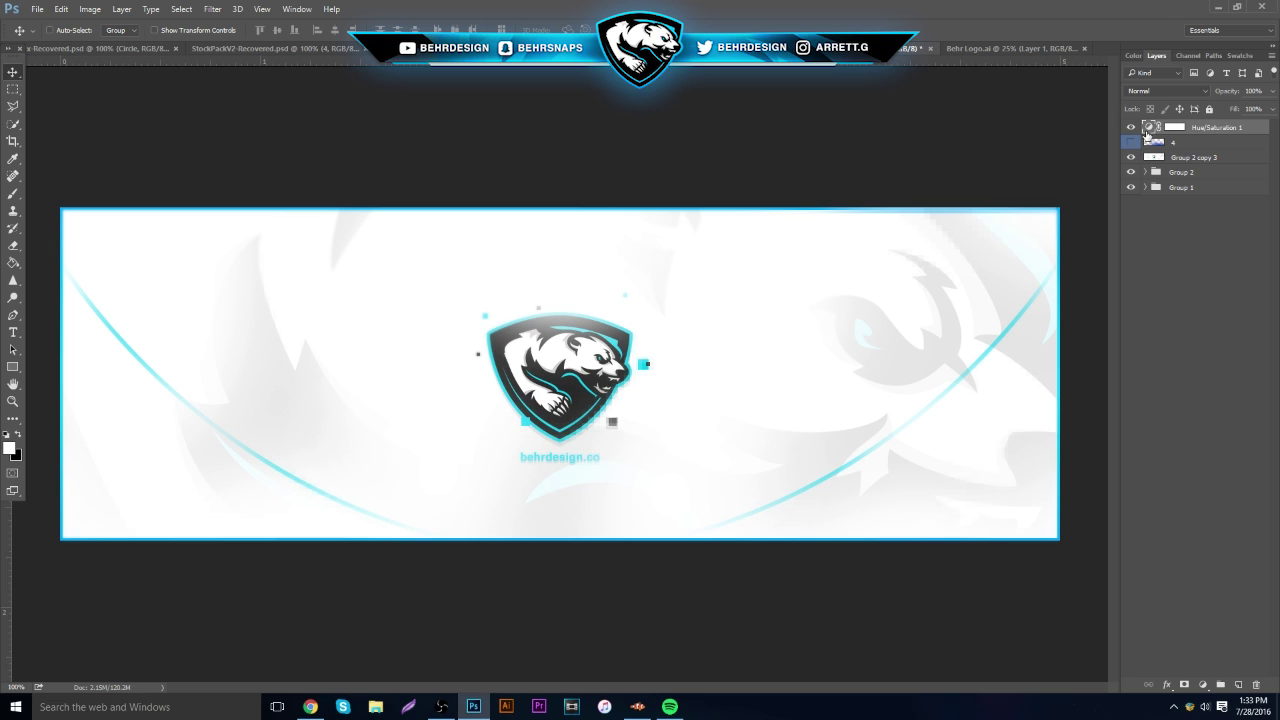
Test saturation at about +98 and a near-white lightness, undoing both to keep default values.
double_click(1148, 128)
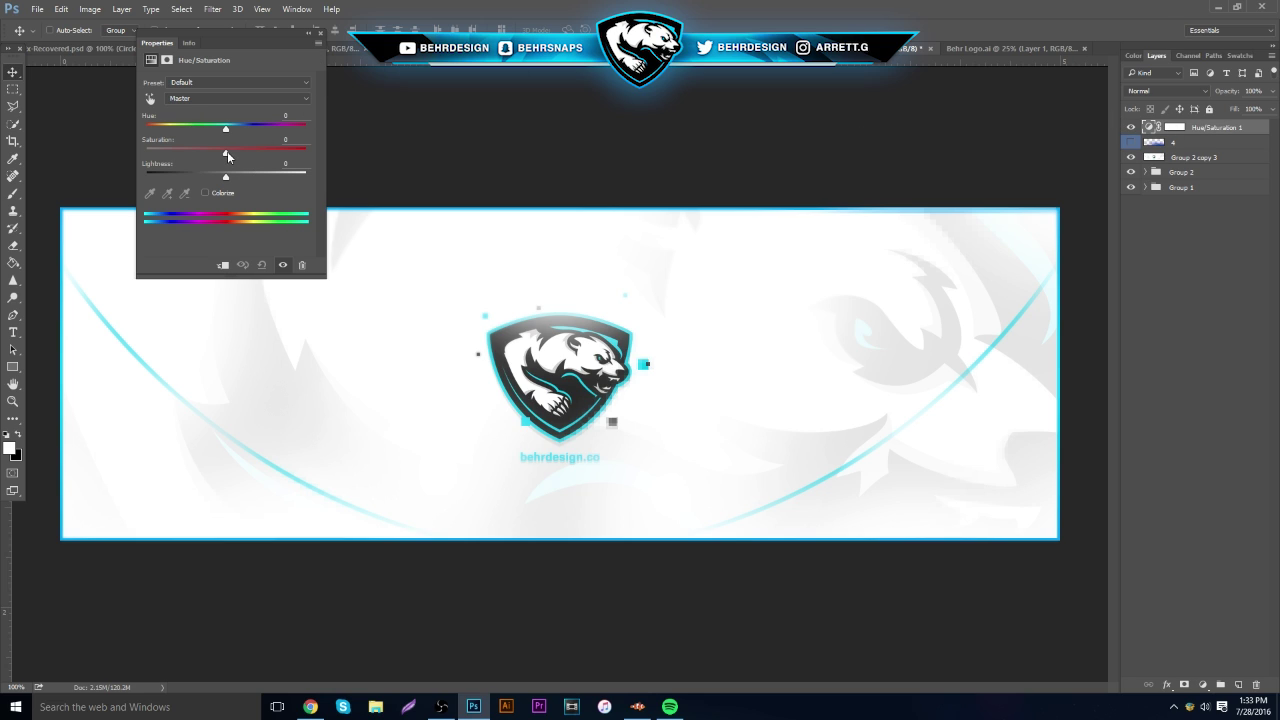
drag(226, 153, 305, 153)
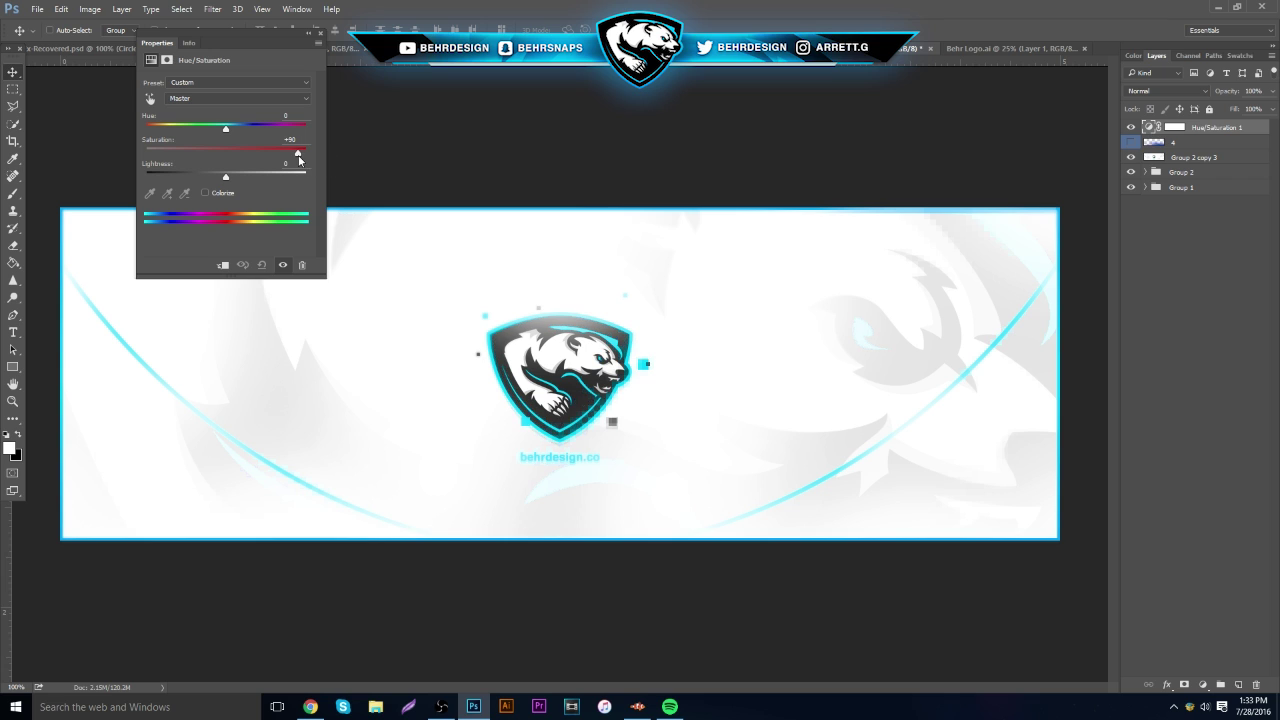
key(ctrl+z)
drag(227, 180, 303, 170)
key(ctrl+z)
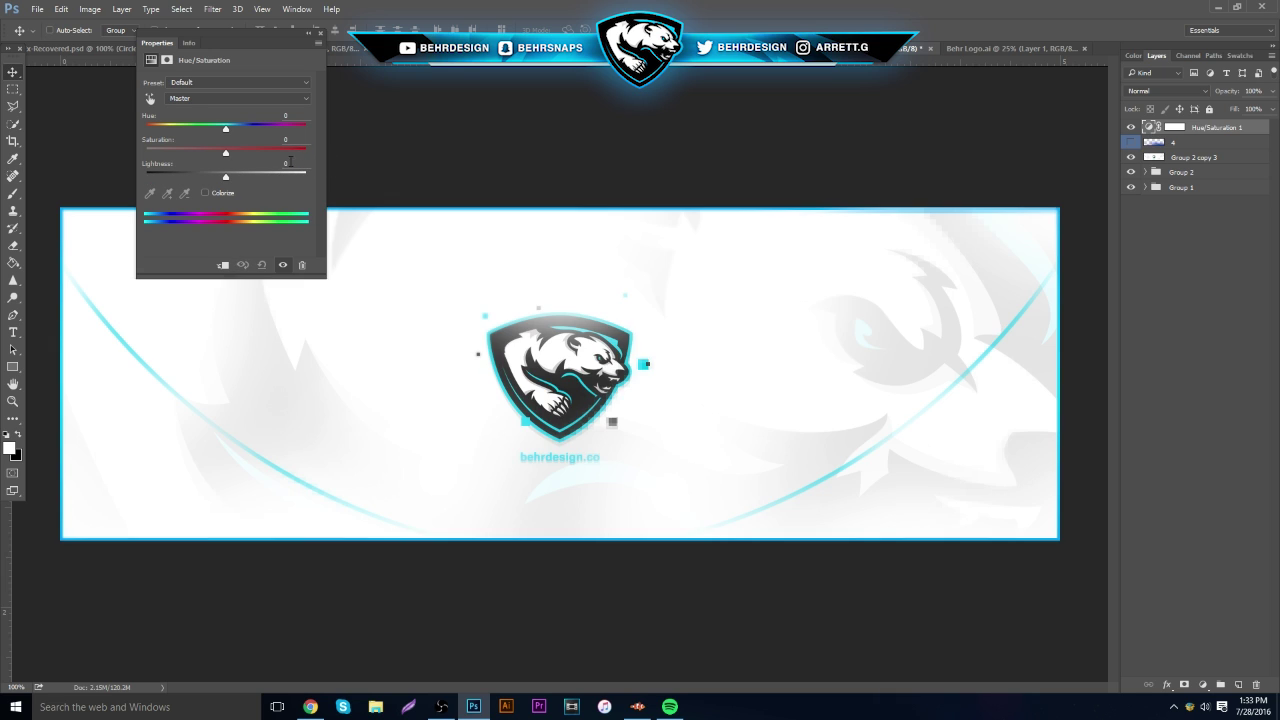